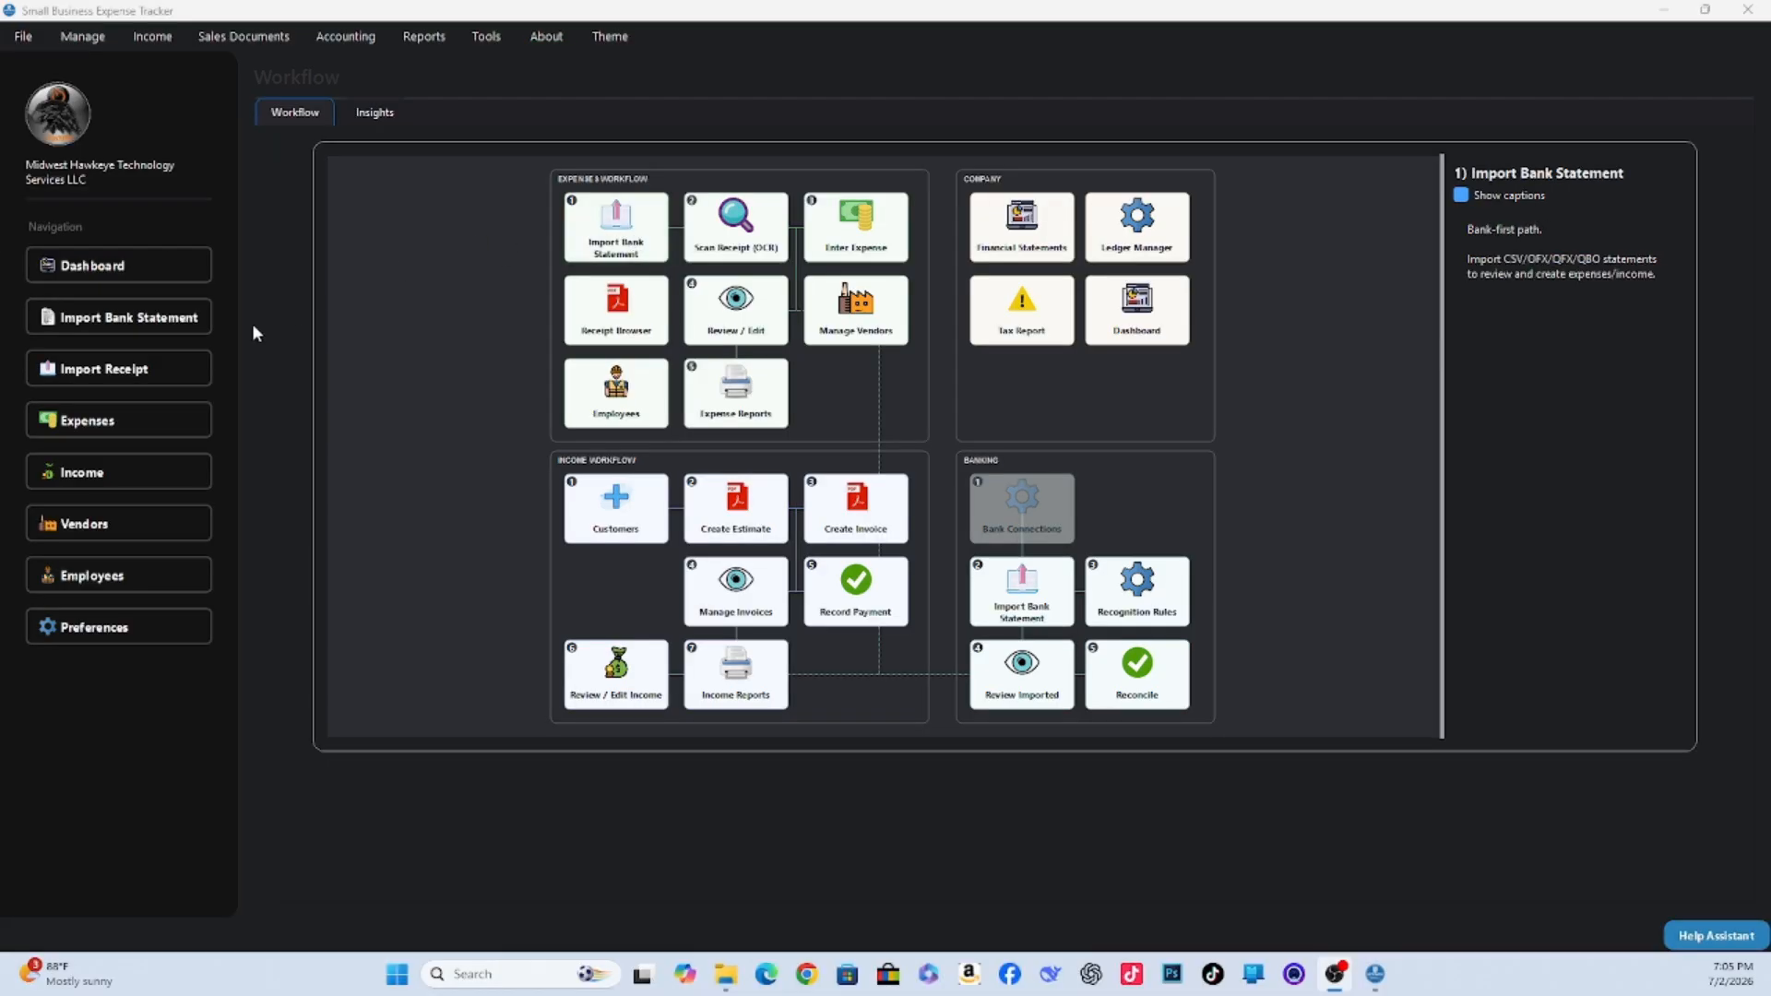
Start a bank statement import and choose the checking account as its bank account.
{"action": "left_click", "coordinate": [181, 322]}
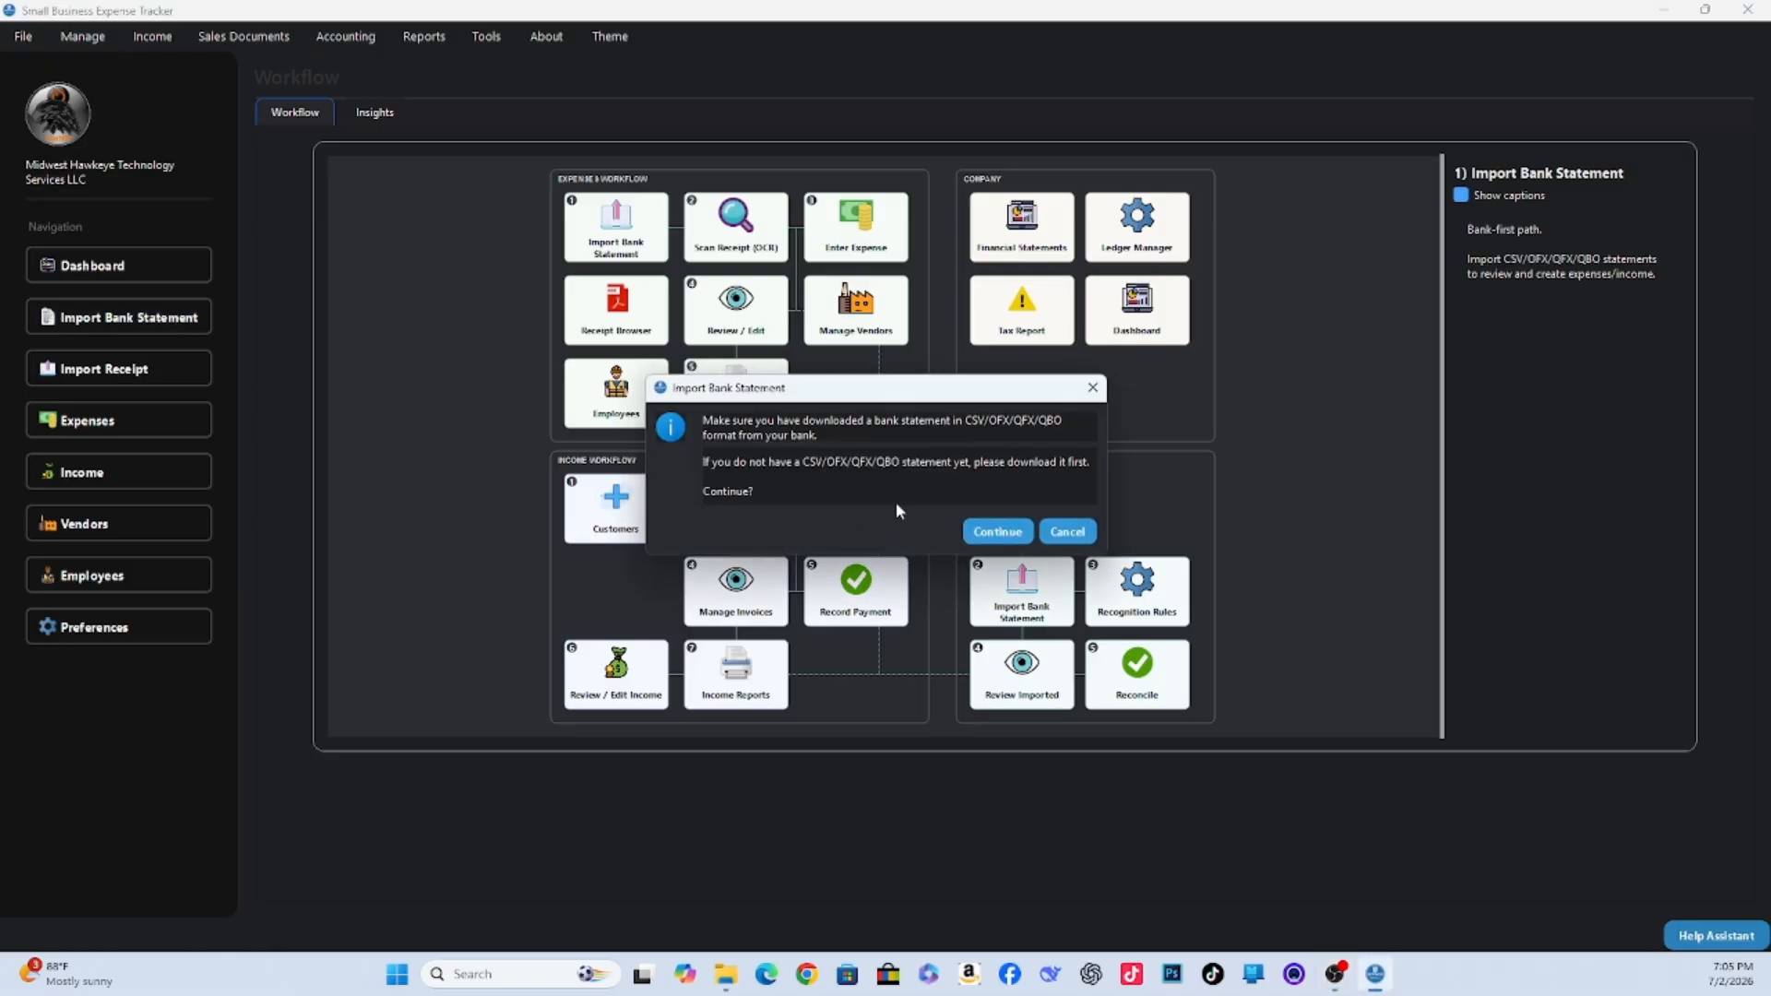
{"action": "left_click", "coordinate": [995, 537]}
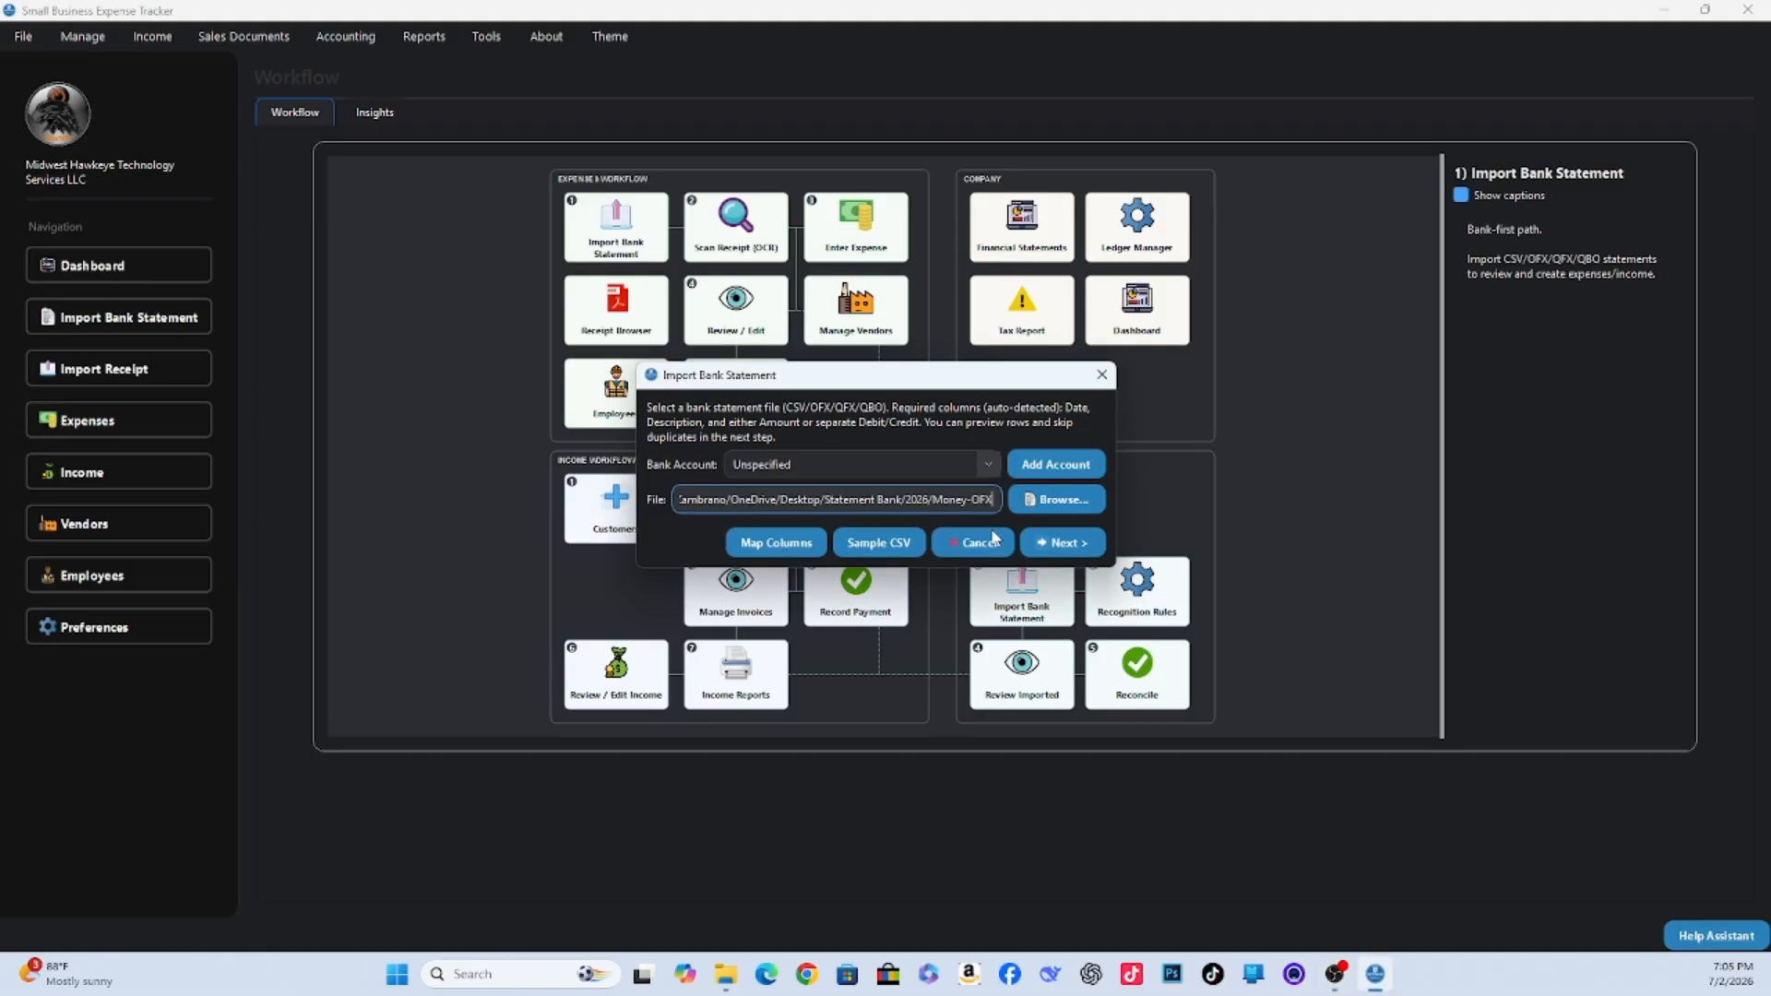
{"action": "left_click", "coordinate": [932, 463]}
{"action": "left_click", "coordinate": [796, 518]}
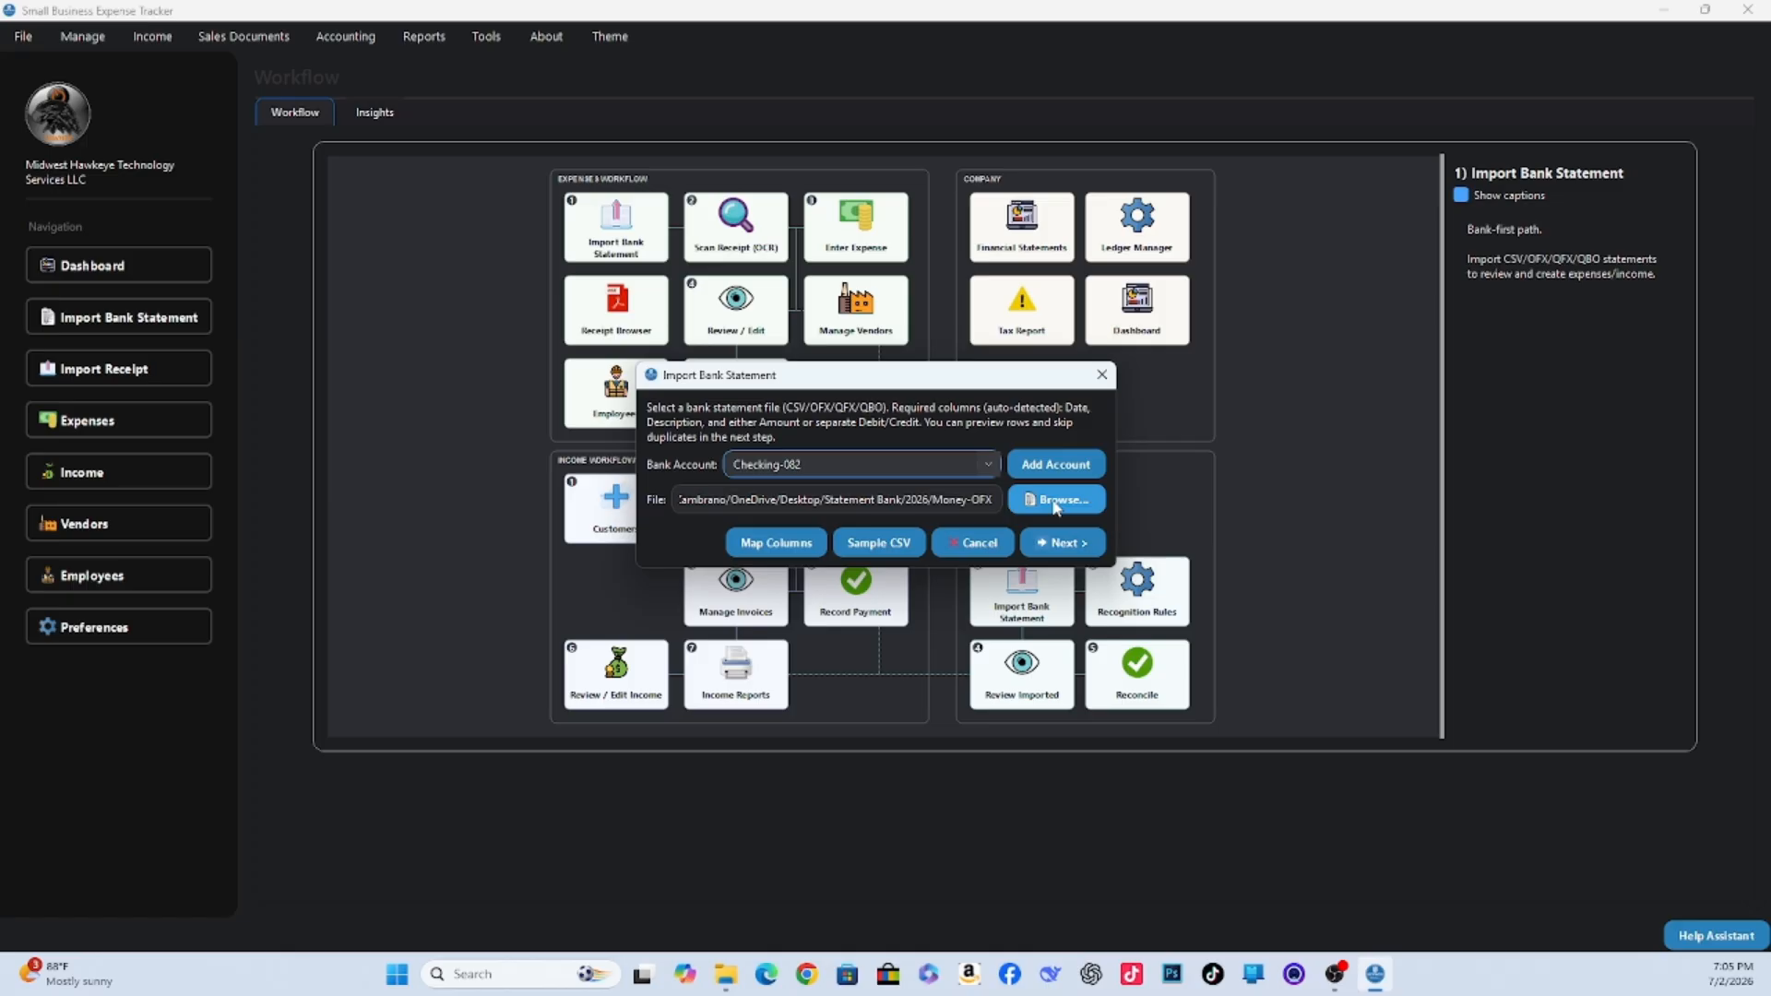
Load Statement-Feb-01-28-2026.qfx from the Quicken-QFX folder and continue, declaring that it is not a credit card statement.
{"action": "left_click", "coordinate": [1425, 791]}
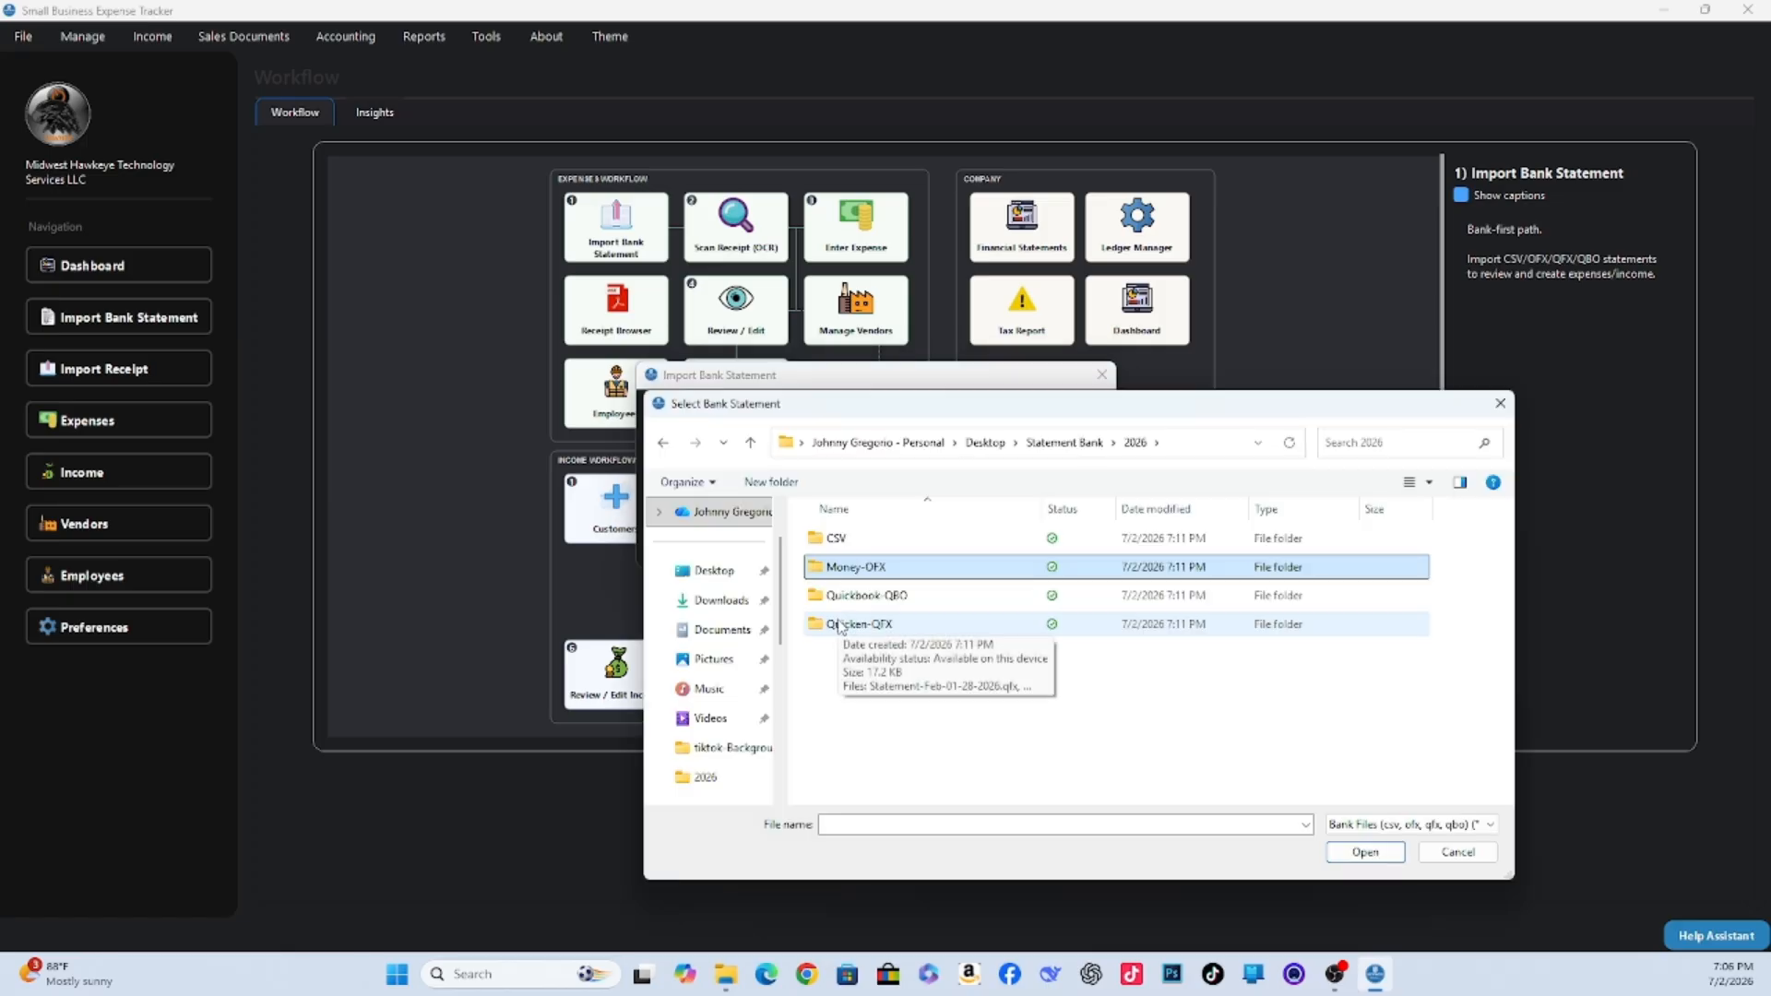
{"action": "double_click", "coordinate": [840, 624]}
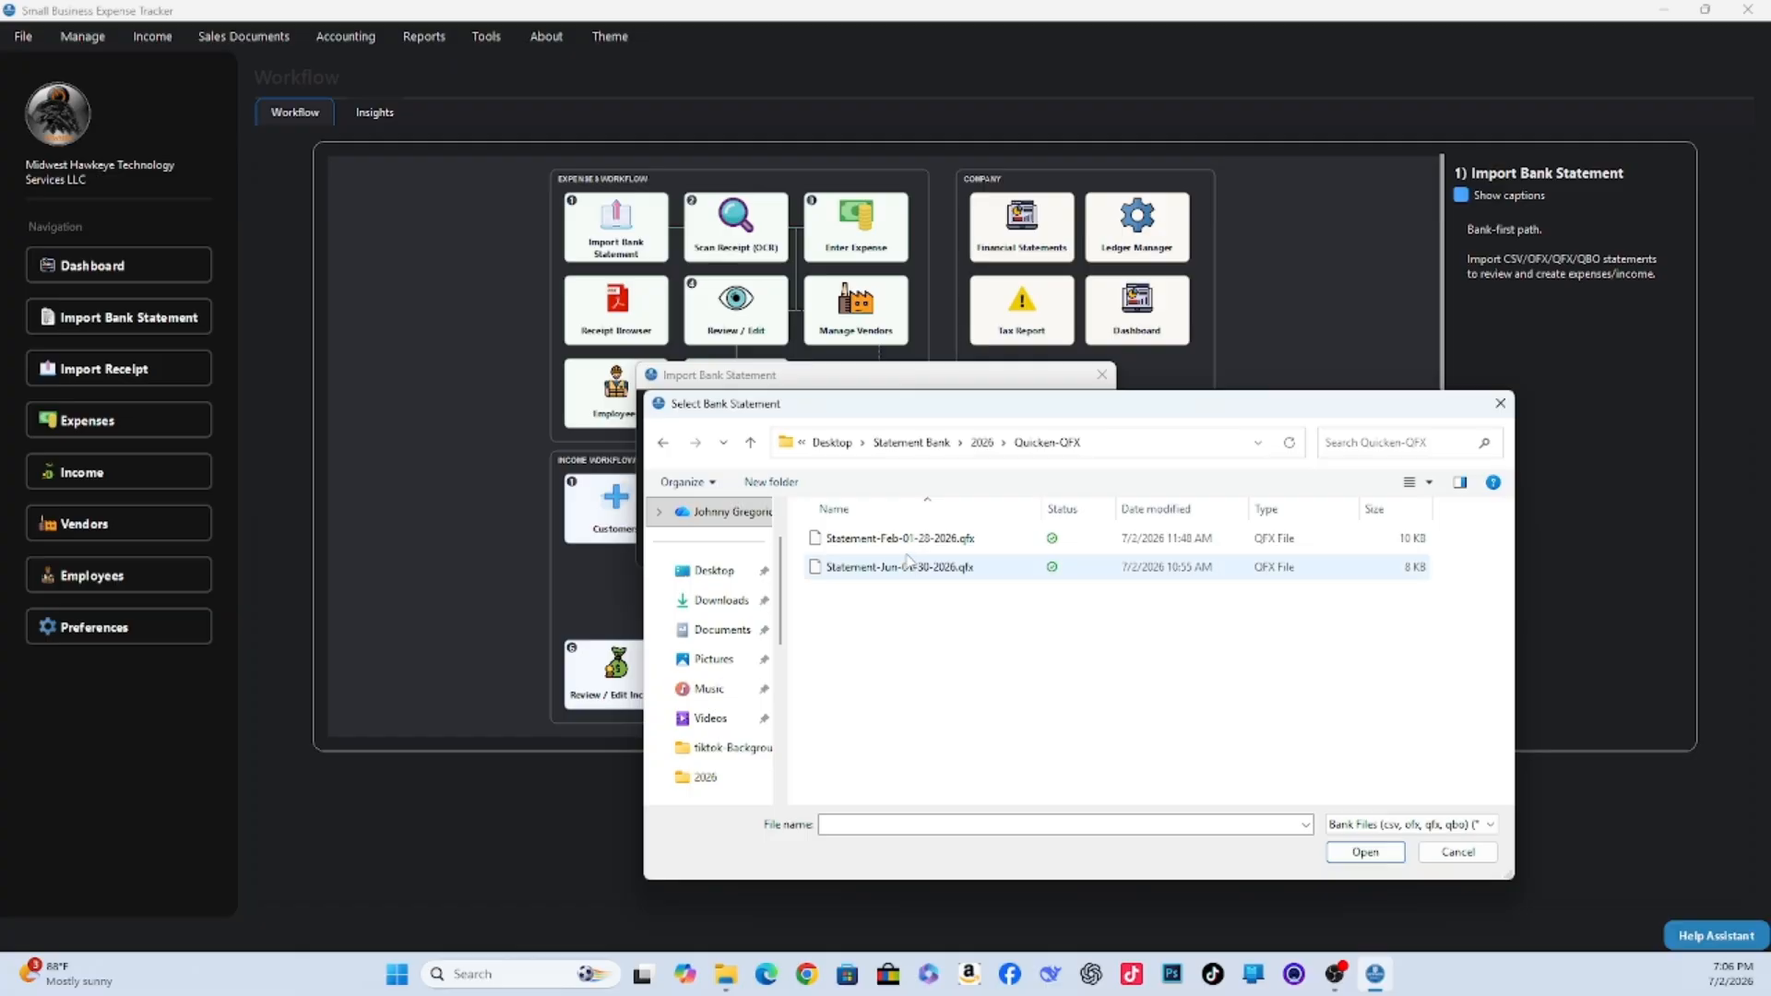
{"action": "double_click", "coordinate": [894, 552]}
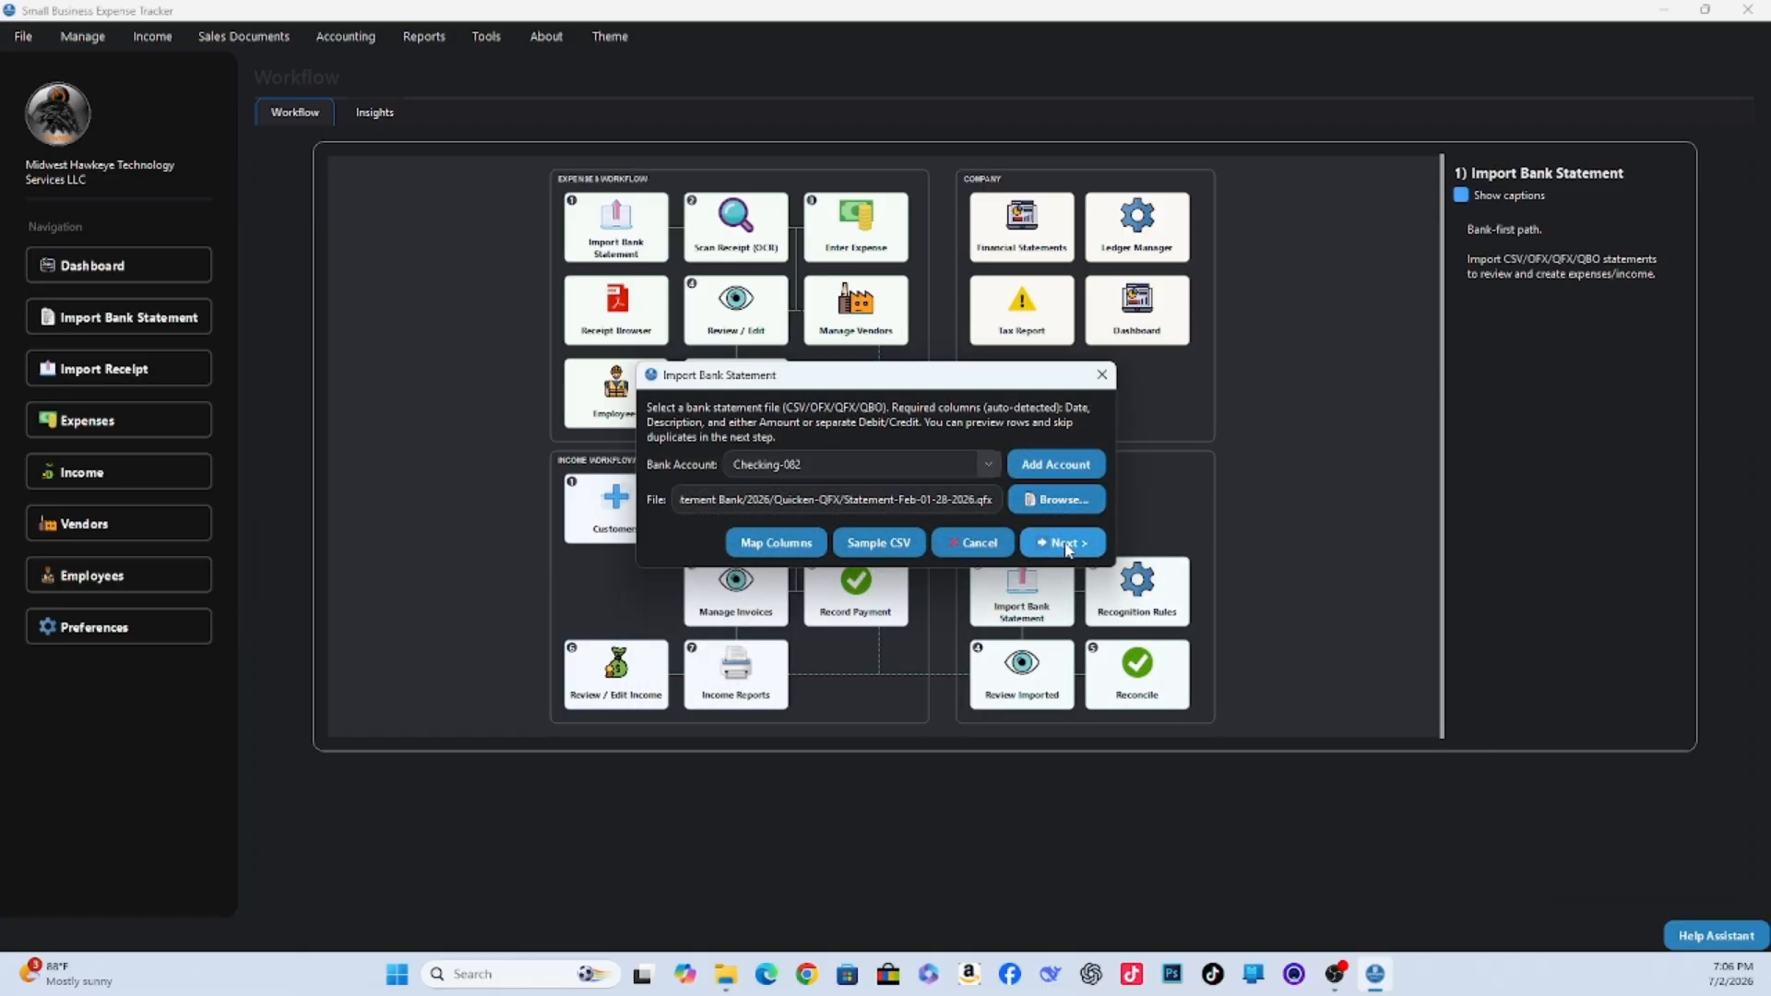
{"action": "left_click", "coordinate": [1066, 544]}
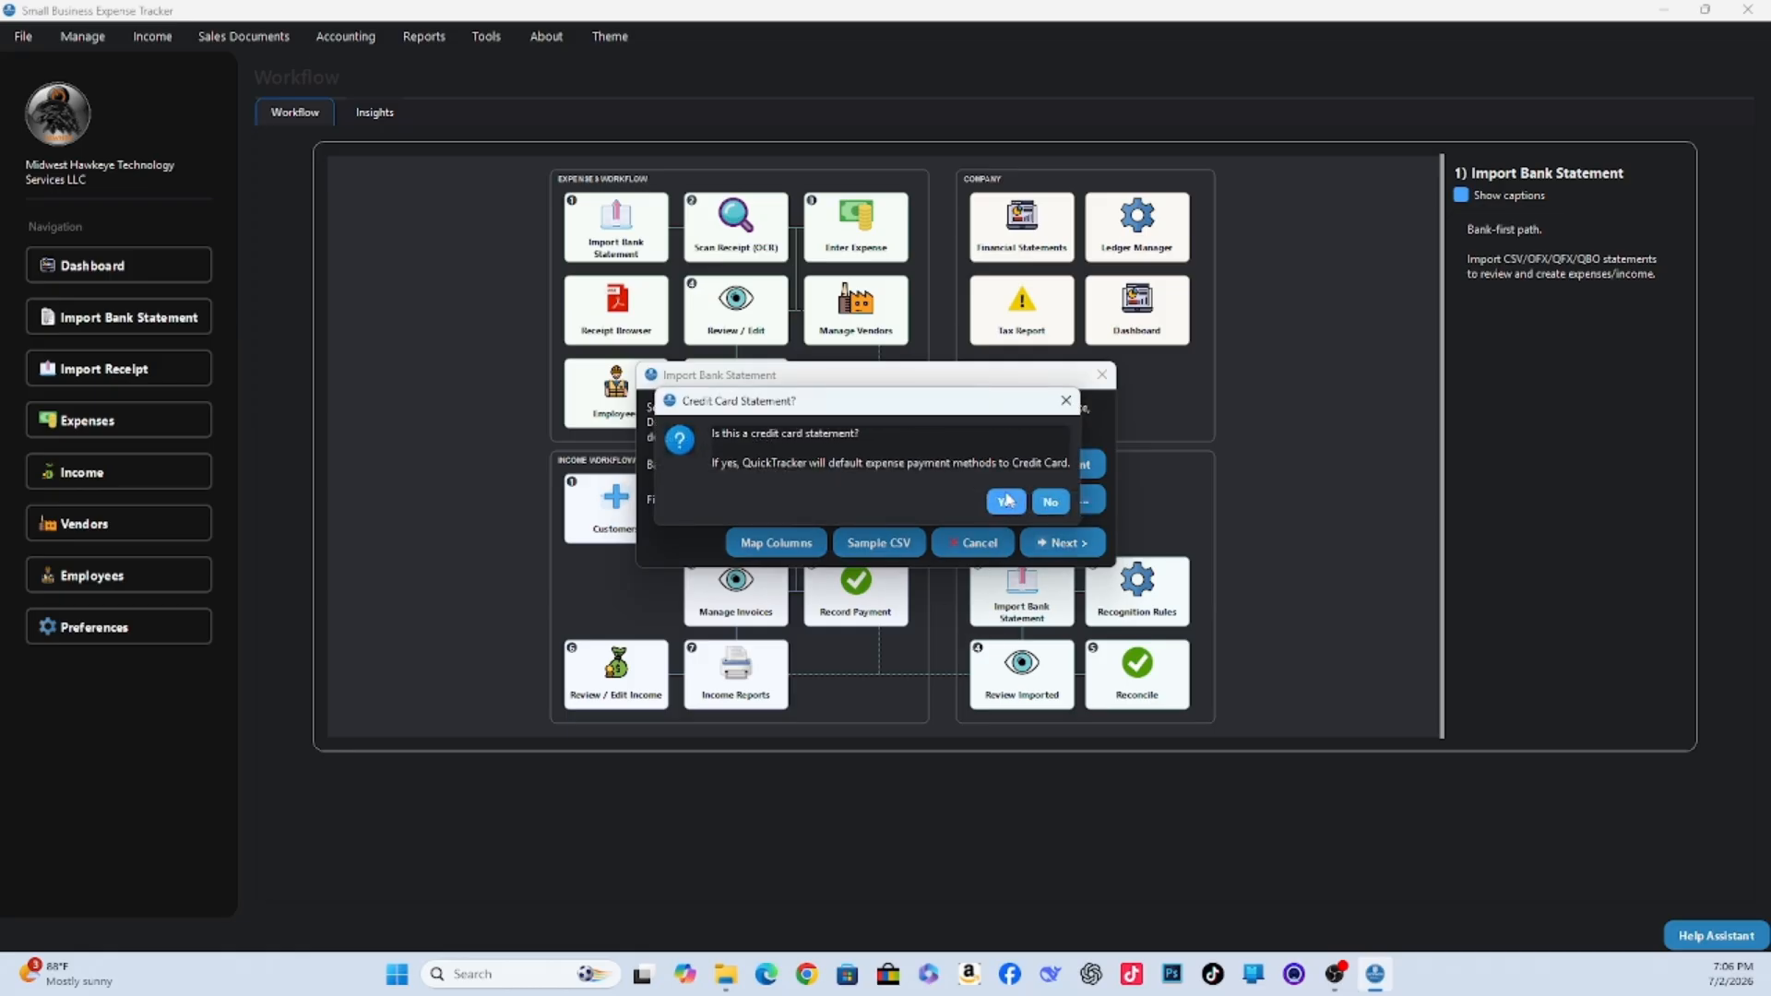
{"action": "left_click", "coordinate": [1048, 503]}
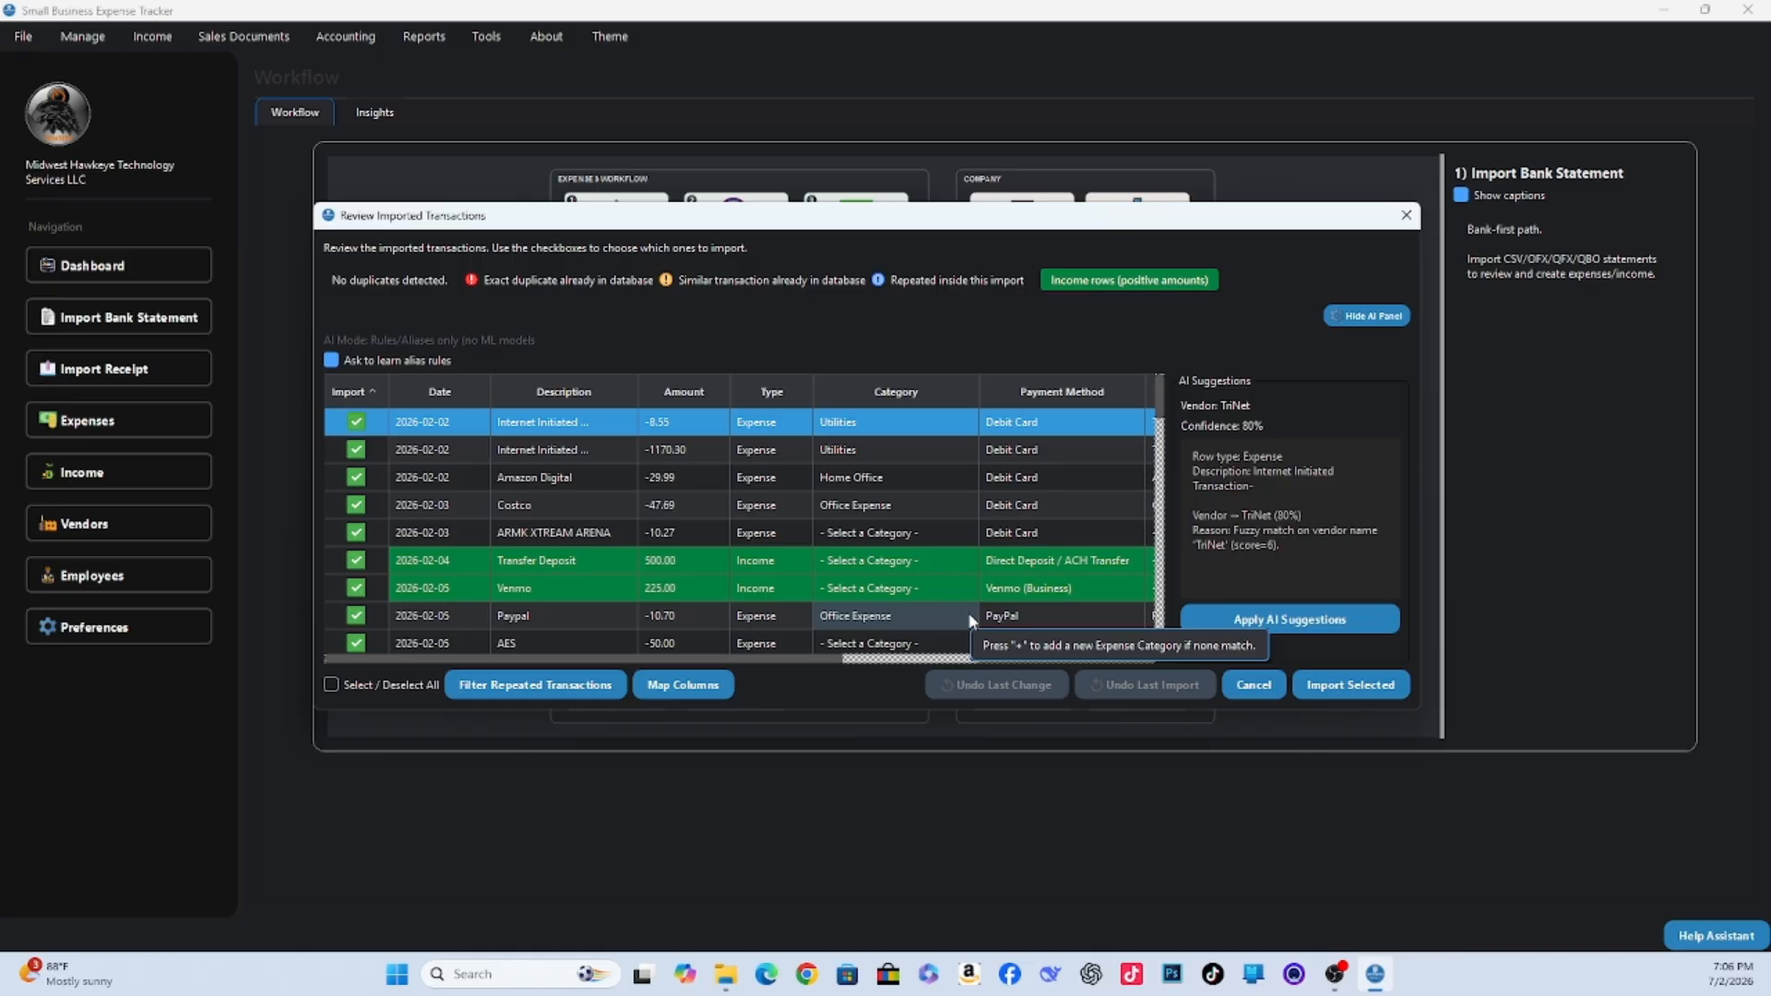
Change the description of the -8.55 transaction dated 2026-02-02 to "Office expense".
{"action": "double_click", "coordinate": [571, 422]}
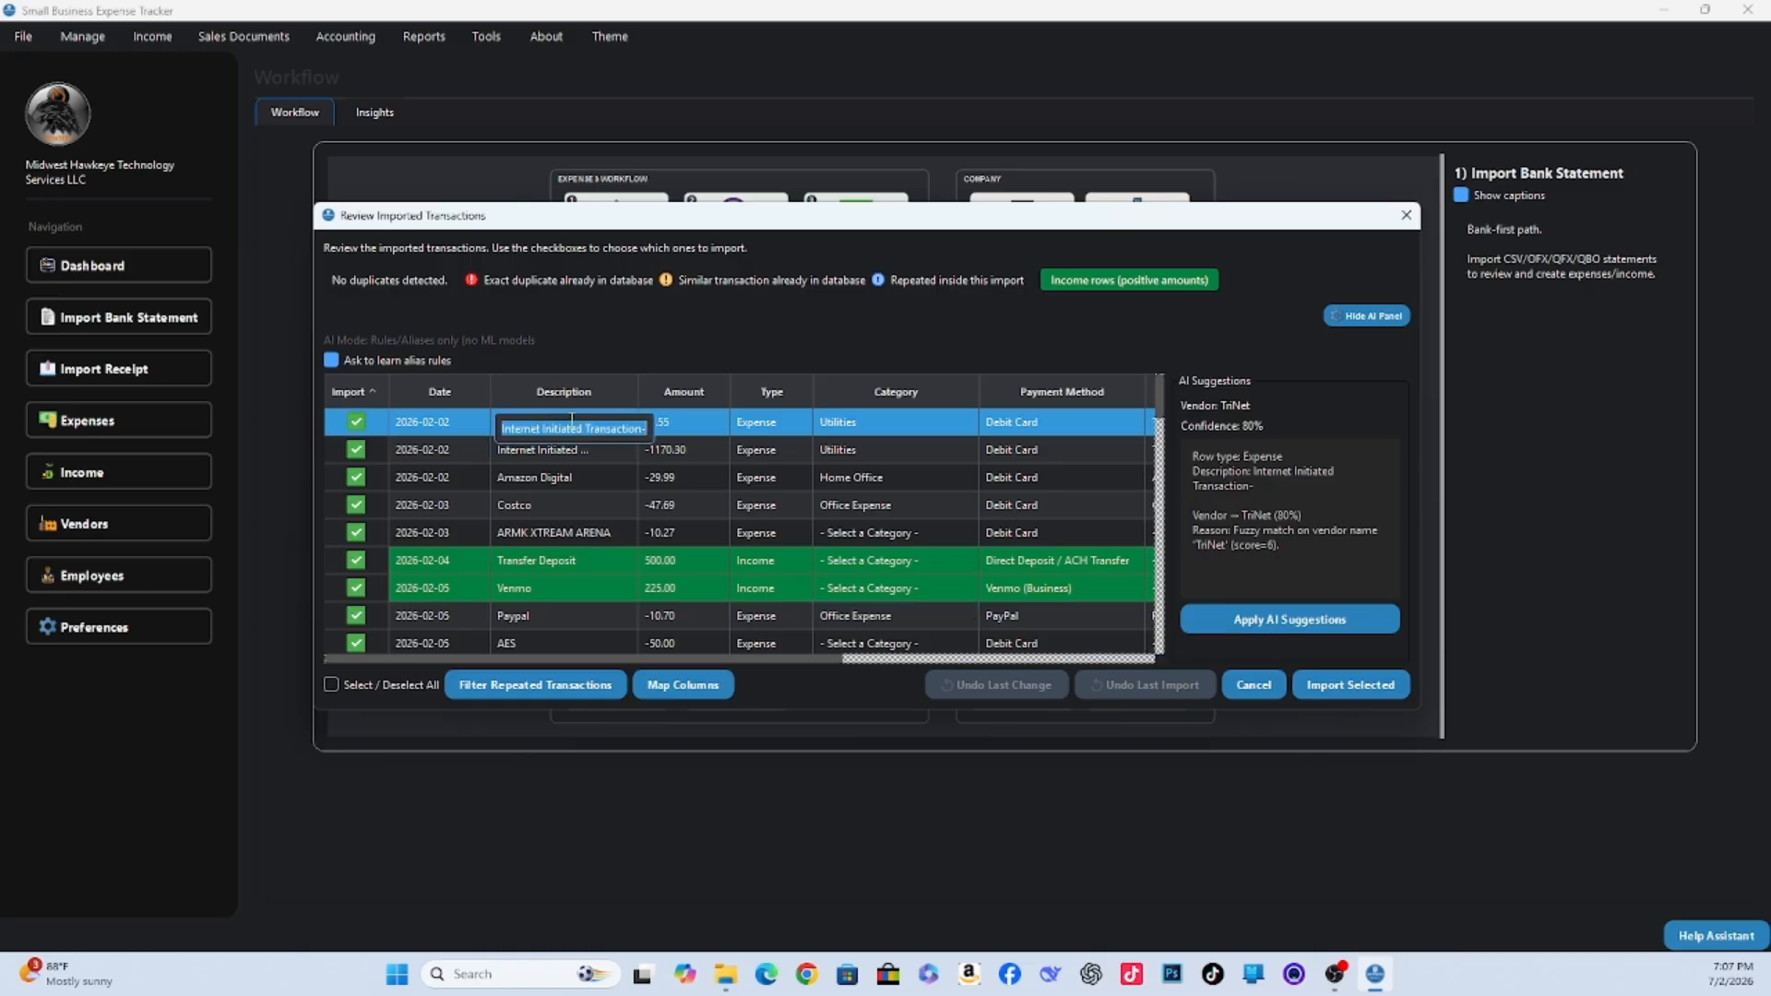
{"action": "type", "text": "Off"}
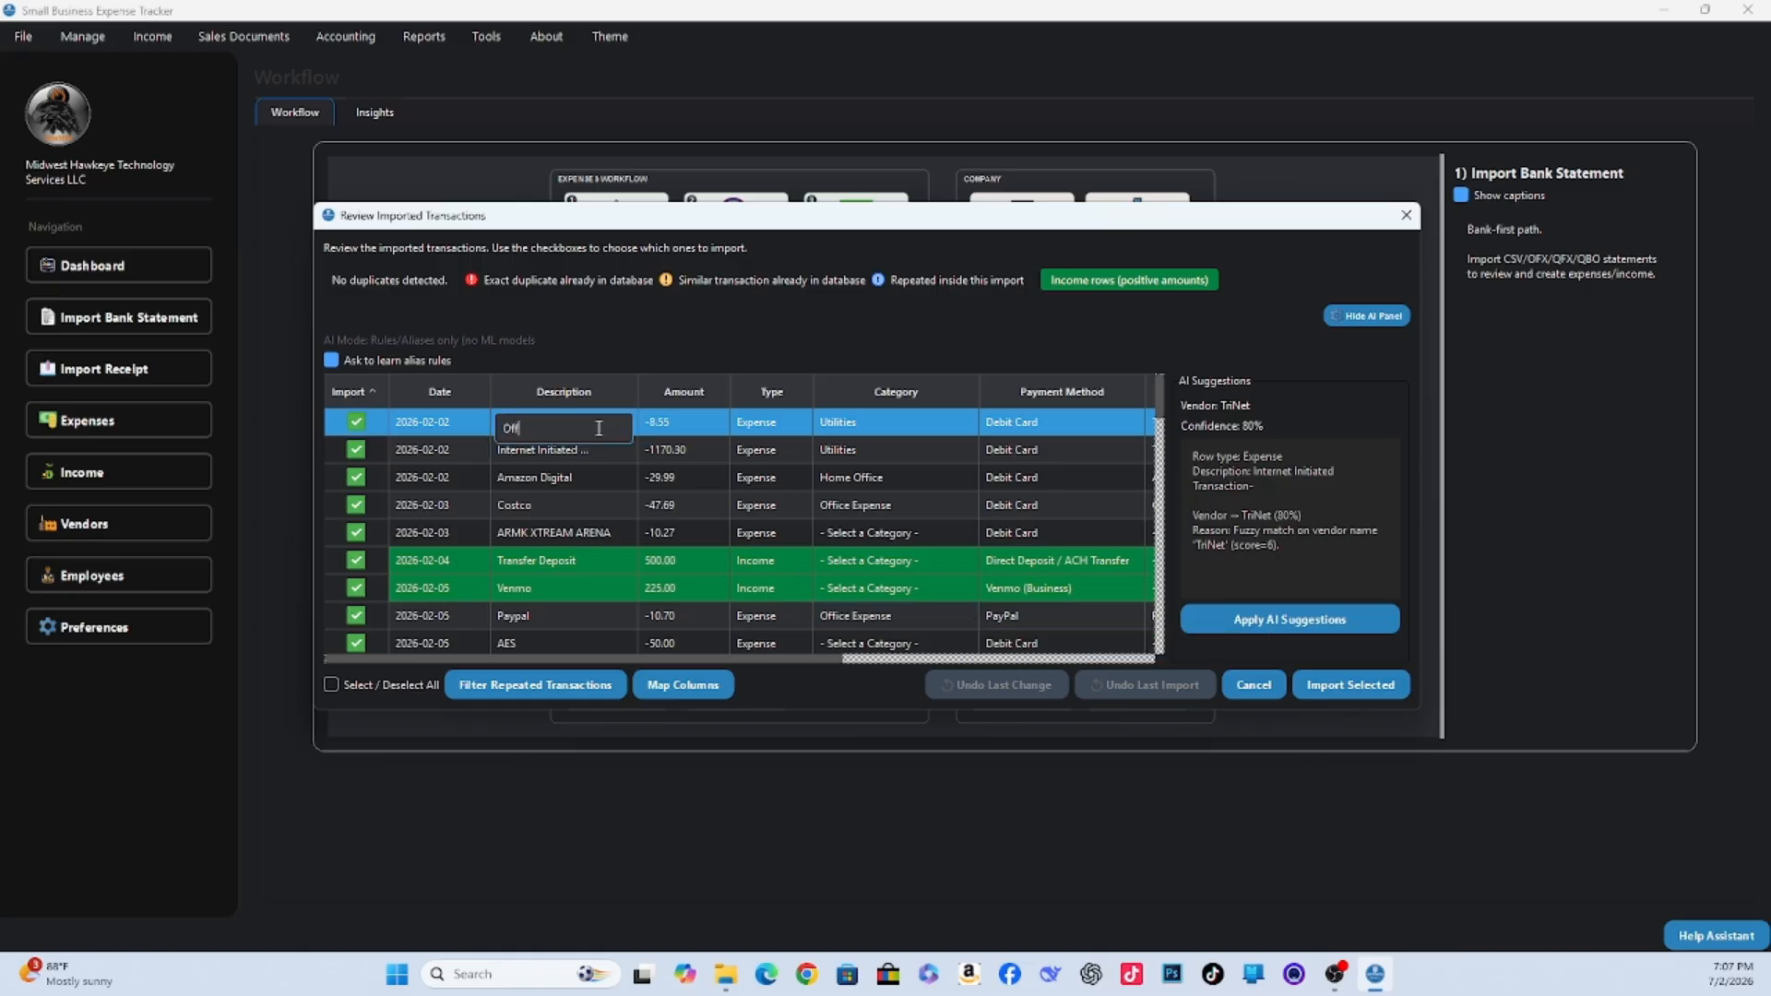
{"action": "type", "text": "ice expense"}
{"action": "key", "text": "Tab"}
Set the -8.55 transaction's category to Office Expense and save the category alias rule for future transactions.
{"action": "key", "text": "Tab"}
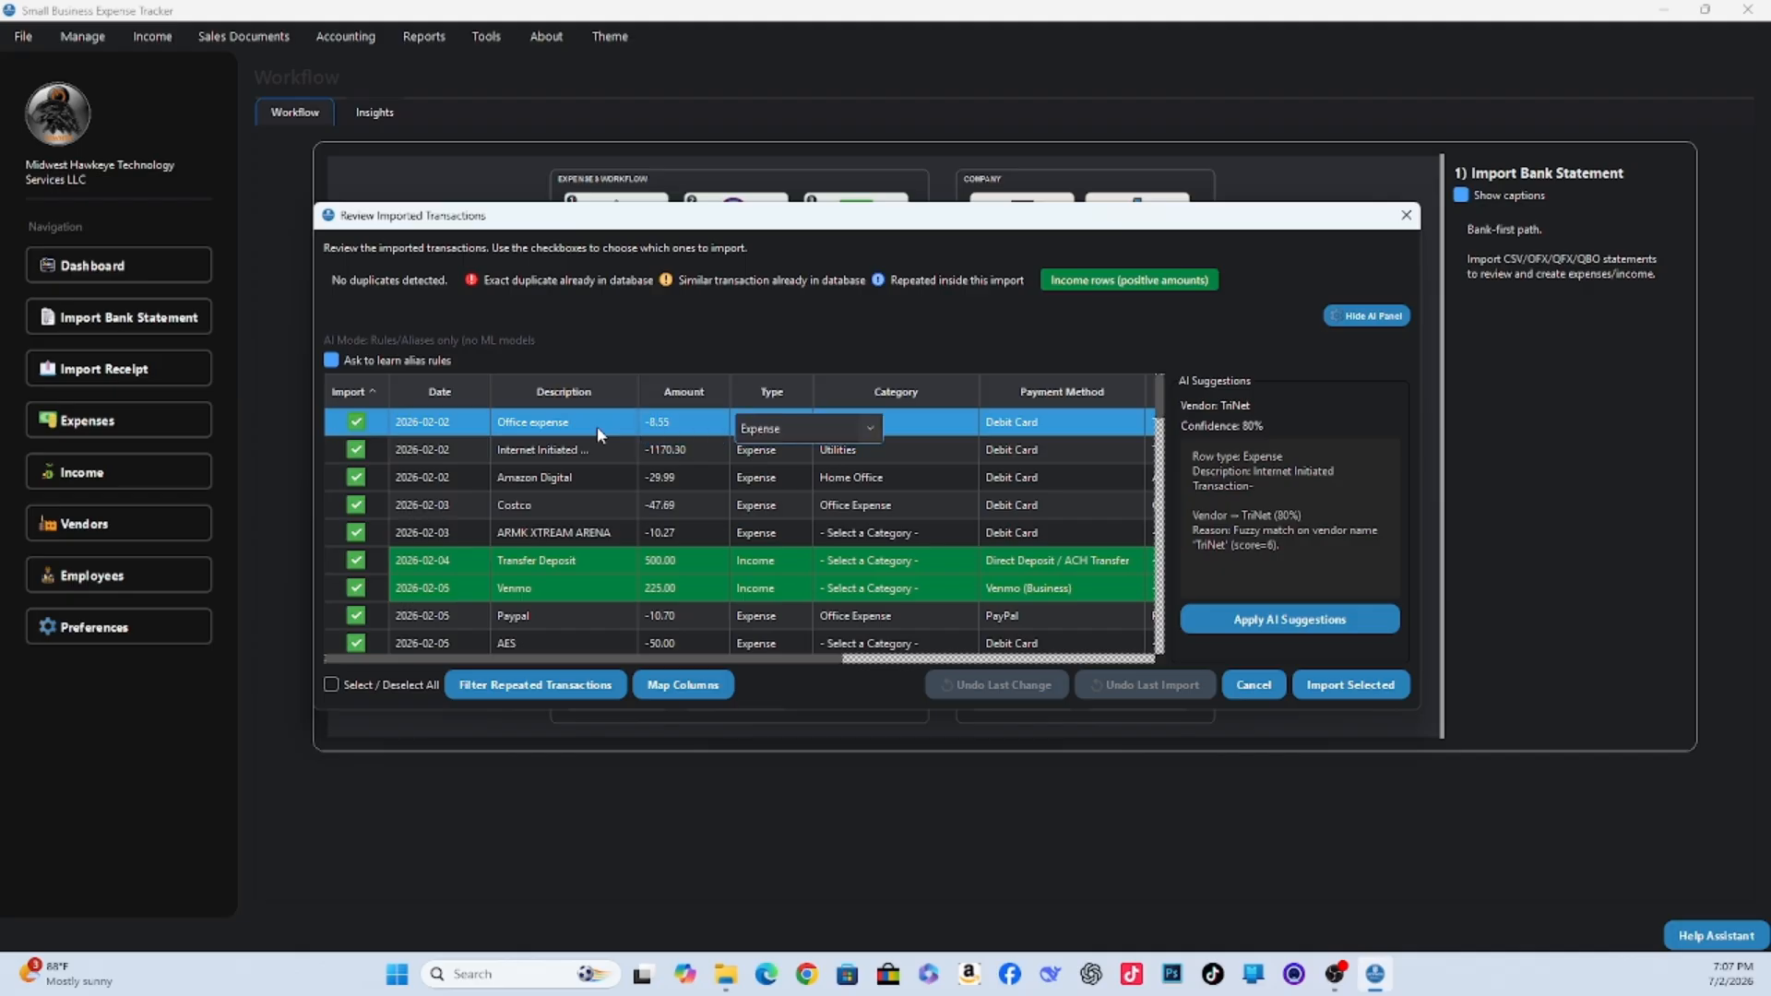
{"action": "key", "text": "Tab"}
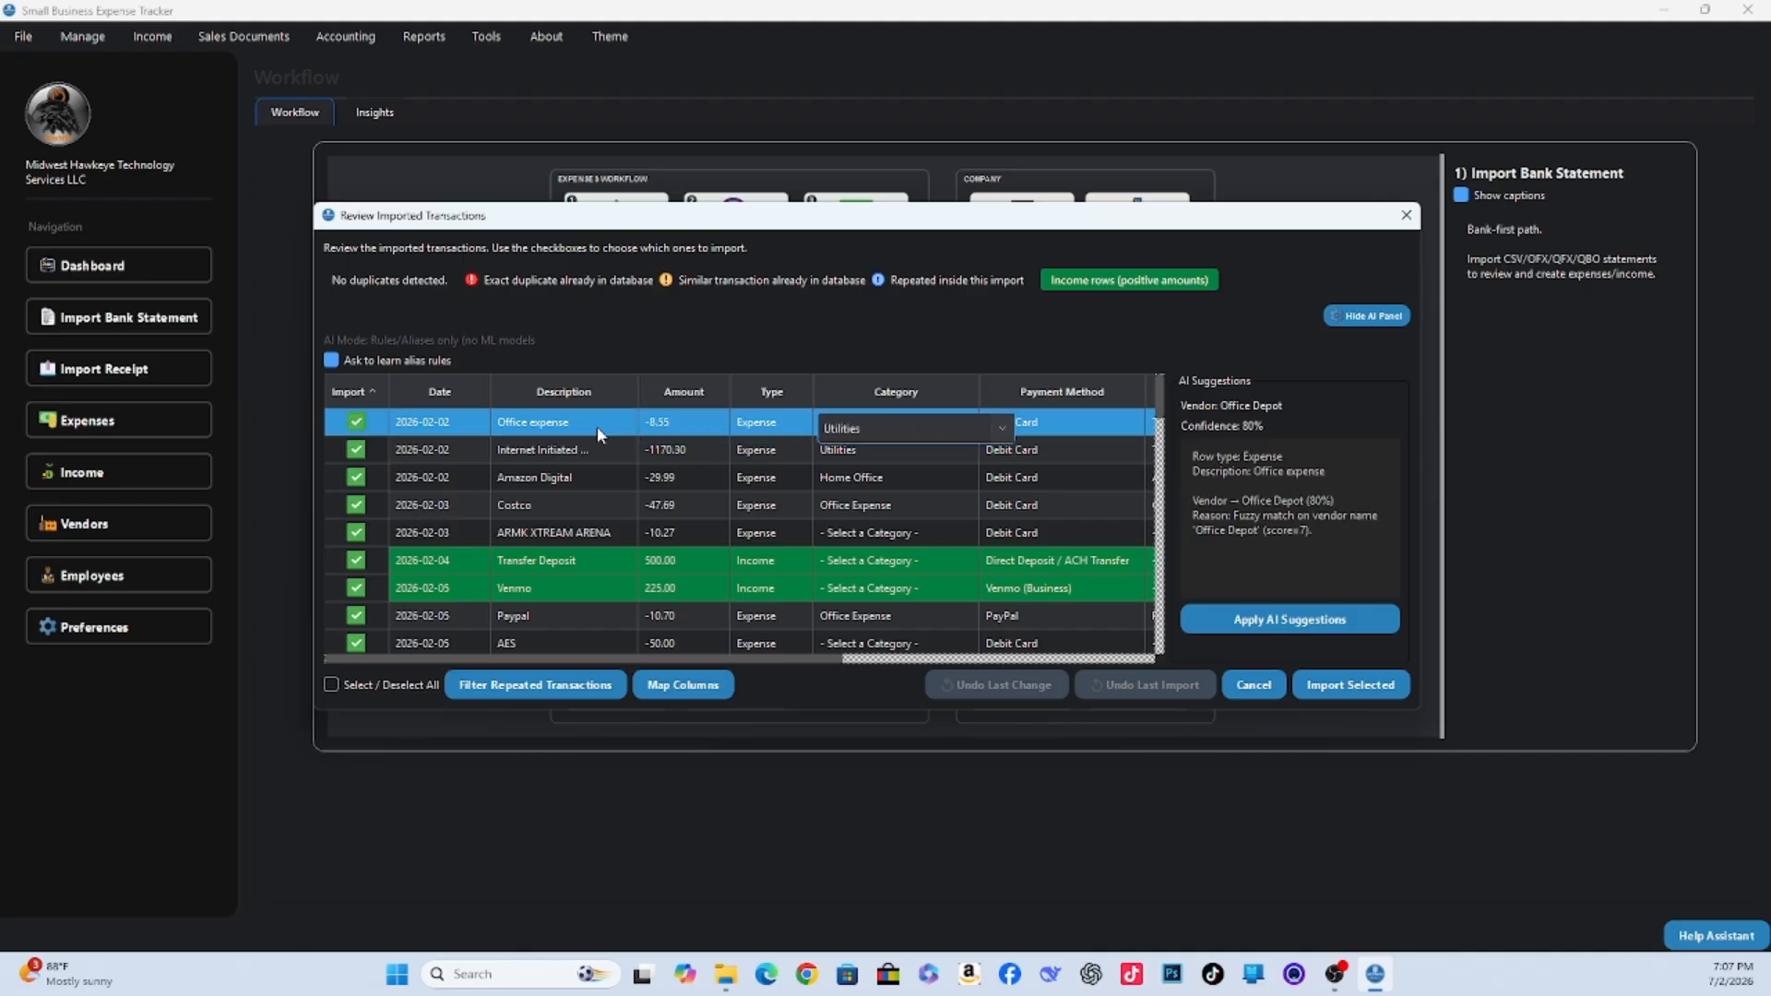
{"action": "key", "text": "o"}
{"action": "key", "text": "Tab"}
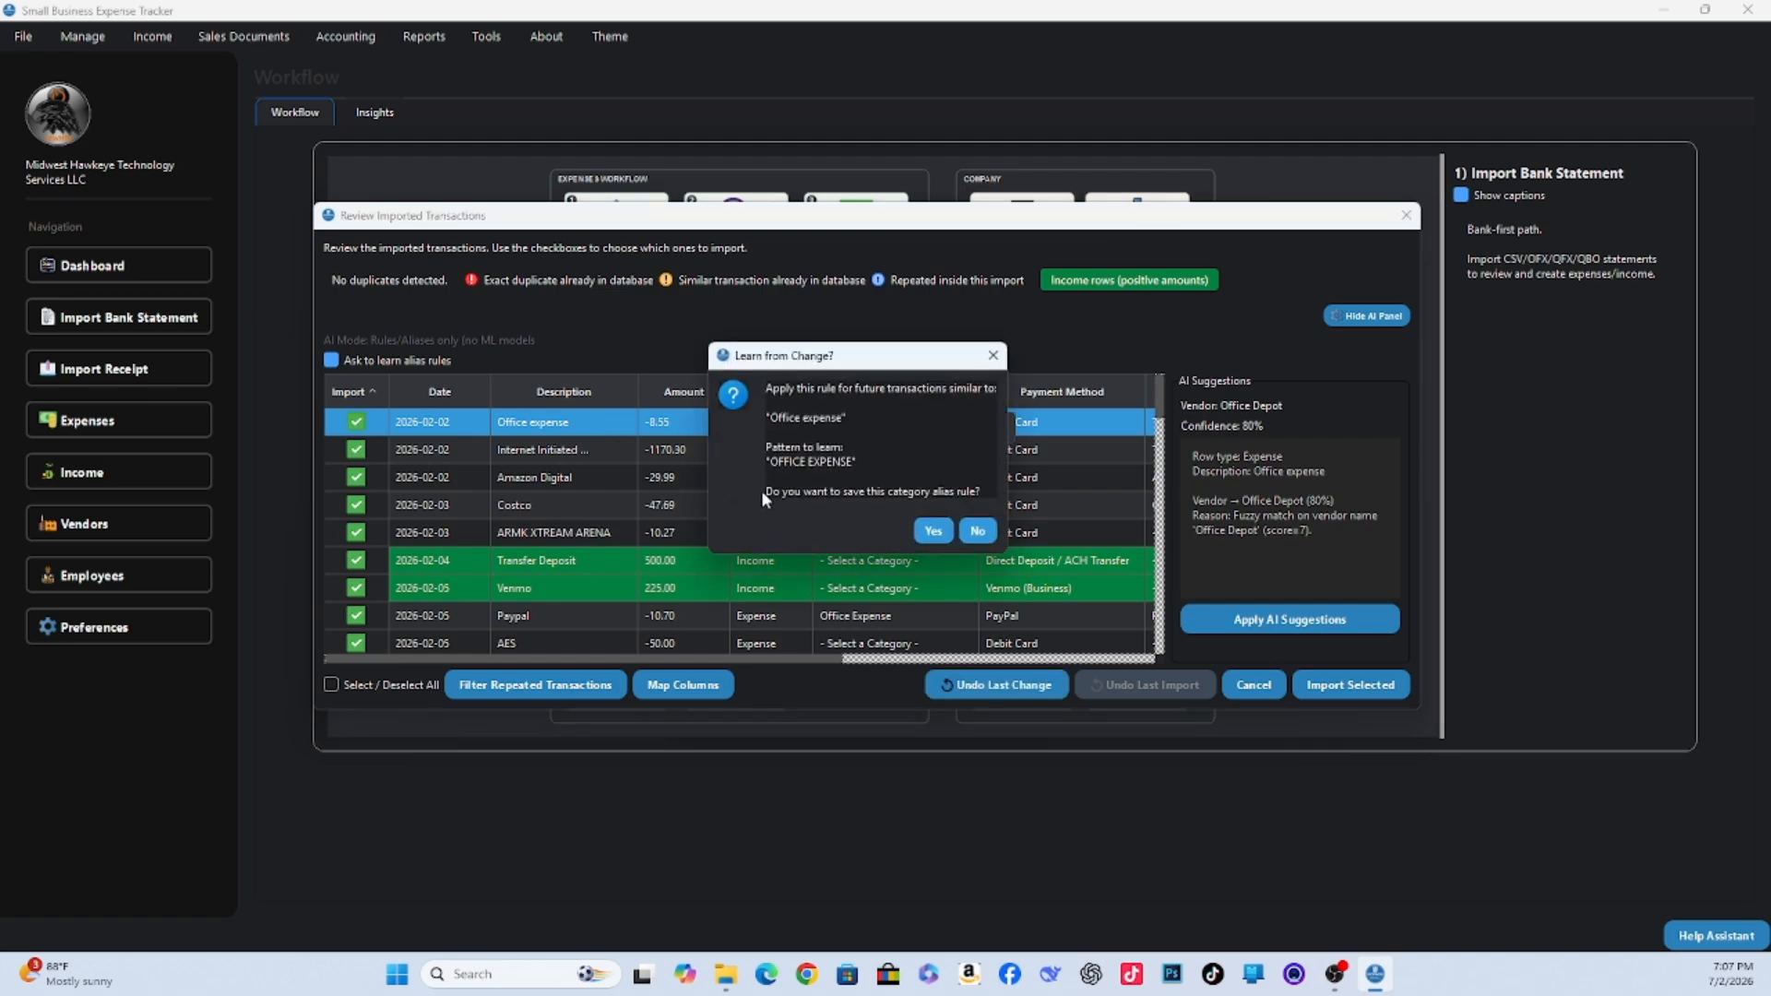
{"action": "left_click", "coordinate": [932, 530]}
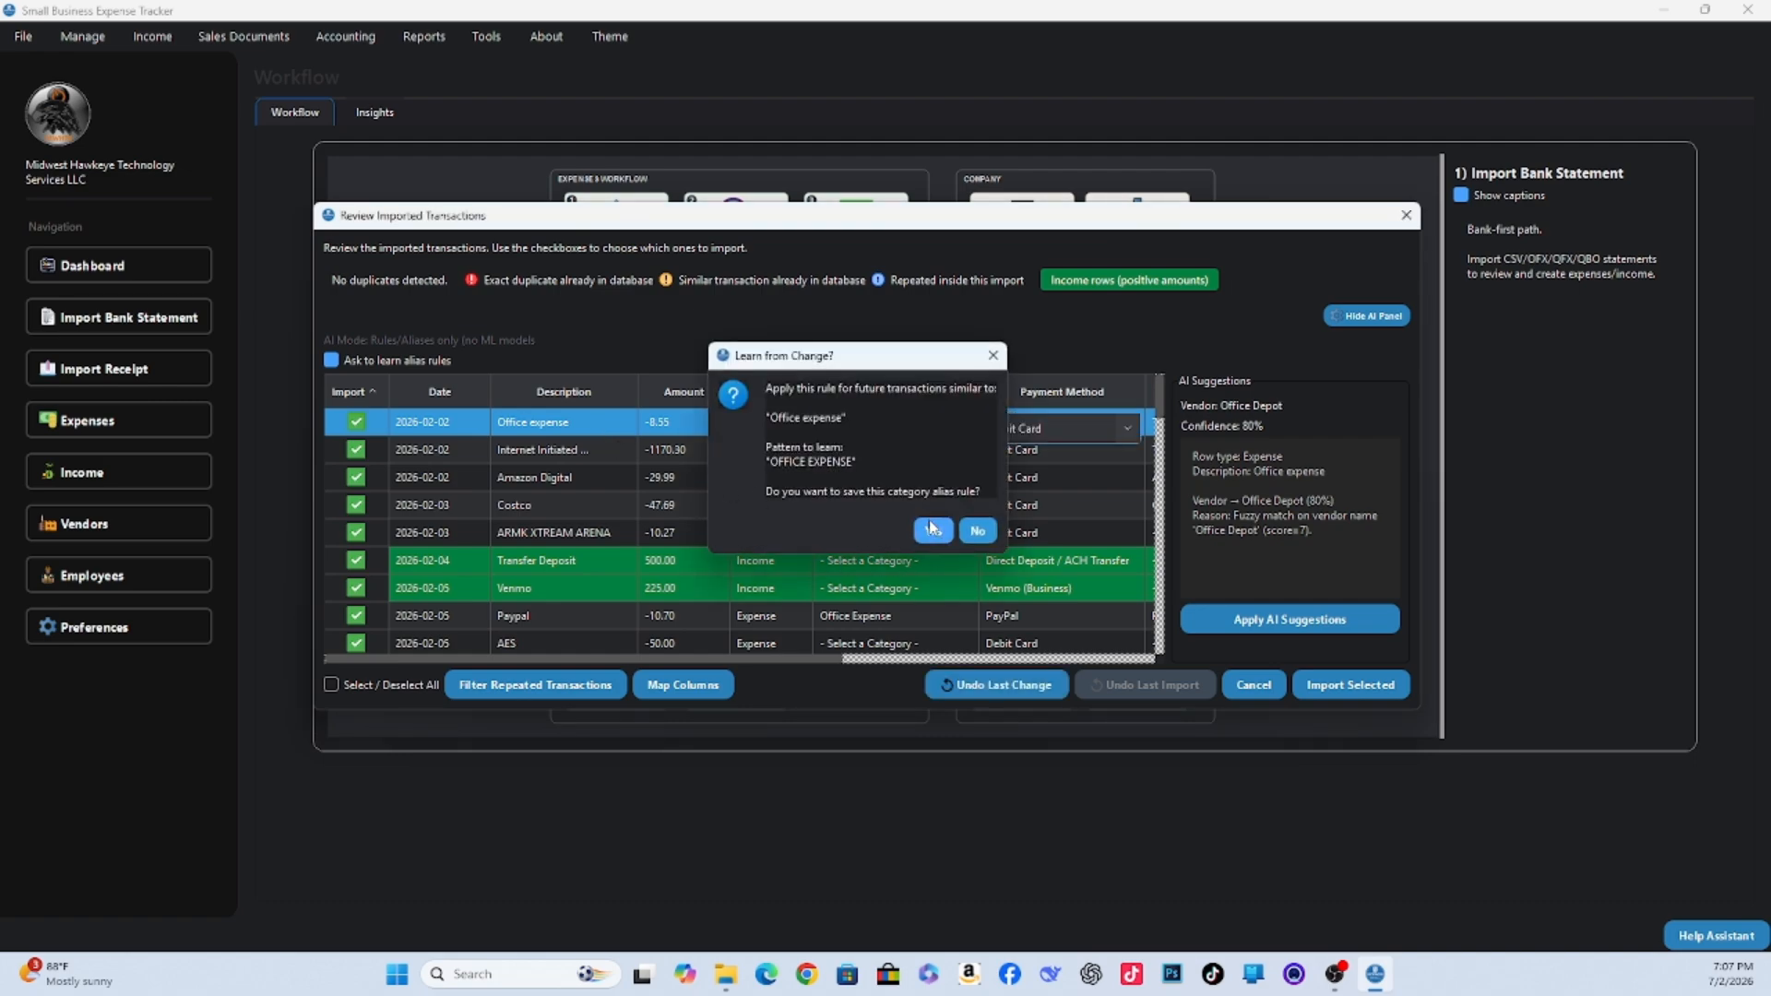
Exclude the -1170.30 Internet Initiated transaction and the ARMK XTREAM ARENA transaction from the import.
{"action": "left_click", "coordinate": [521, 450]}
{"action": "left_click", "coordinate": [356, 449]}
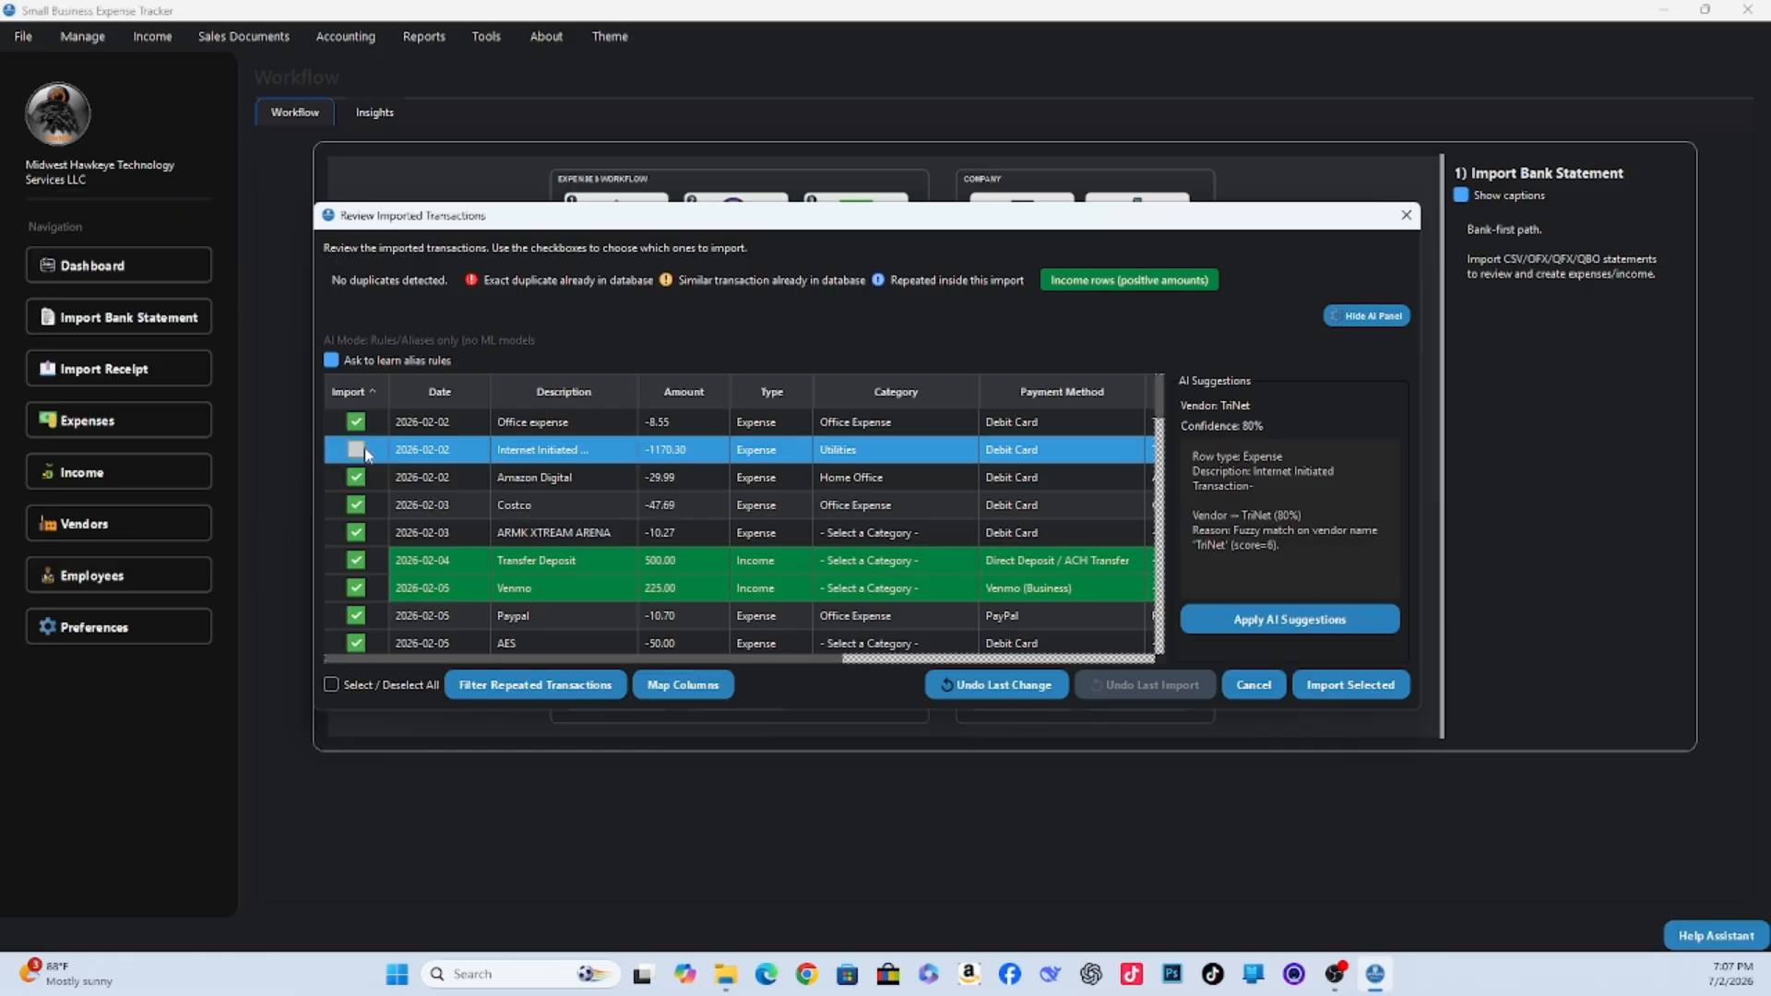
{"action": "left_click", "coordinate": [355, 537]}
{"action": "scroll", "coordinate": [553, 572], "scroll_direction": "down", "scroll_amount": 2}
{"action": "scroll", "coordinate": [523, 568], "scroll_direction": "up", "scroll_amount": 2}
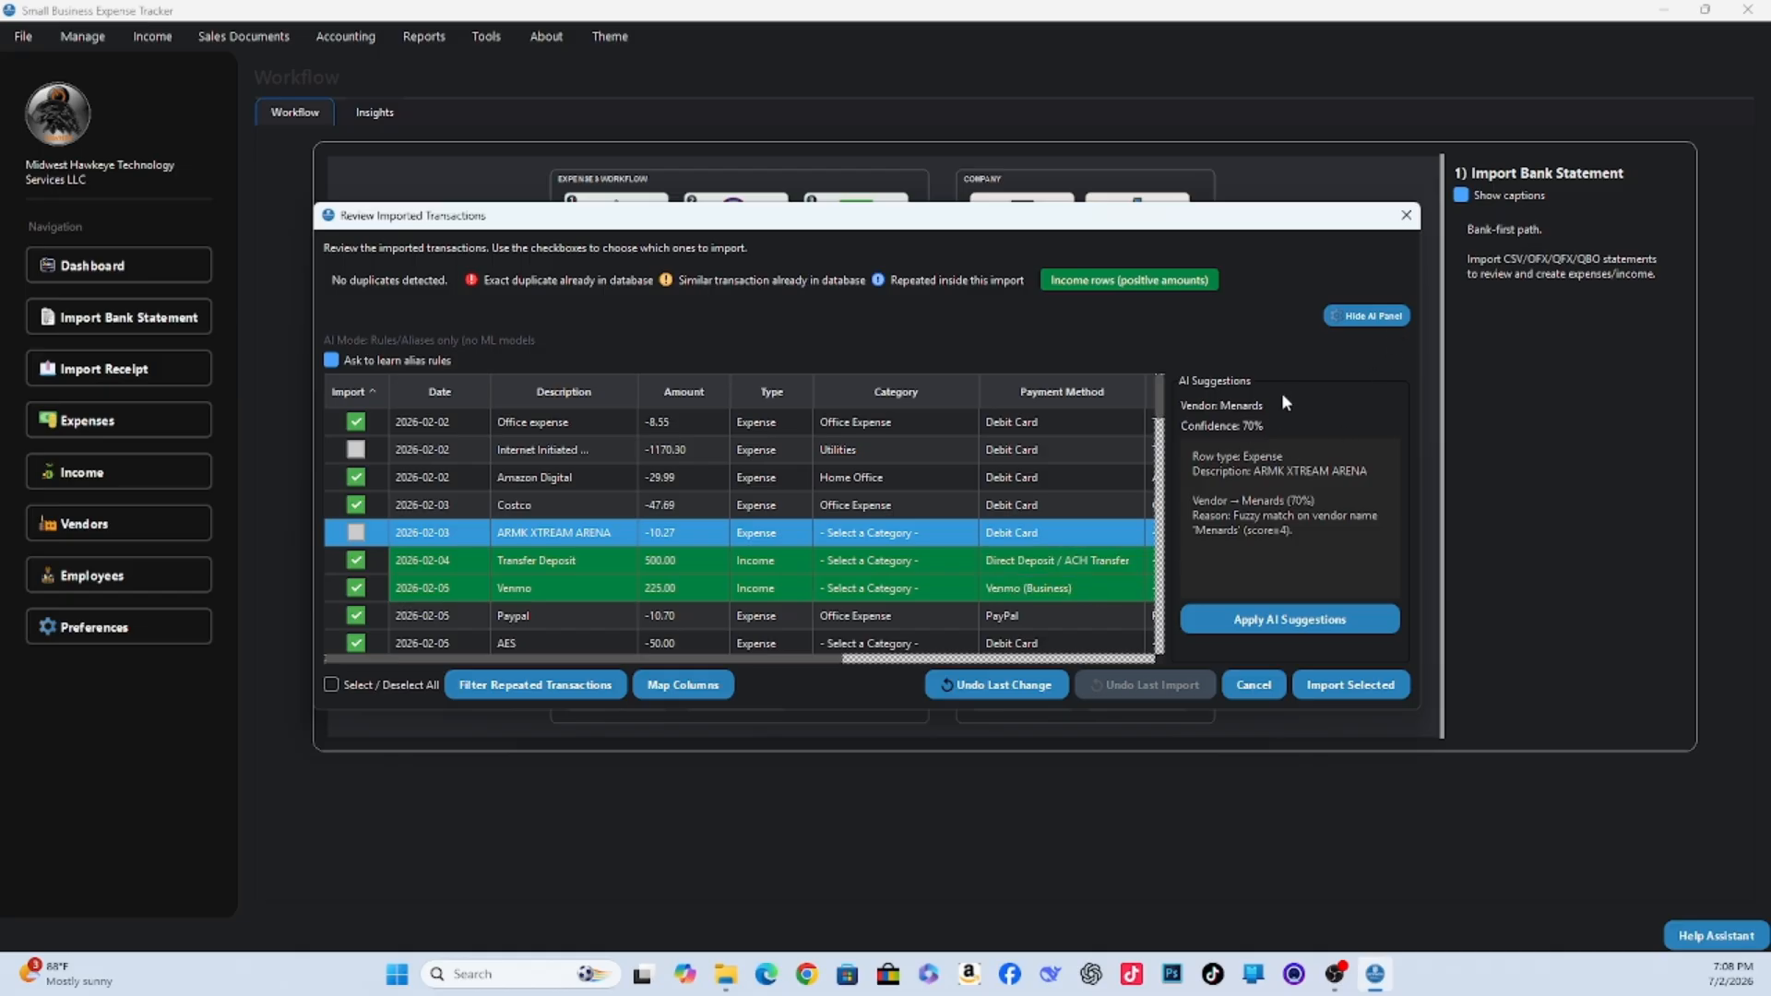
Hide the AI suggestions and exclude the Transfer Deposit and AES transactions from the import.
{"action": "left_click", "coordinate": [1349, 318]}
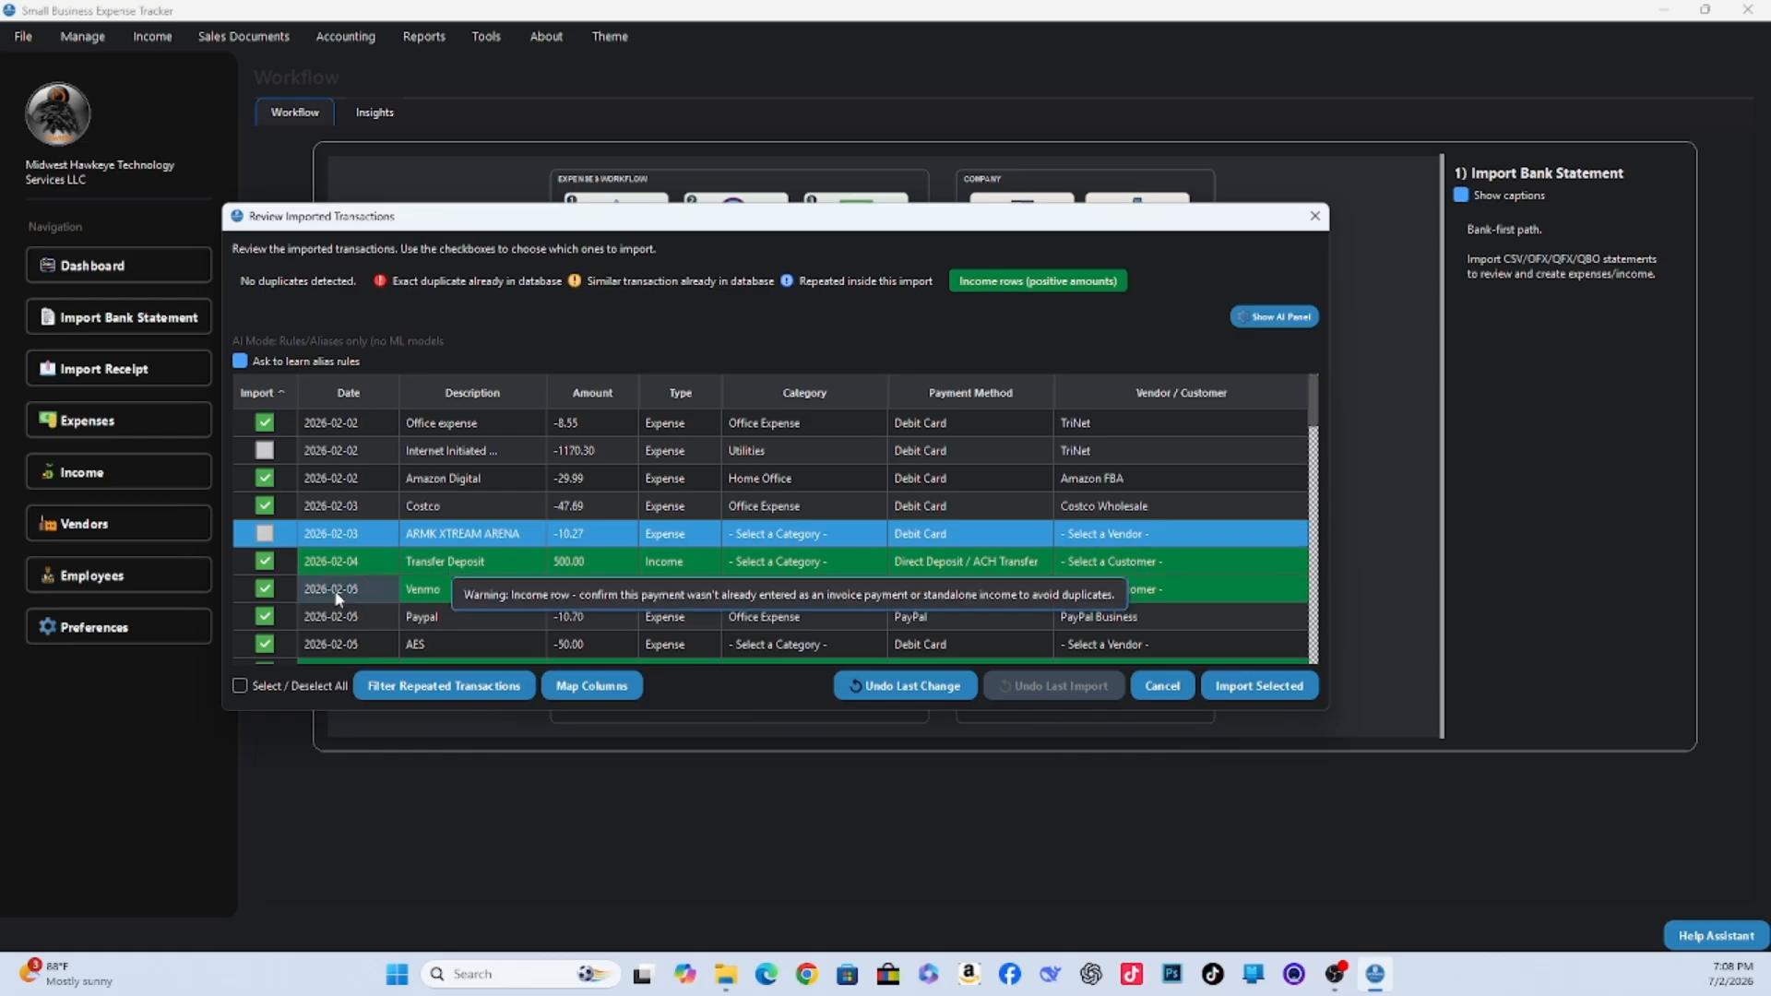
{"action": "left_click", "coordinate": [264, 560]}
{"action": "left_click", "coordinate": [322, 598]}
{"action": "left_click", "coordinate": [1144, 589]}
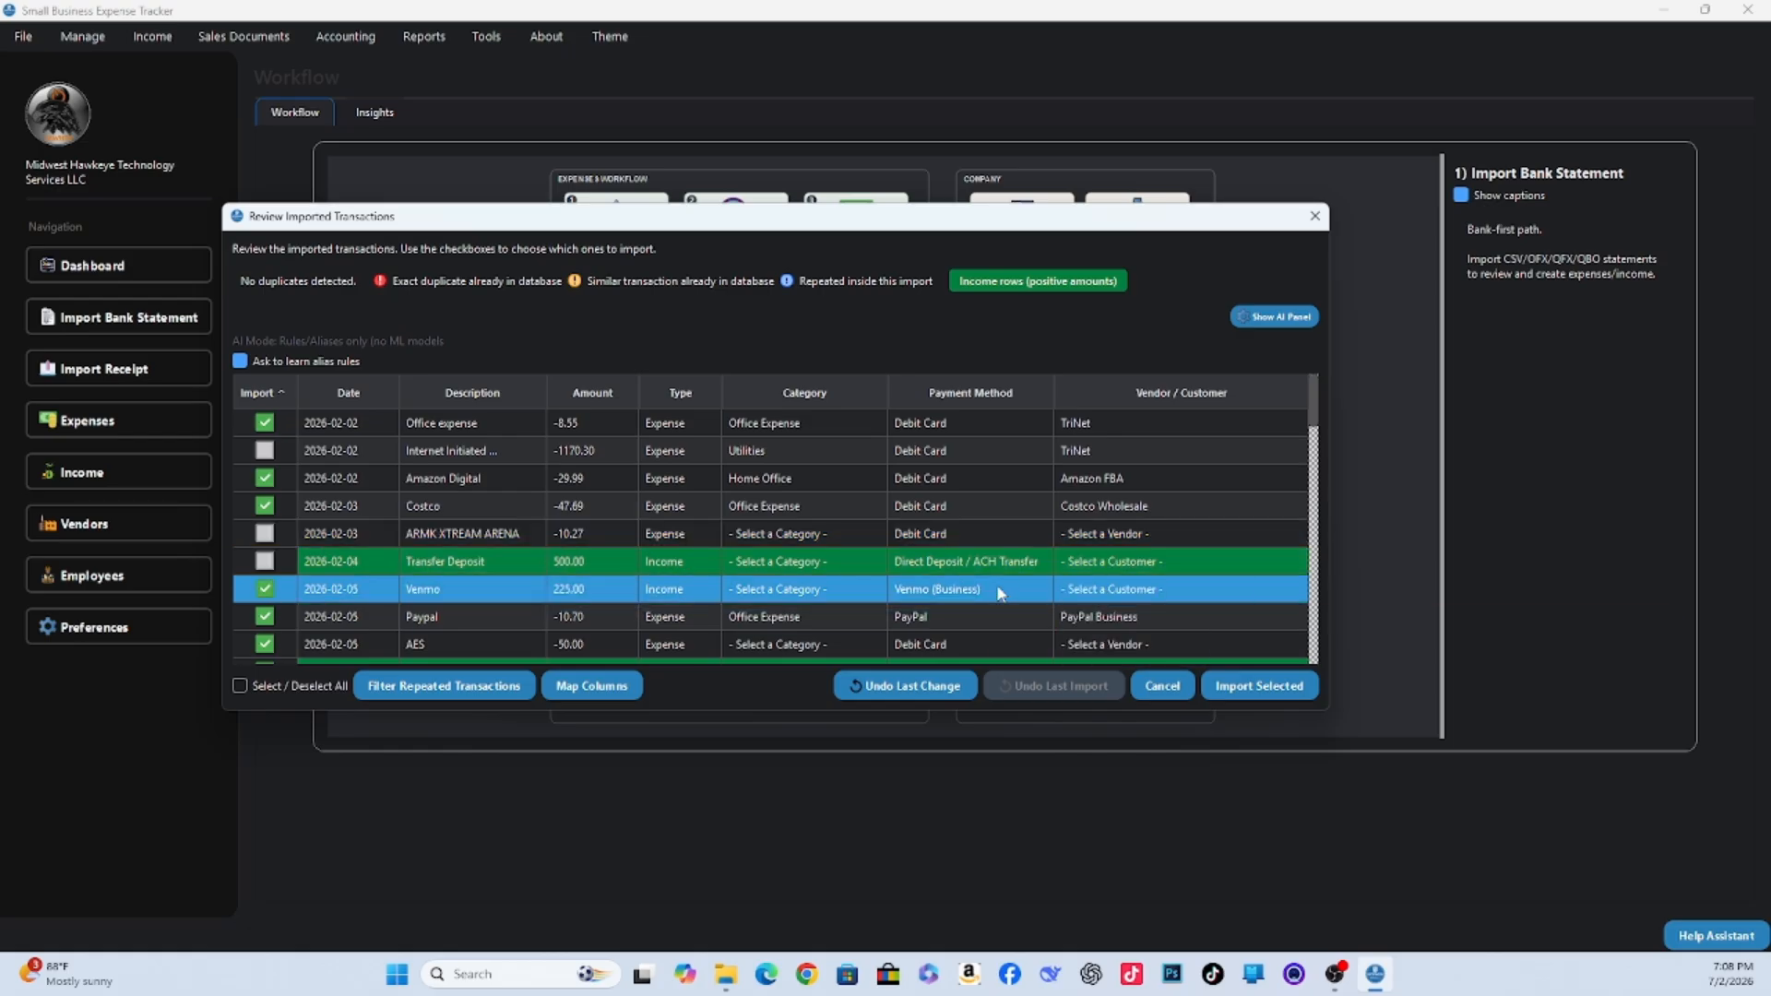
{"action": "left_click", "coordinate": [1159, 597]}
{"action": "left_click", "coordinate": [1042, 595]}
{"action": "left_click", "coordinate": [265, 644]}
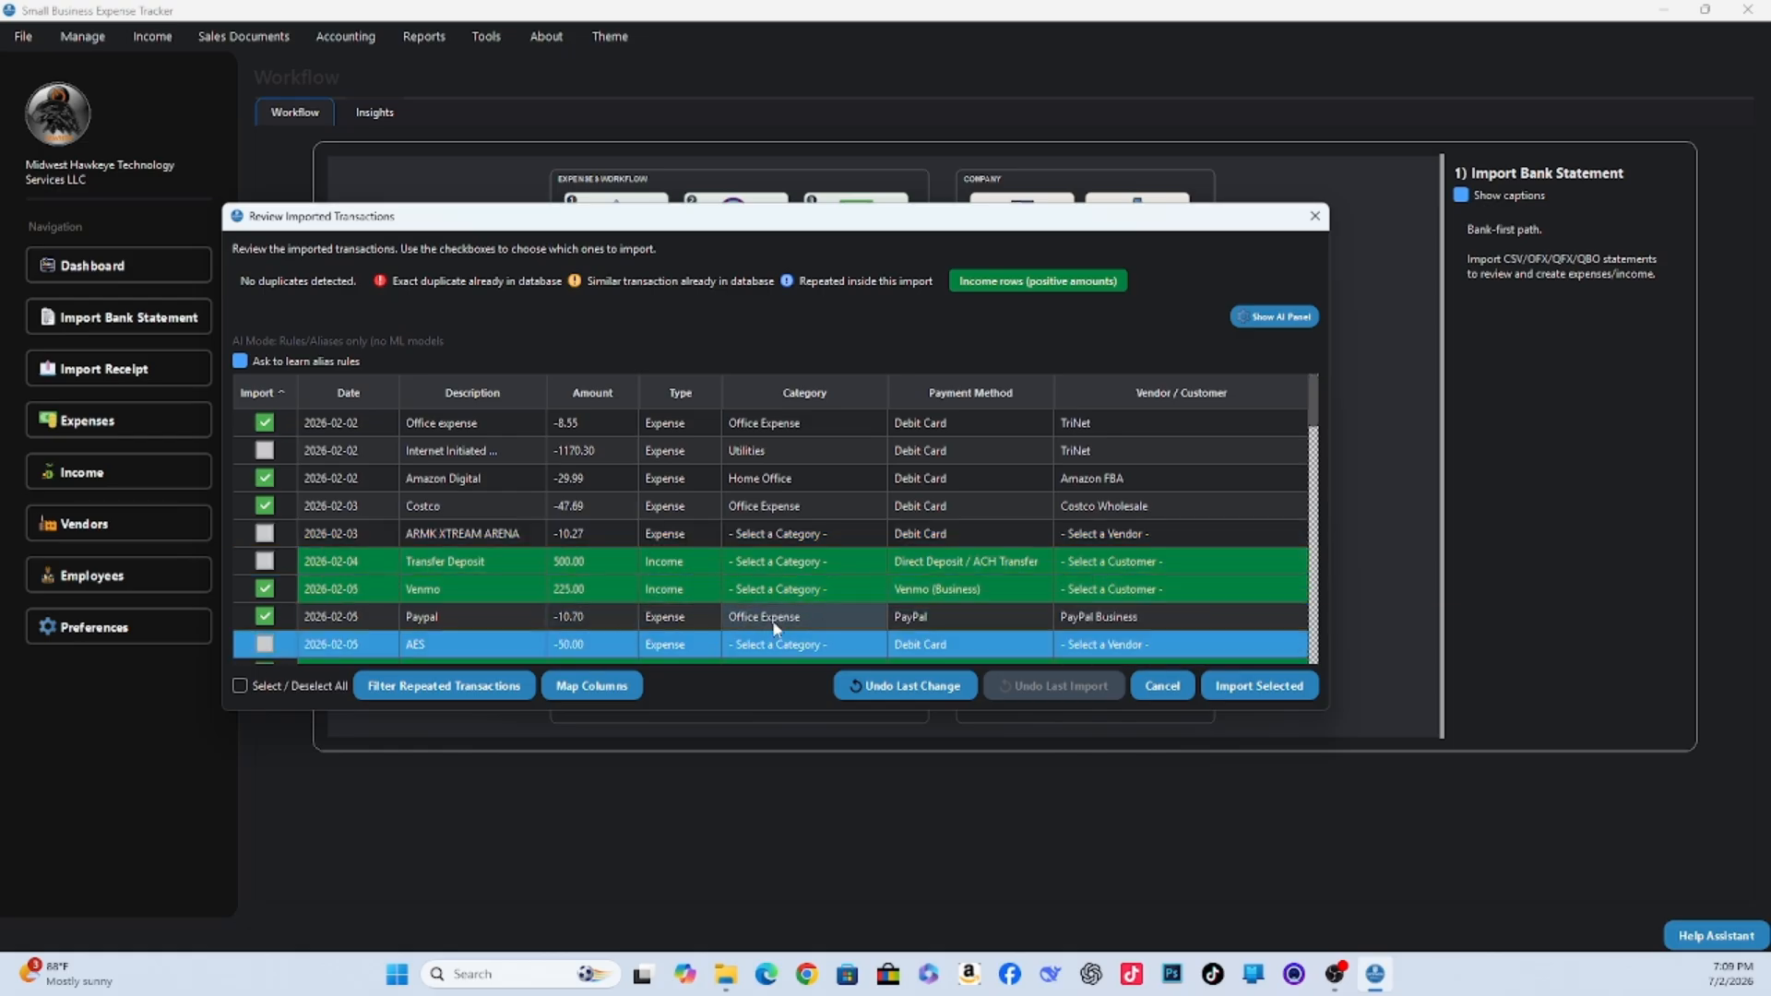
Set the category of the included ATM CASH DEPOSIT transaction to Service Revenue and confirm the category alias rule.
{"action": "scroll", "coordinate": [772, 613], "scroll_direction": "down", "scroll_amount": 1}
{"action": "left_click", "coordinate": [823, 589]}
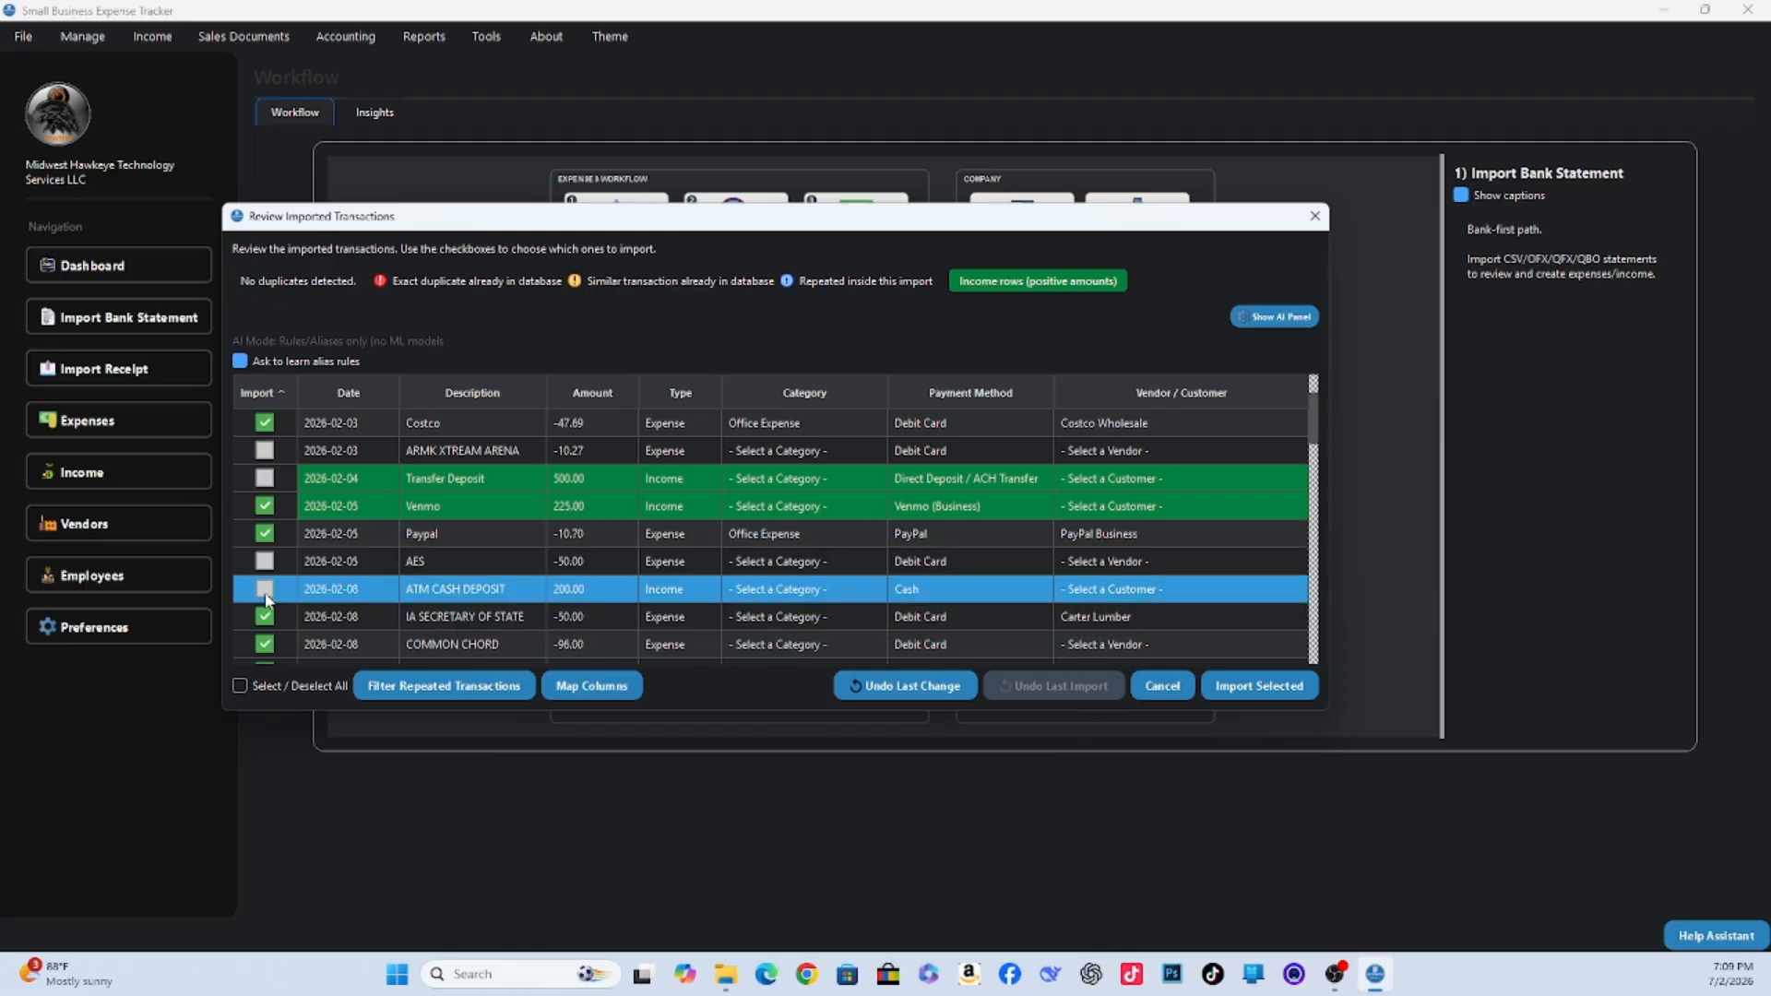
{"action": "left_click", "coordinate": [824, 588]}
{"action": "left_click", "coordinate": [800, 594]}
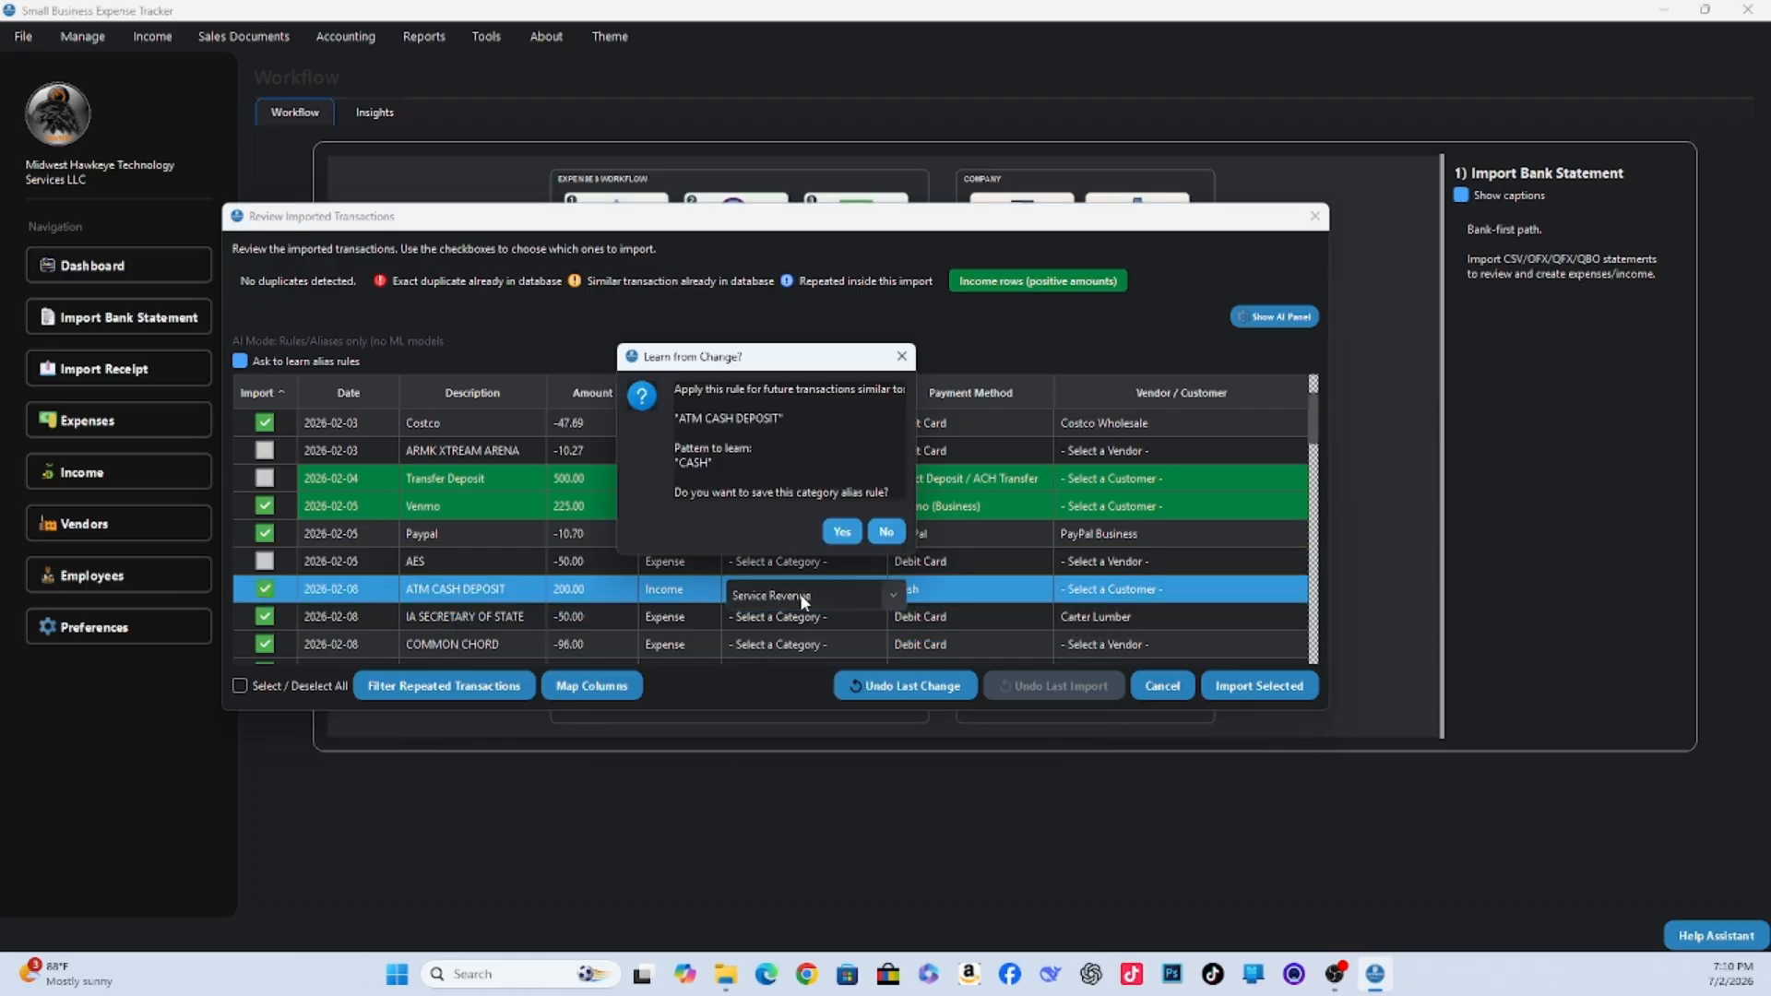
{"action": "key", "text": "Return"}
Set the category of the IA SECRETARY OF STATE transaction to Legal & Professional Services.
{"action": "left_click", "coordinate": [510, 625]}
{"action": "double_click", "coordinate": [819, 616]}
{"action": "left_click", "coordinate": [904, 623]}
{"action": "scroll", "coordinate": [890, 687], "scroll_direction": "down", "scroll_amount": 3}
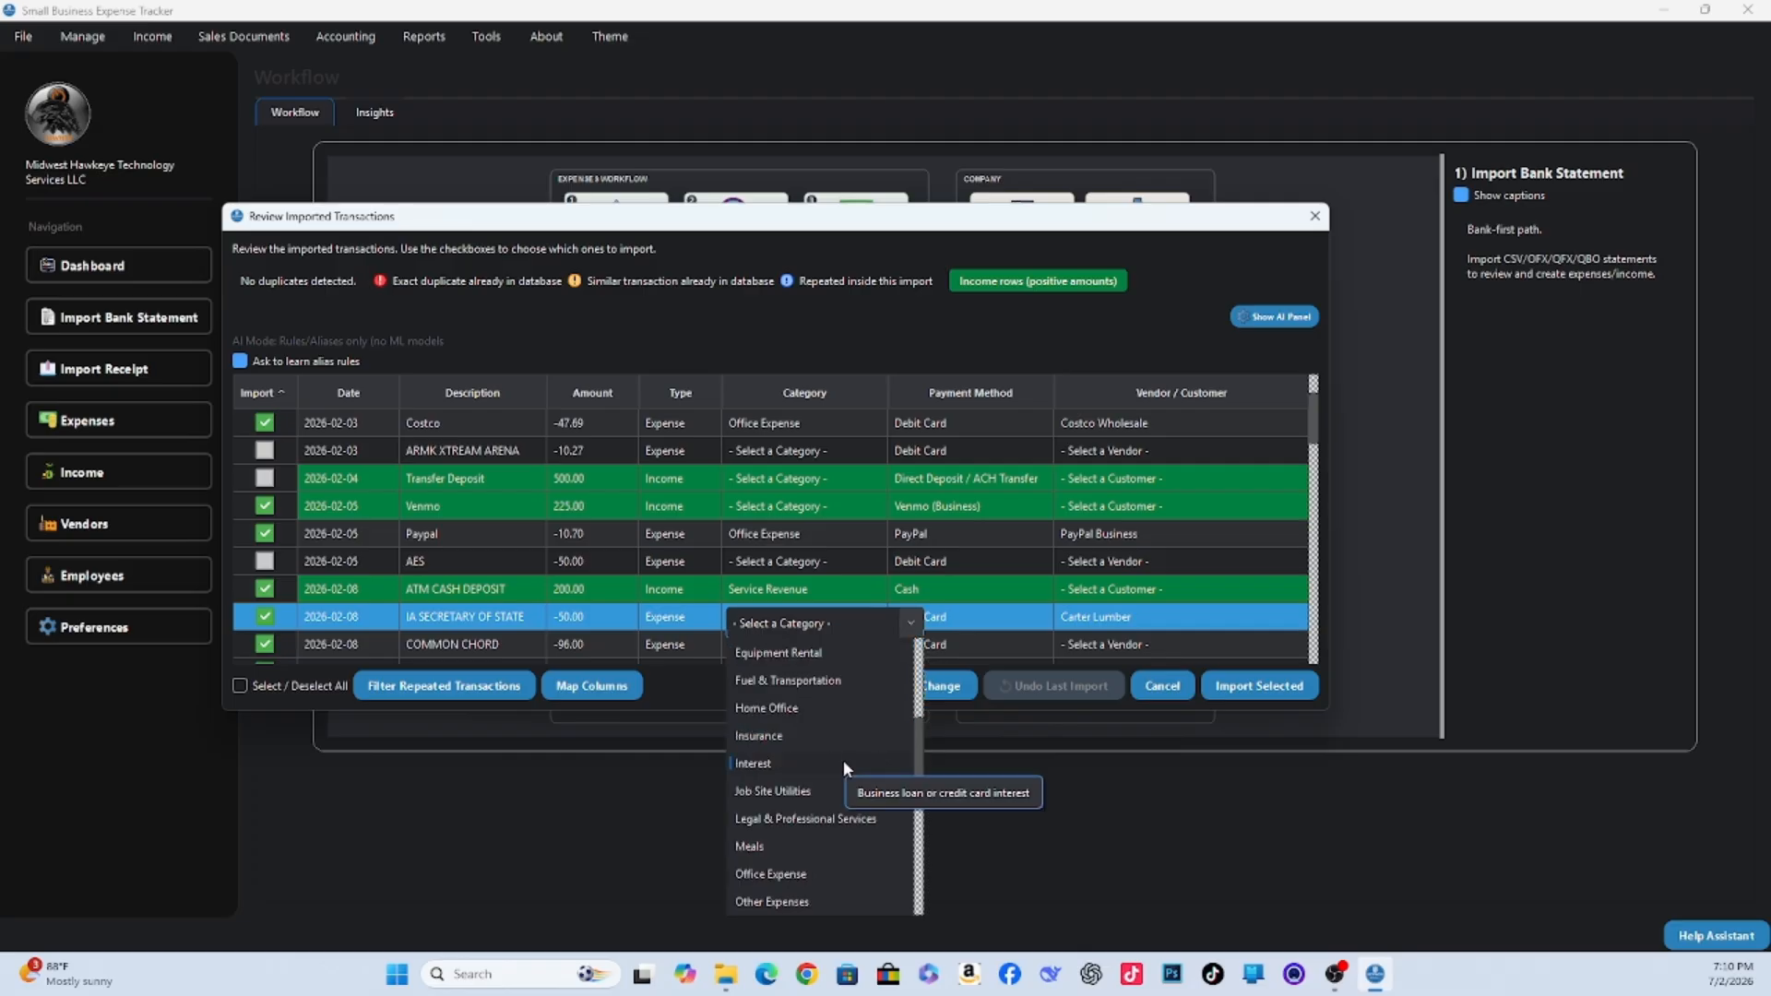
{"action": "left_click", "coordinate": [849, 817]}
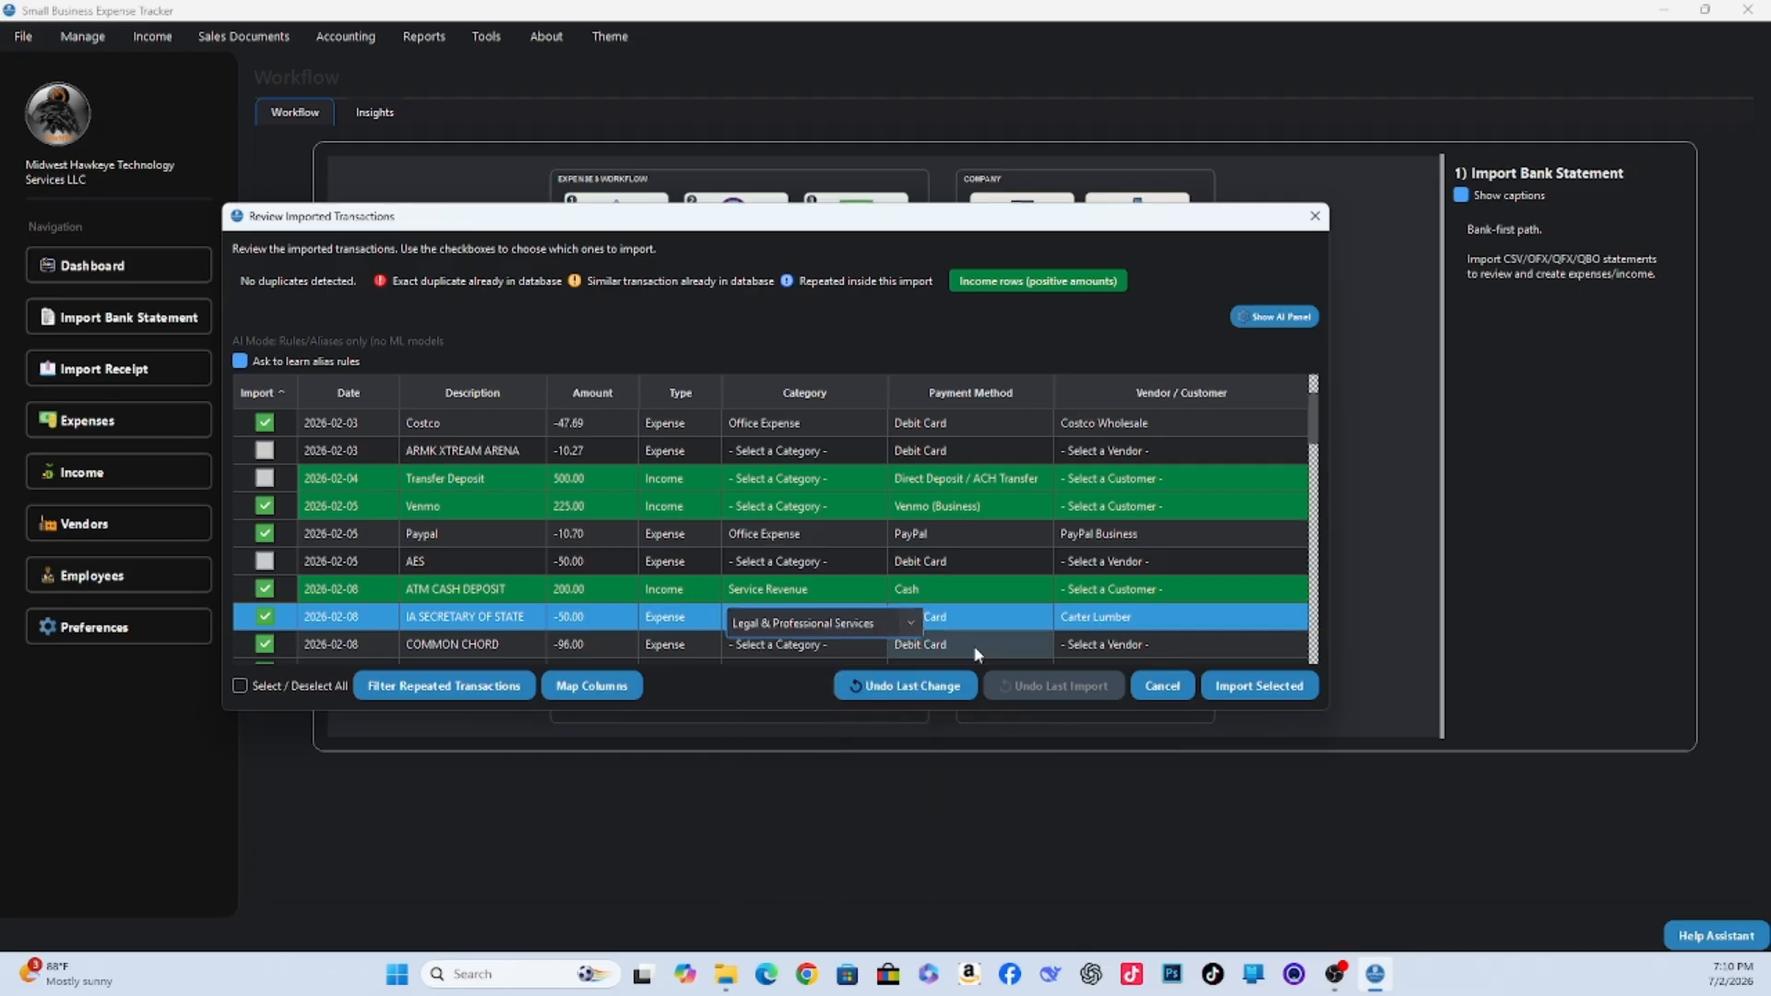
Create the vendor "State of Iowa" for the IA SECRETARY OF STATE transaction and save a recognition rule for it.
{"action": "double_click", "coordinate": [1091, 625]}
{"action": "left_click", "coordinate": [1091, 625]}
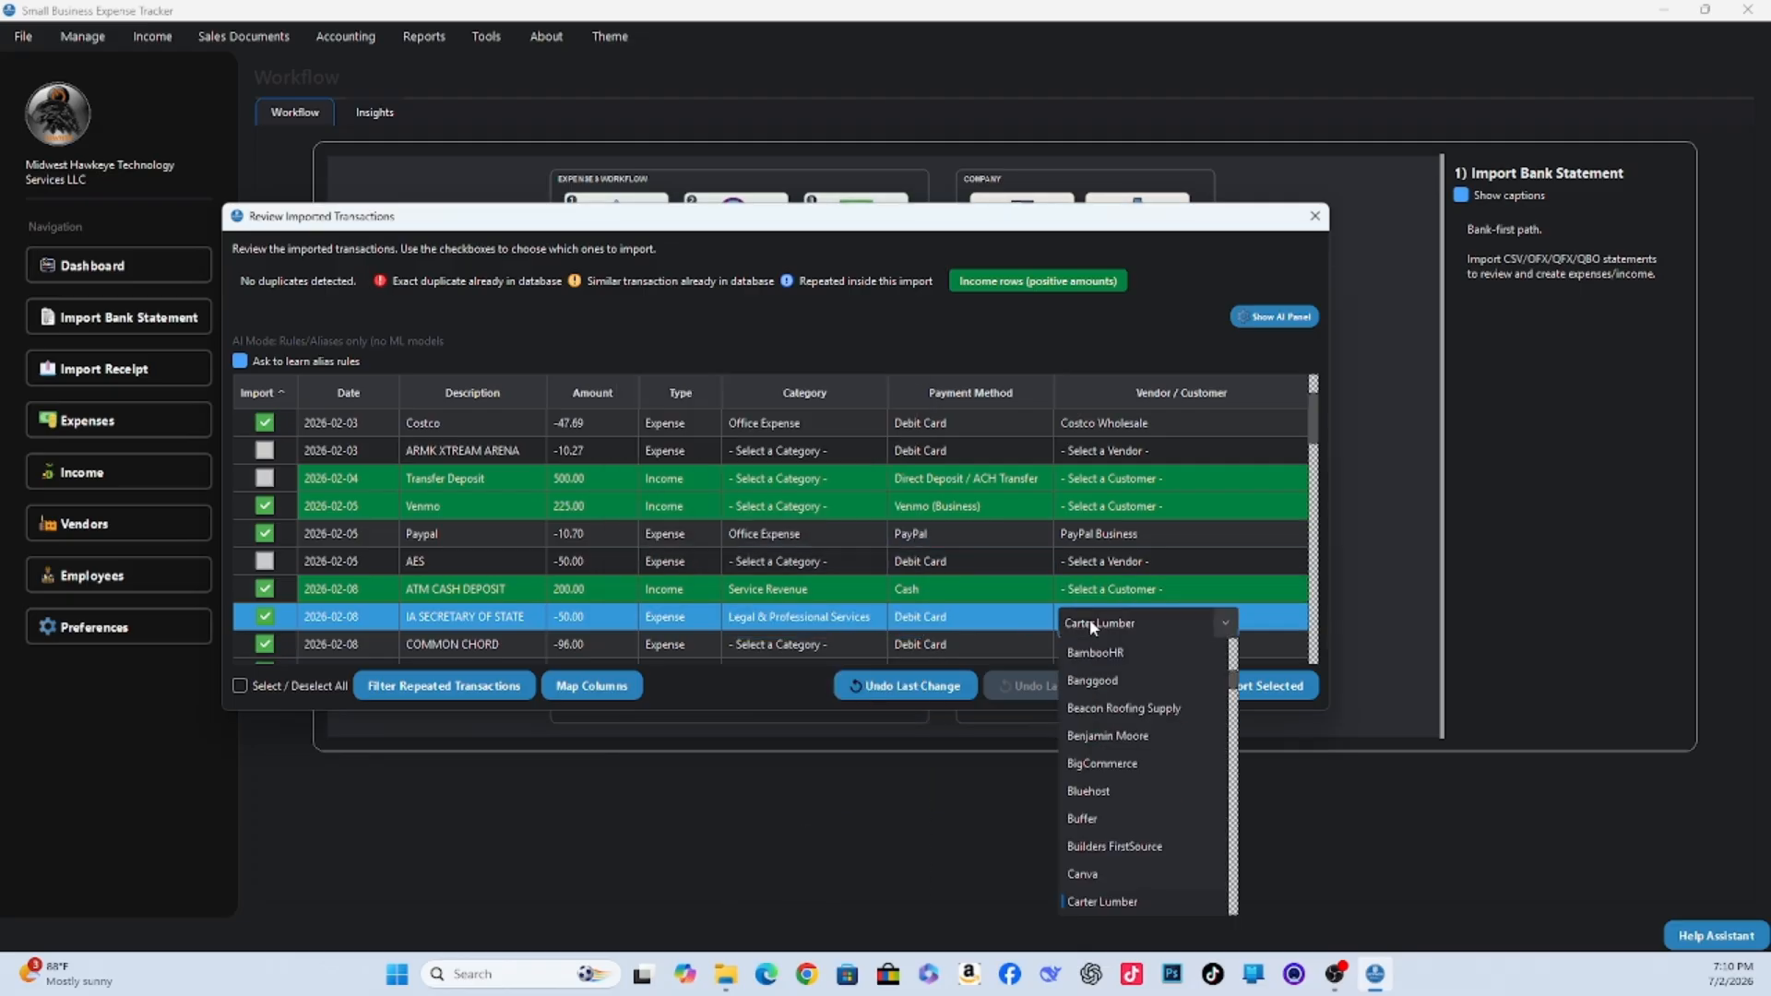
{"action": "left_click", "coordinate": [1091, 625]}
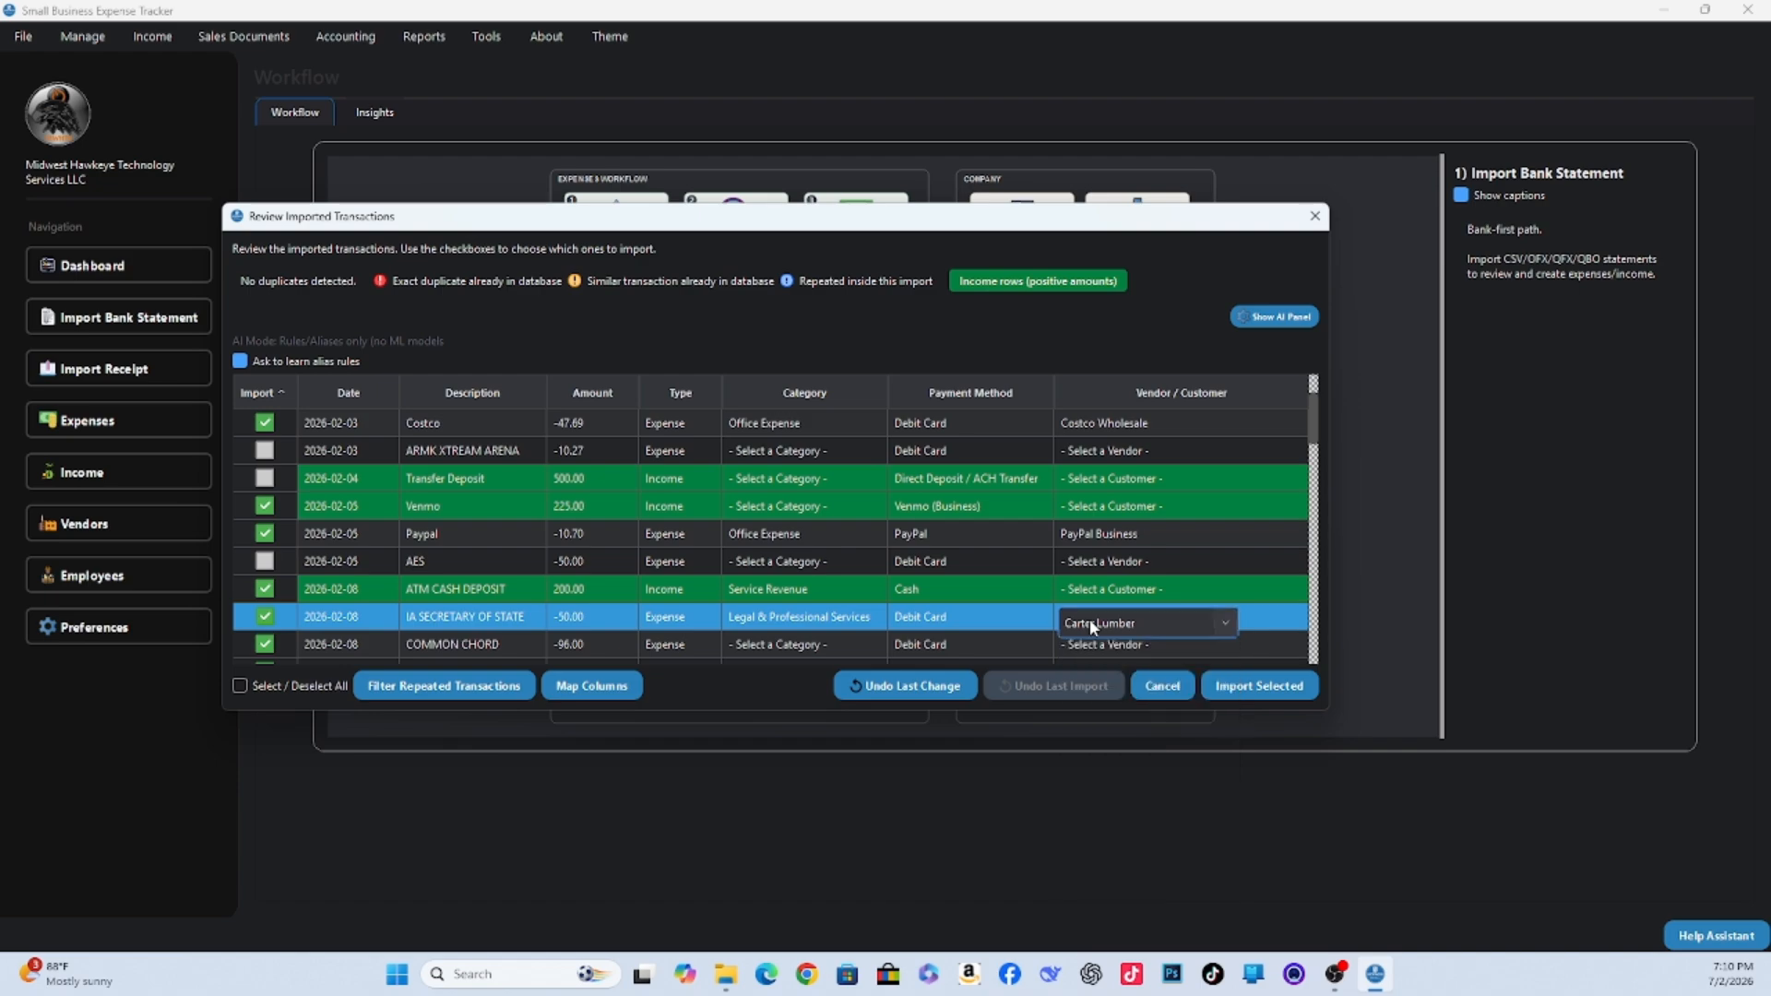
{"action": "type", "text": "State"}
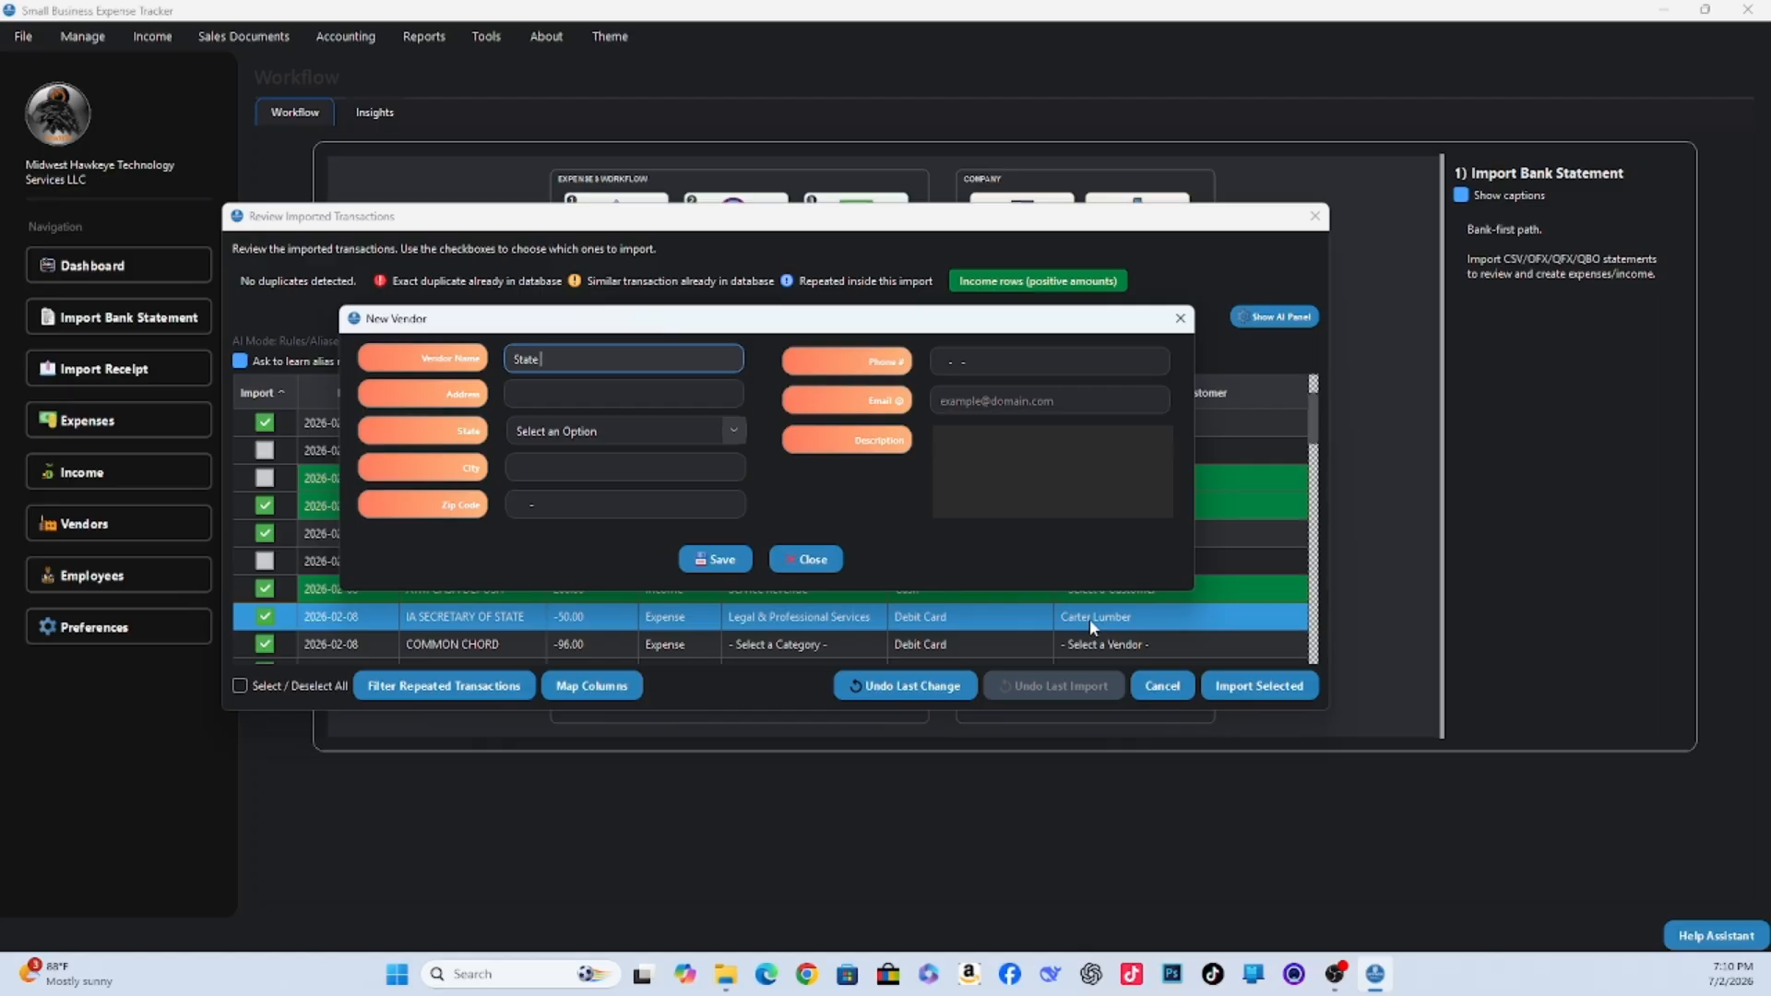
{"action": "type", "text": " of Iowa"}
{"action": "left_click", "coordinate": [729, 562]}
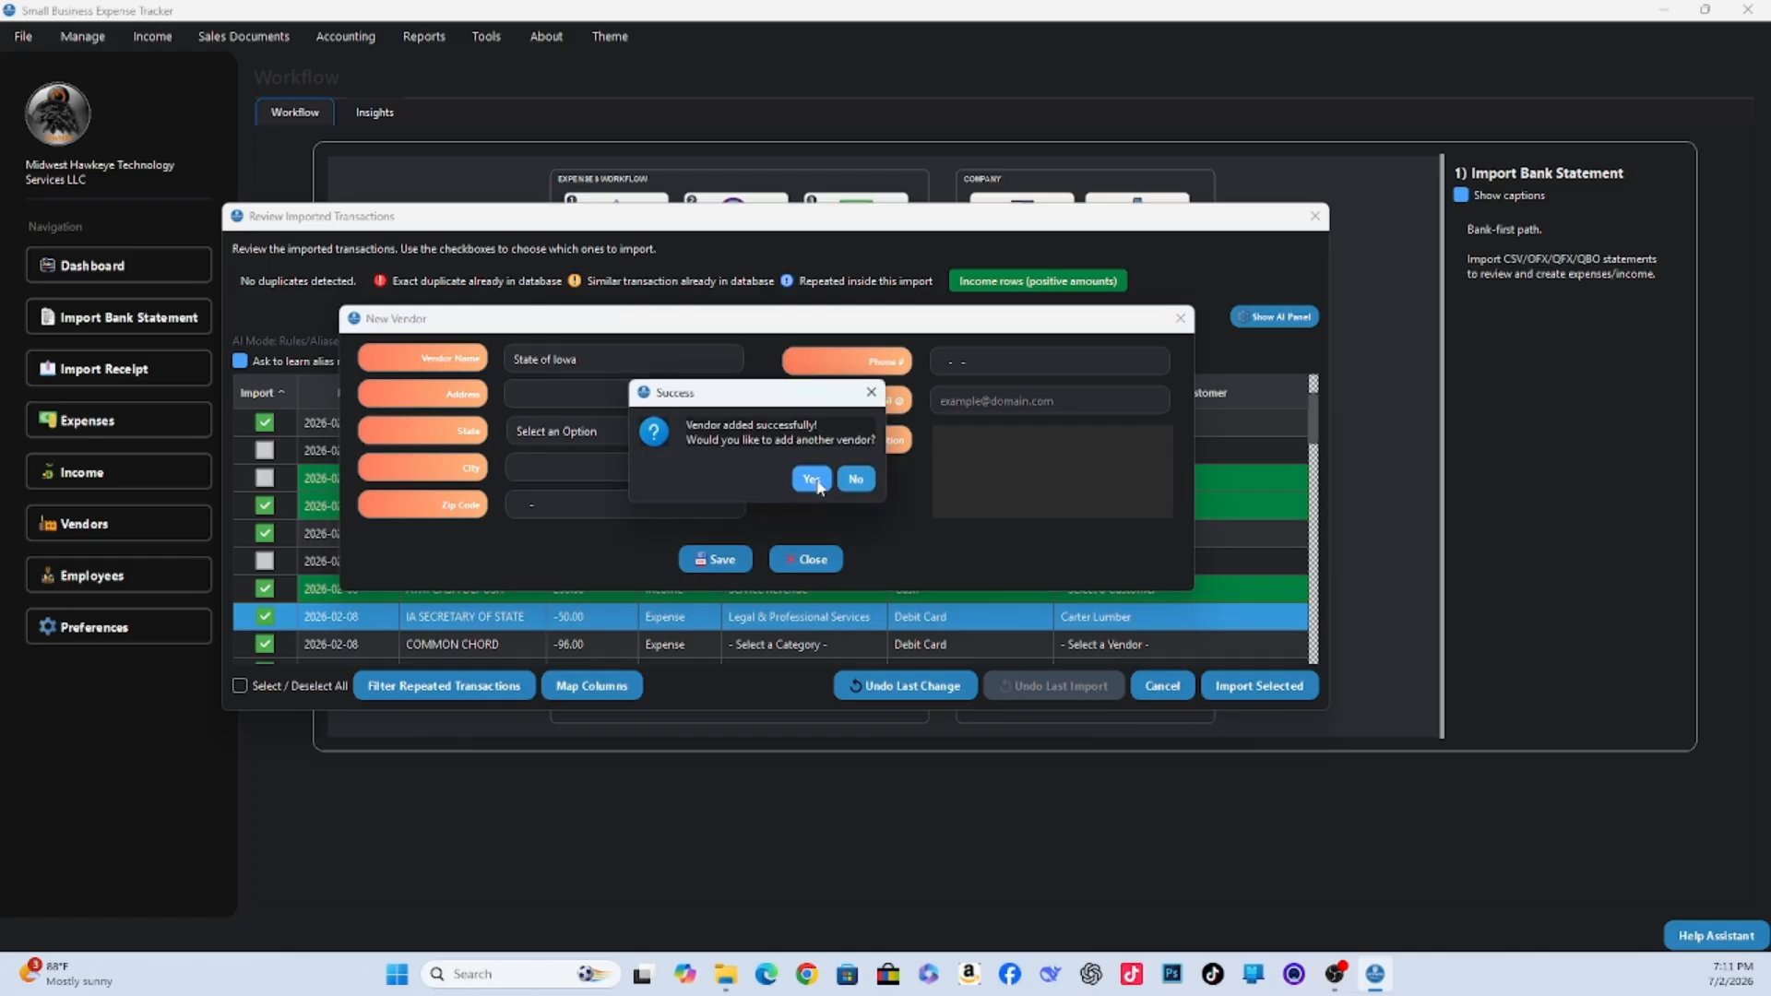
{"action": "left_click", "coordinate": [856, 479]}
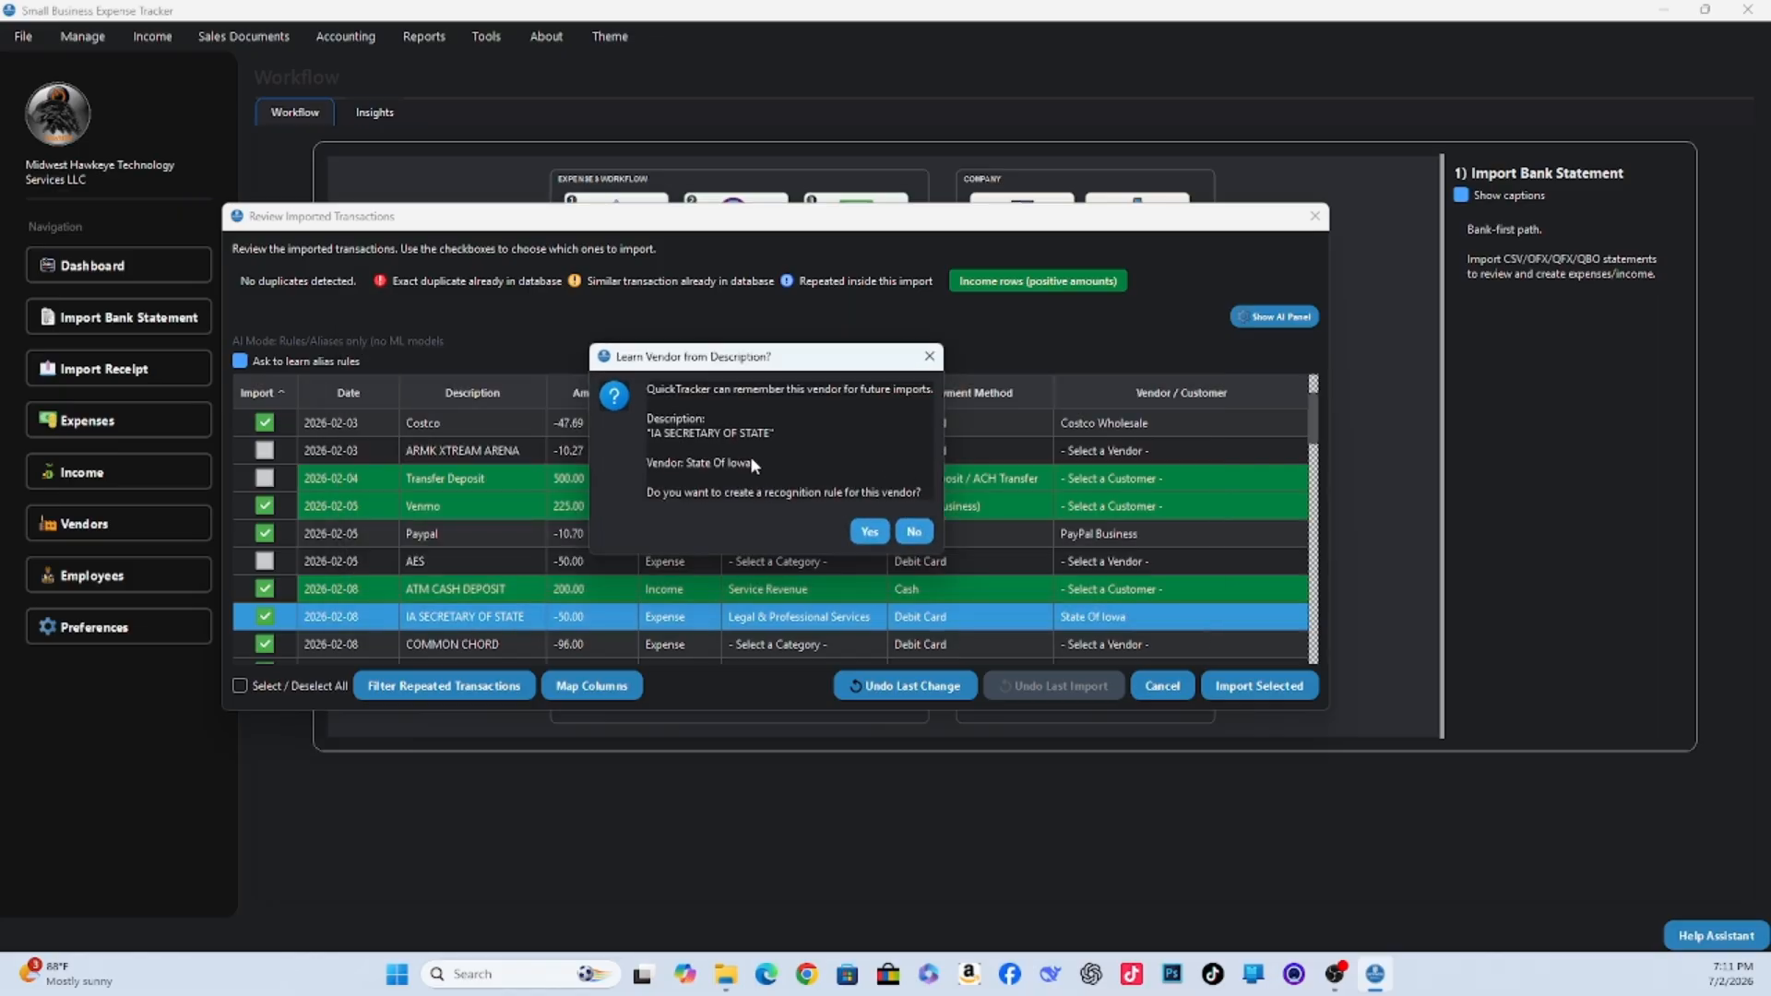
{"action": "left_click", "coordinate": [872, 533]}
Exclude the COMMON CHORD and CASA TEQUILA transactions from the import.
{"action": "scroll", "coordinate": [275, 560], "scroll_direction": "down", "scroll_amount": 1}
{"action": "left_click", "coordinate": [270, 560]}
{"action": "left_click", "coordinate": [271, 589]}
Set the category of the -23.24 Internet Initiated transaction dated 2026-02-09 to Office Expense.
{"action": "scroll", "coordinate": [275, 572], "scroll_direction": "down", "scroll_amount": 1}
{"action": "left_click", "coordinate": [741, 535]}
{"action": "left_click", "coordinate": [769, 639]}
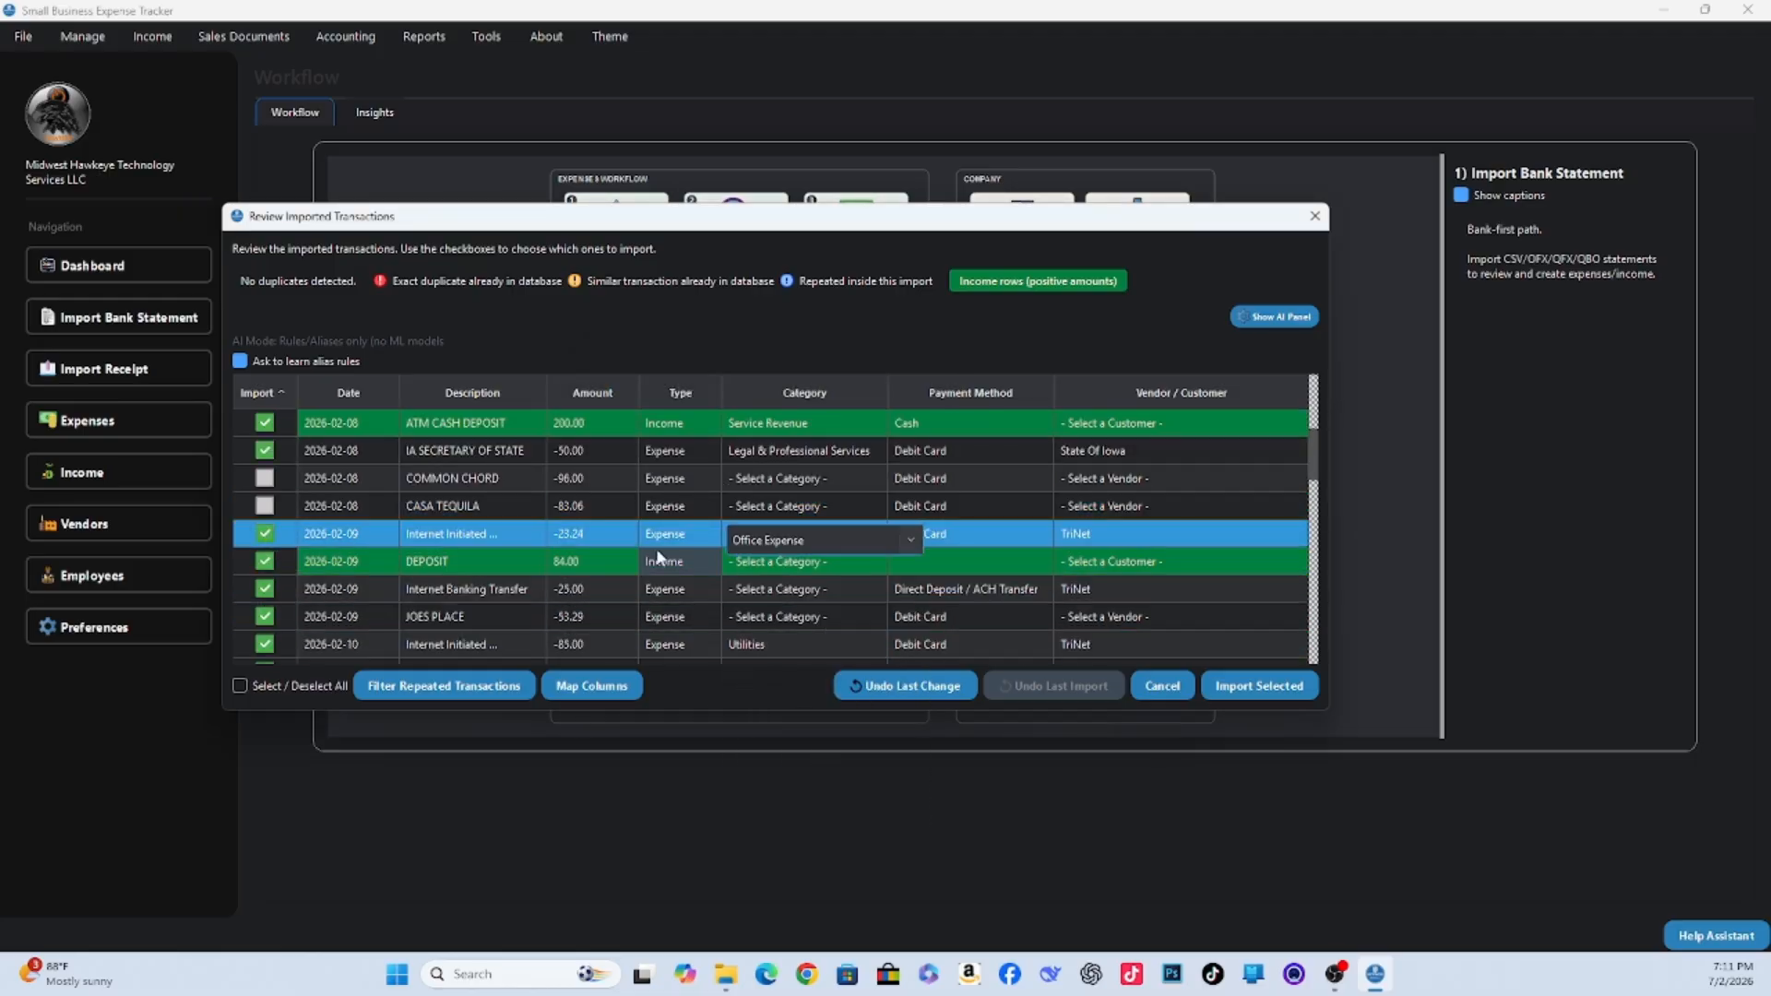
Set the 84.00 DEPOSIT transaction's category to Service Revenue and its payment method to Cash.
{"action": "left_click", "coordinate": [830, 560]}
{"action": "left_click", "coordinate": [784, 620]}
{"action": "left_click", "coordinate": [878, 527]}
{"action": "left_click", "coordinate": [931, 561]}
{"action": "left_click", "coordinate": [934, 641]}
{"action": "left_click", "coordinate": [1114, 562]}
{"action": "left_click", "coordinate": [1201, 560]}
Exclude the Internet Banking Transfer, JOES PLACE and -85.00 Internet Initiated transactions from the import.
{"action": "left_click", "coordinate": [266, 588]}
{"action": "scroll", "coordinate": [267, 588], "scroll_direction": "down", "scroll_amount": 1}
{"action": "left_click", "coordinate": [266, 533]}
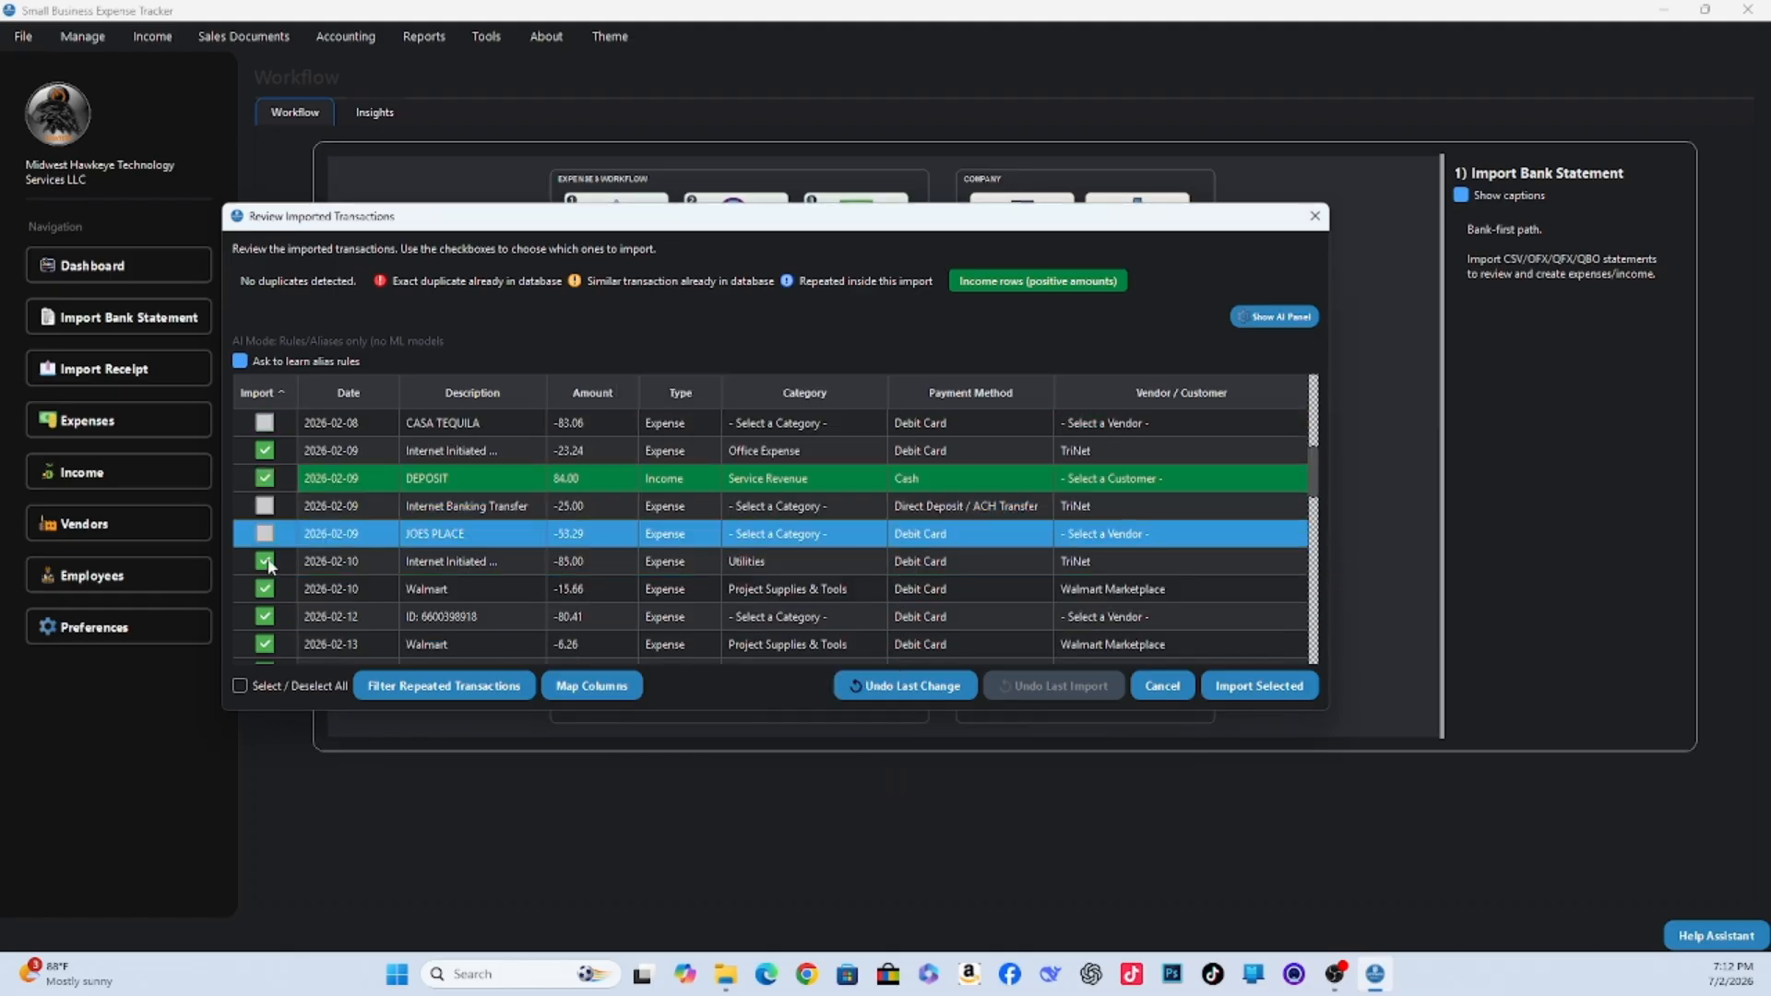
{"action": "left_click", "coordinate": [266, 560]}
Change the -85.00 transaction's description to "South Slope Internet Service" and pick its vendor, saving the recognition rule.
{"action": "left_click", "coordinate": [450, 561]}
{"action": "type", "text": "South Slope Internet Service"}
{"action": "key", "text": "Tab"}
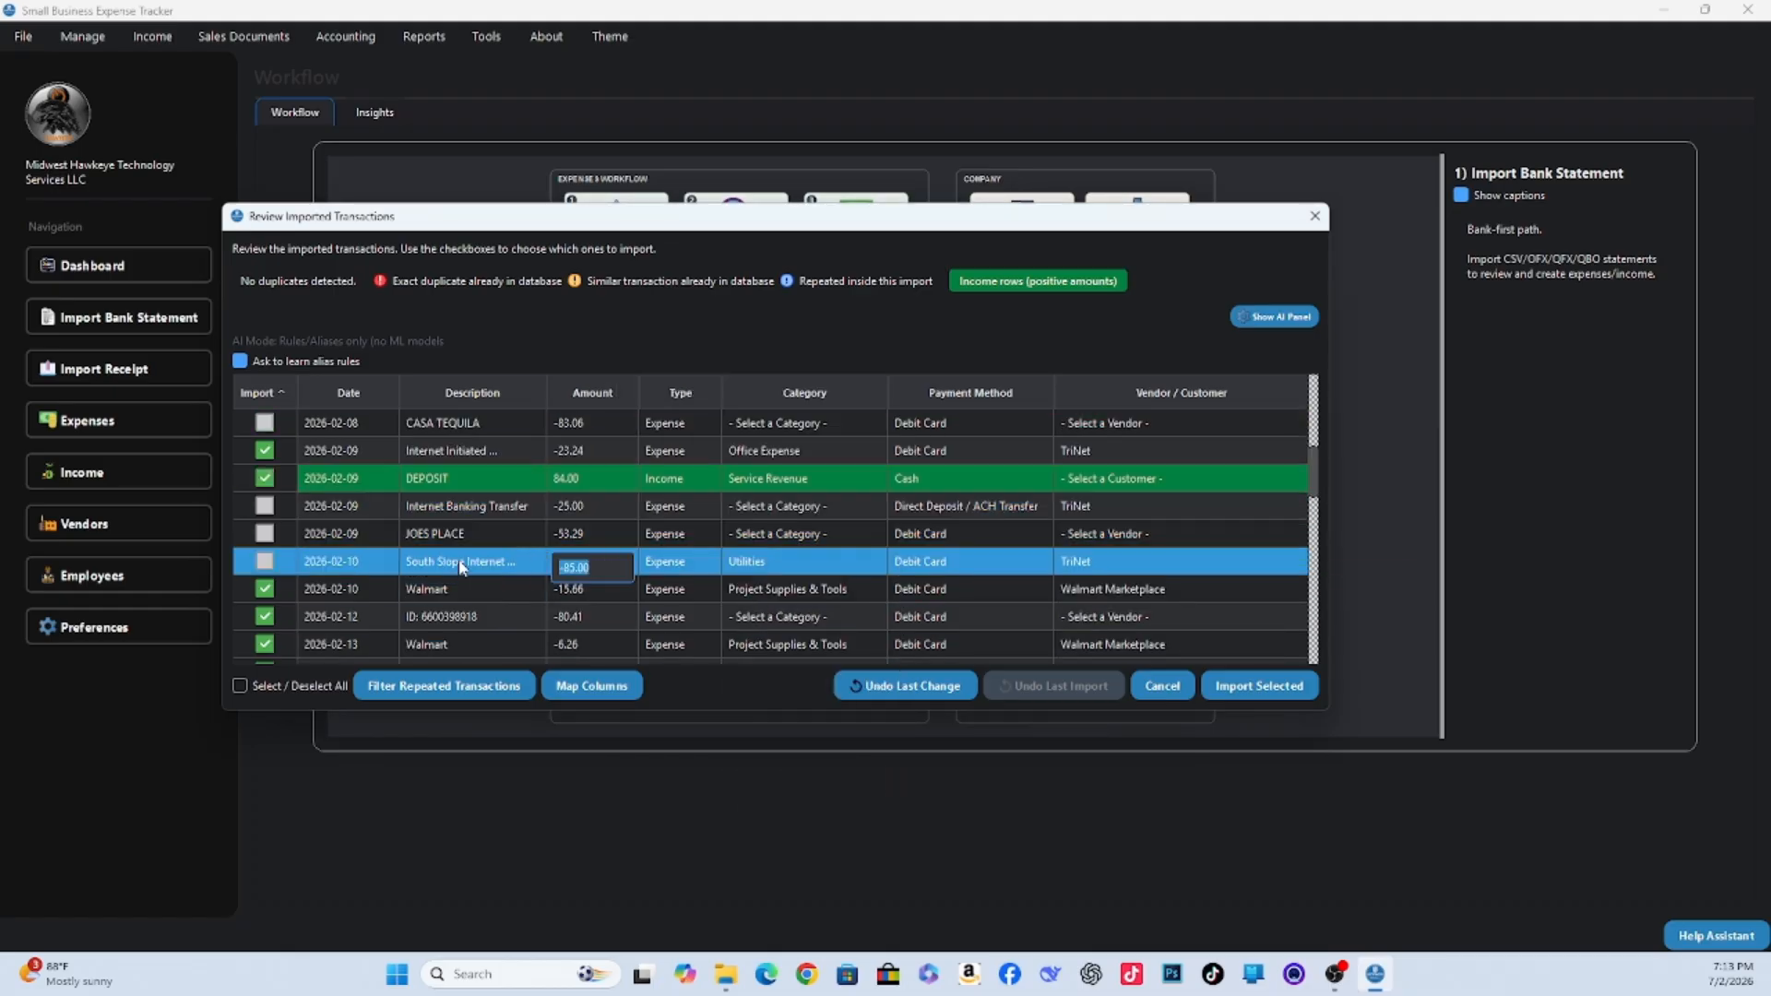
{"action": "left_click", "coordinate": [869, 567]}
{"action": "left_click", "coordinate": [1112, 564]}
{"action": "left_click", "coordinate": [1112, 609]}
{"action": "left_click", "coordinate": [871, 531]}
Exclude the -80.41 transaction dated 2026-02-12 and set the Kwik Star transaction's category to Fuel & Transportation.
{"action": "left_click", "coordinate": [266, 617]}
{"action": "scroll", "coordinate": [577, 544], "scroll_direction": "down", "scroll_amount": 2}
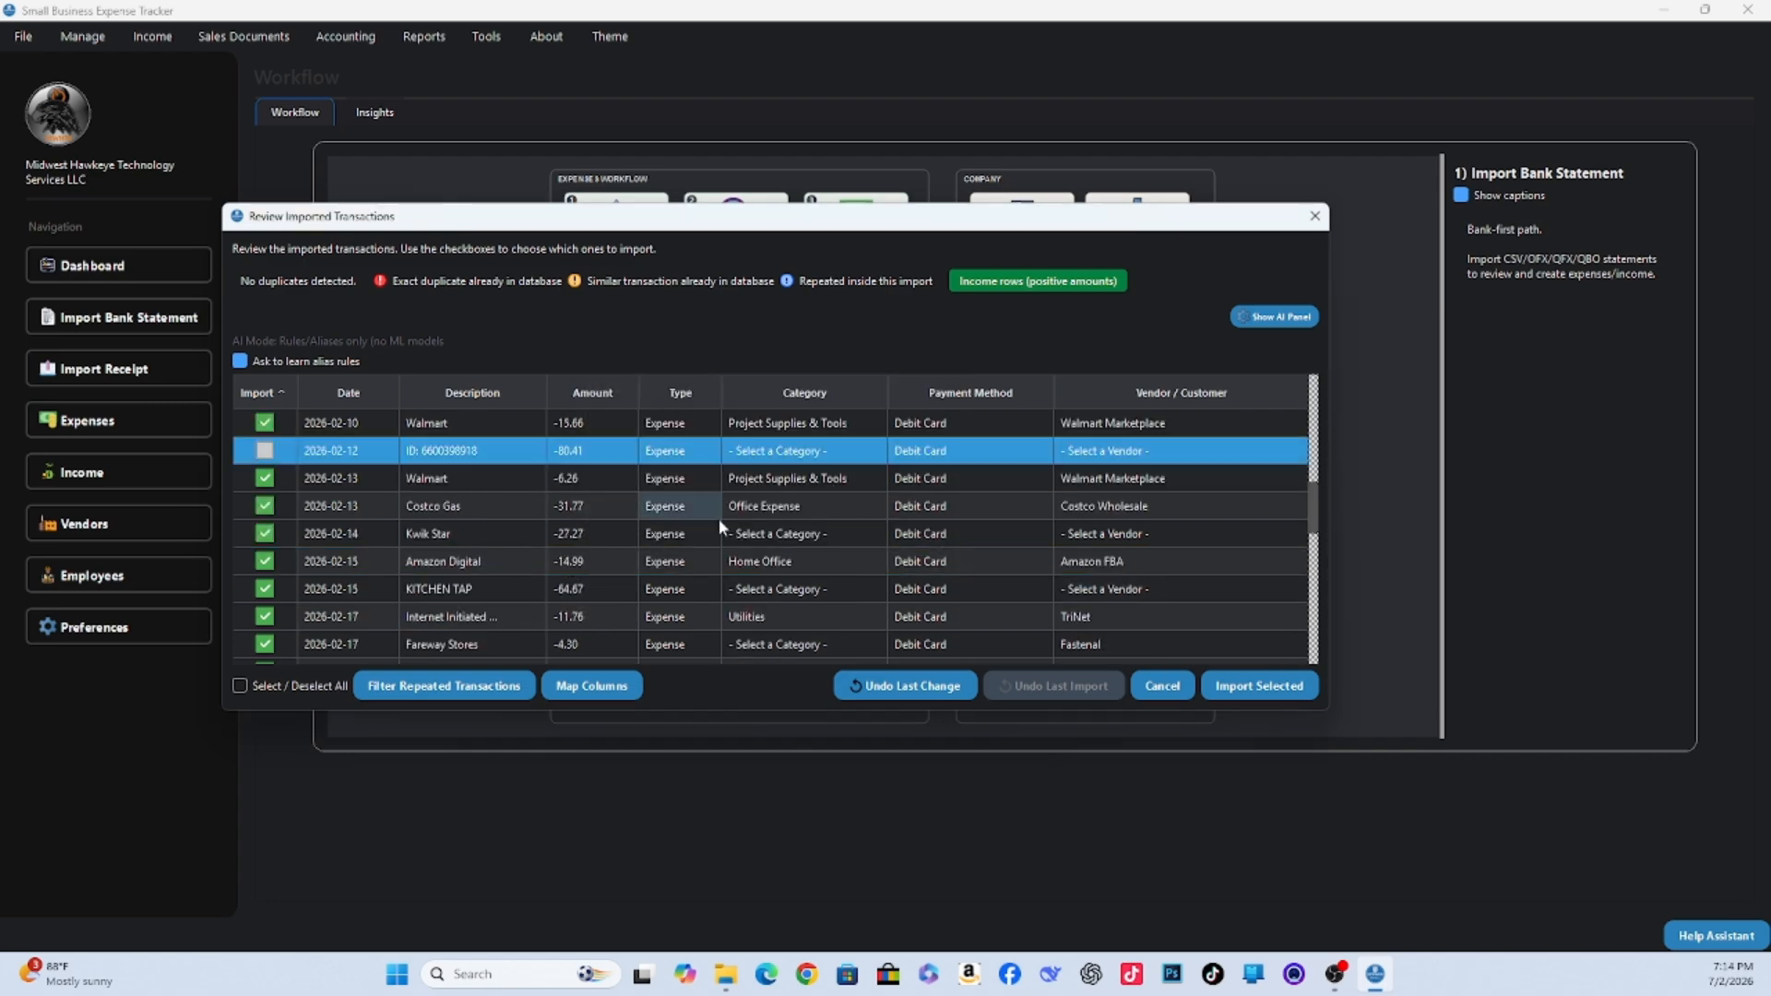
{"action": "left_click", "coordinate": [836, 533]}
{"action": "left_click", "coordinate": [793, 655]}
Assign Kwik Star as the vendor of the Kwik Star transaction and save its recognition rule.
{"action": "left_click", "coordinate": [1184, 534]}
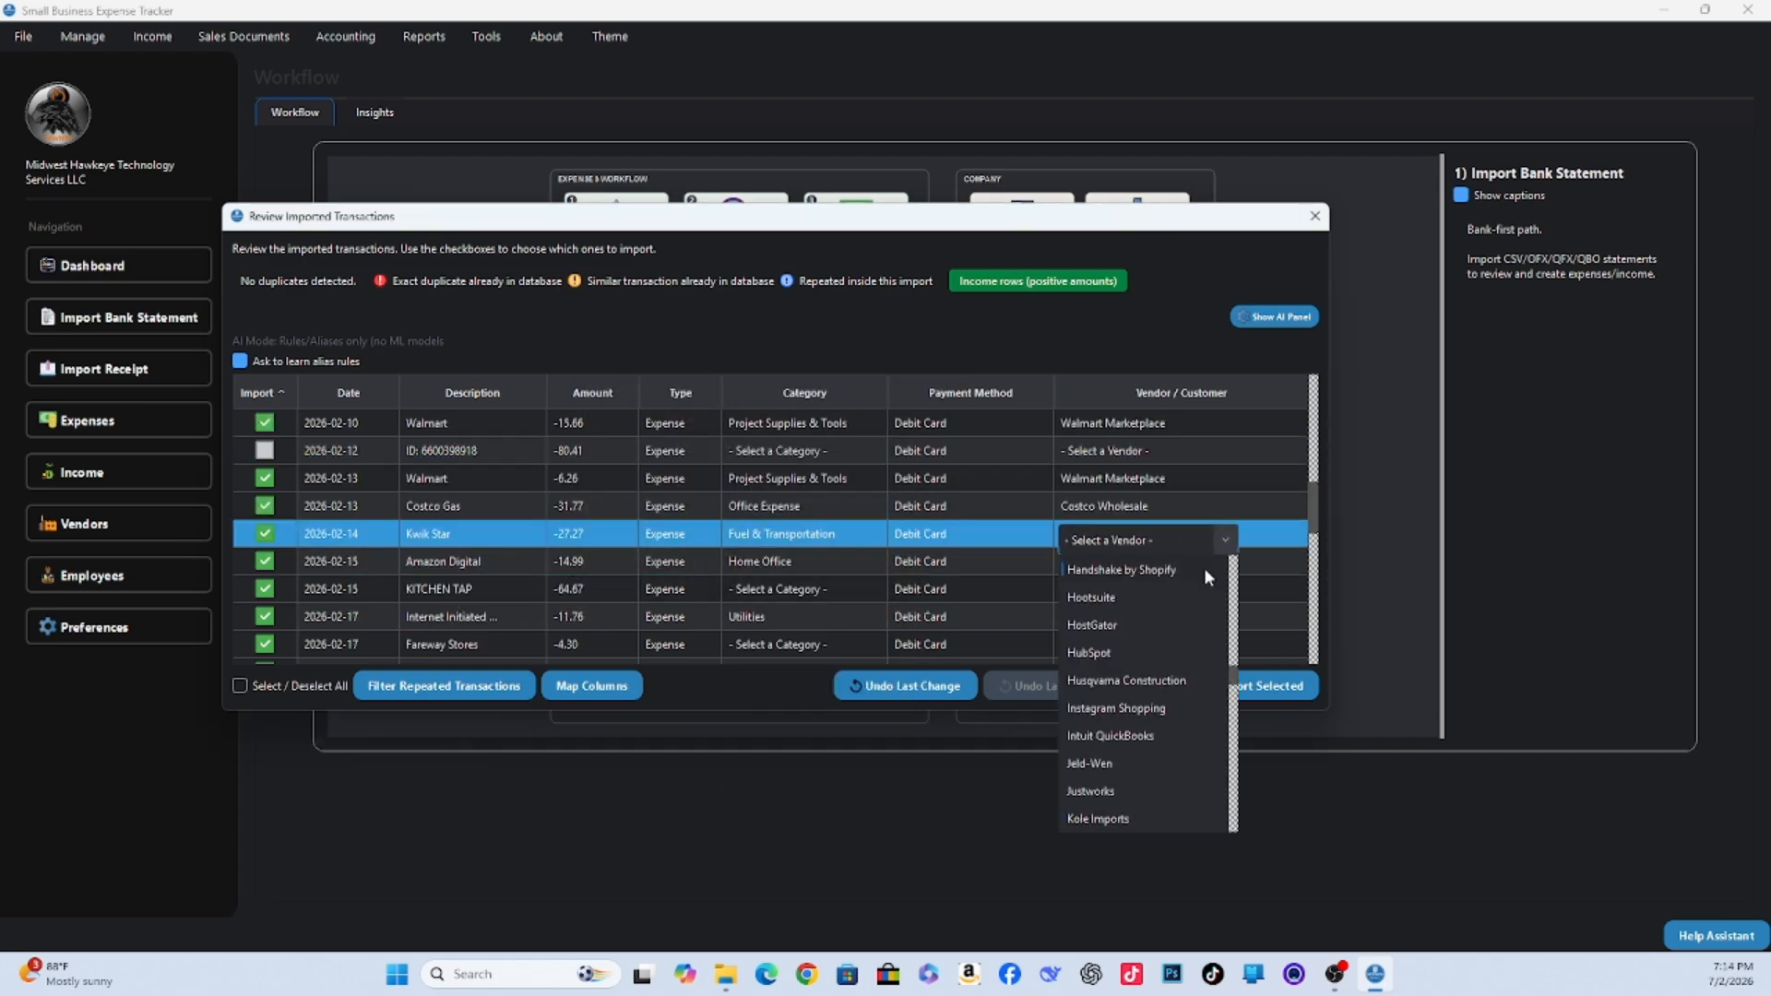
{"action": "left_click", "coordinate": [1203, 567]}
{"action": "type", "text": "Star"}
{"action": "left_click", "coordinate": [854, 495]}
{"action": "left_click", "coordinate": [871, 537]}
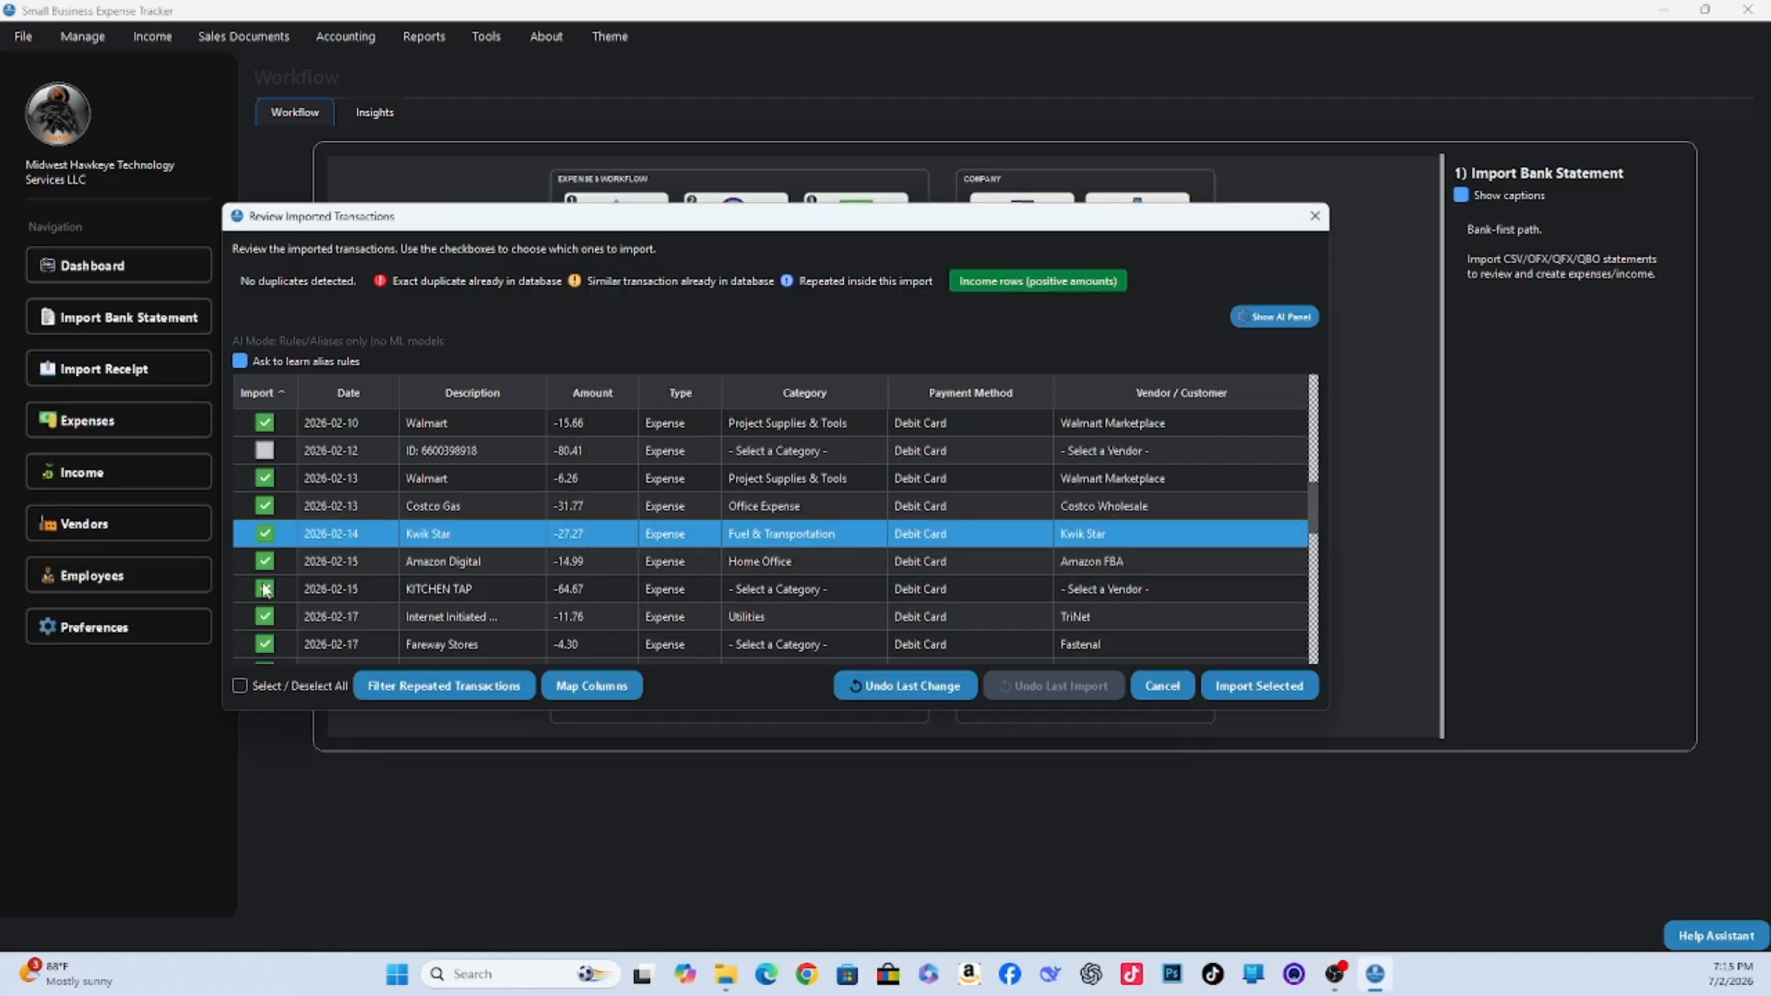
Choose an expense category for the KITCHEN TAP transaction and save the category alias rule.
{"action": "left_click", "coordinate": [834, 590]}
{"action": "left_click", "coordinate": [811, 763]}
{"action": "left_click", "coordinate": [837, 530]}
Create the vendor Kitchen Tap for the KITCHEN TAP transaction and save its recognition rule.
{"action": "left_click", "coordinate": [1111, 589]}
{"action": "left_click", "coordinate": [1111, 591]}
{"action": "type", "text": "Tap"}
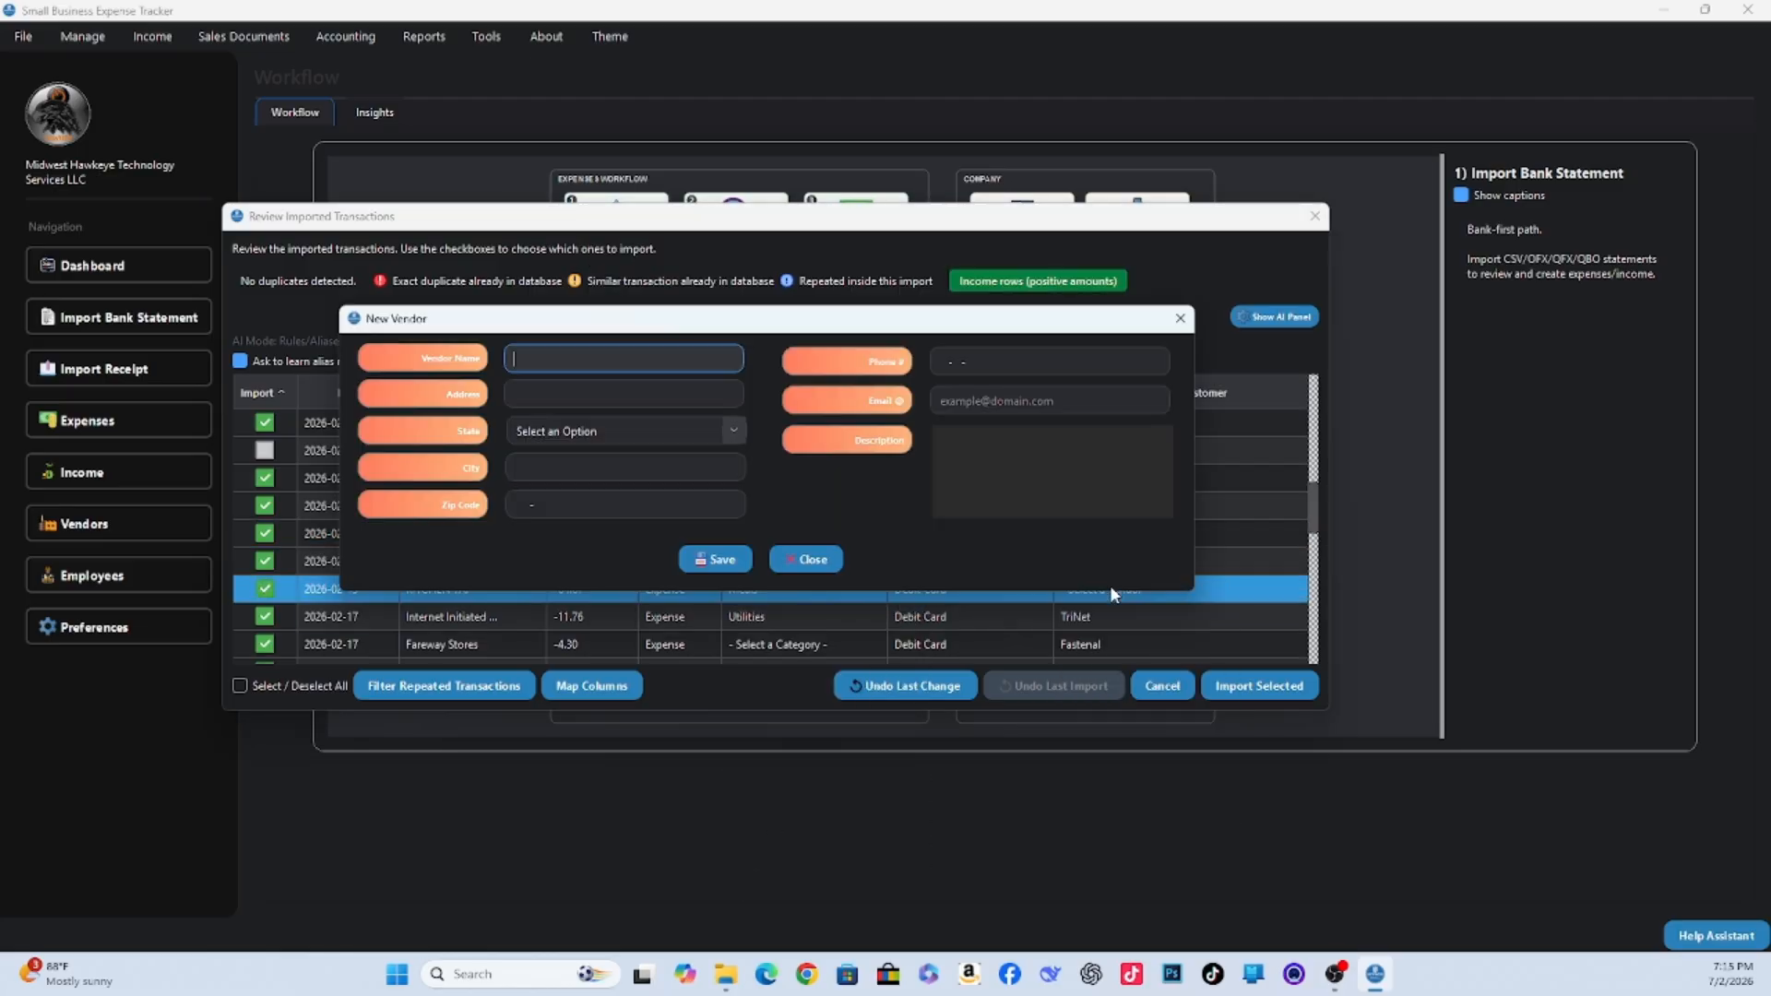
{"action": "left_click", "coordinate": [736, 561]}
{"action": "left_click", "coordinate": [856, 480]}
Set the -11.76 Internet Initiated transaction's category to Office Expense and exclude the -4.30 Fareway Stores transaction.
{"action": "scroll", "coordinate": [744, 590], "scroll_direction": "down", "scroll_amount": 2}
{"action": "left_click", "coordinate": [787, 452]}
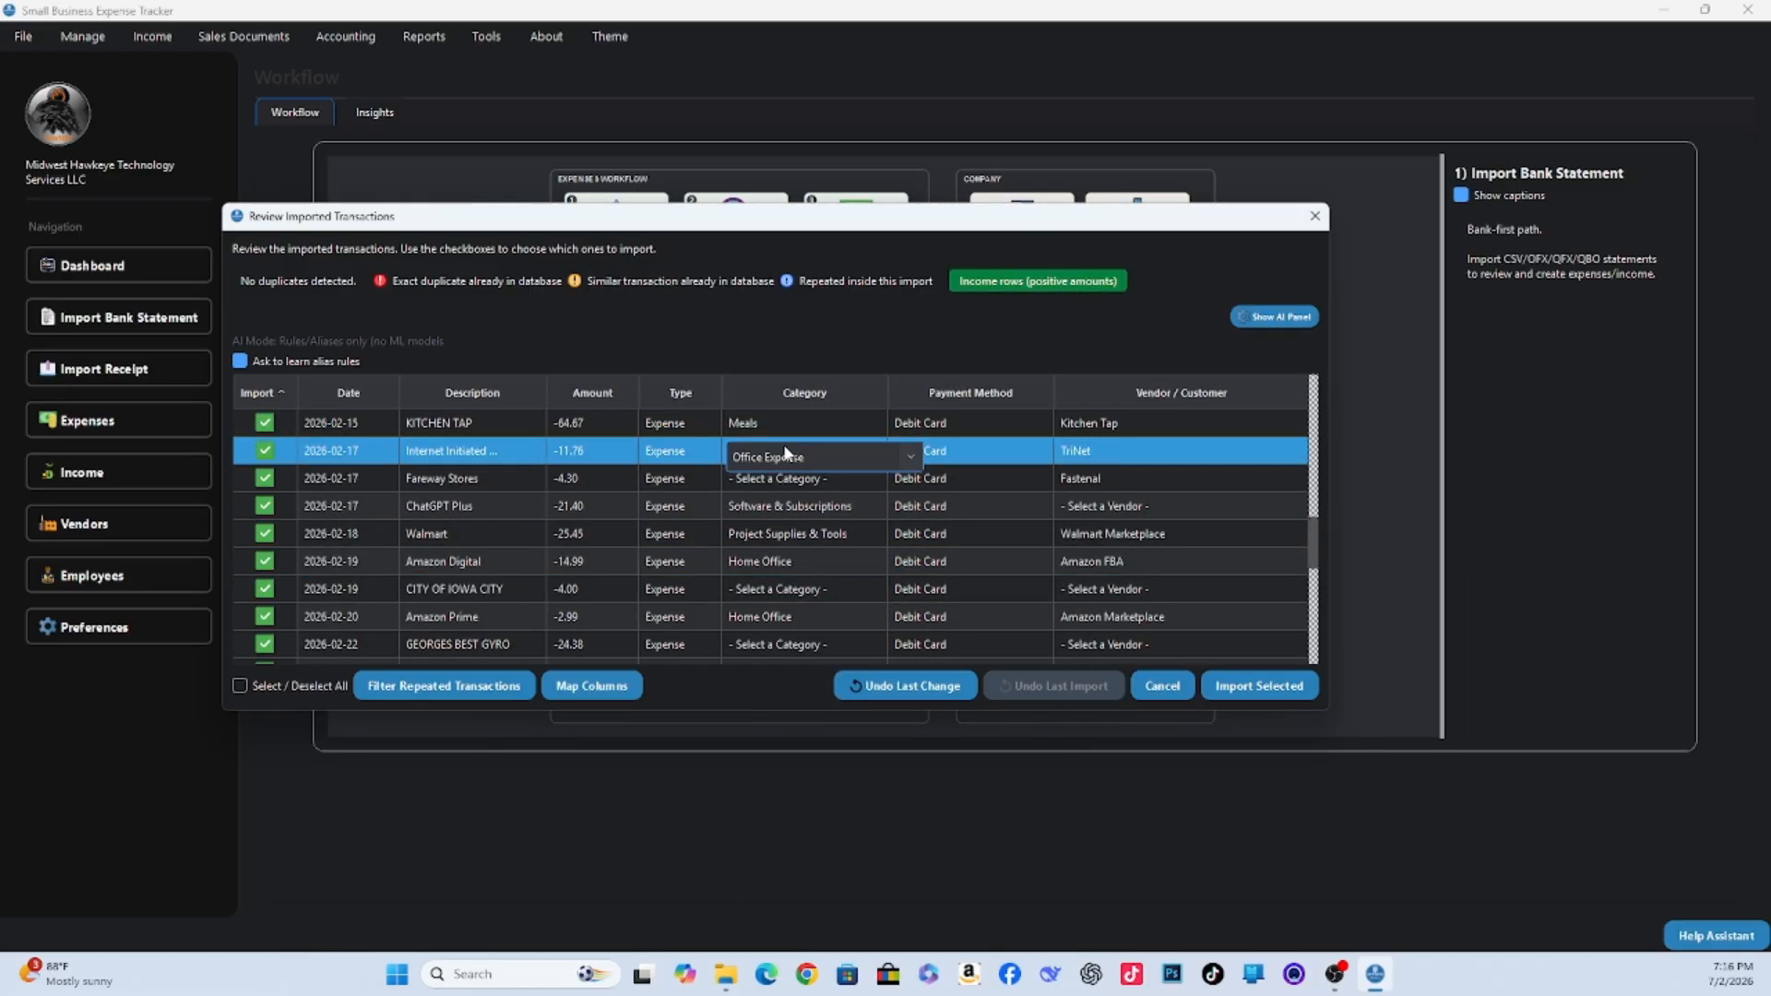
{"action": "left_click", "coordinate": [787, 456]}
{"action": "left_click", "coordinate": [266, 478]}
Set the CITY OF IOWA CITY transaction's category to Fuel & Transportation.
{"action": "left_click", "coordinate": [766, 593]}
{"action": "scroll", "coordinate": [766, 593], "scroll_direction": "down", "scroll_amount": 5}
{"action": "left_click", "coordinate": [946, 599]}
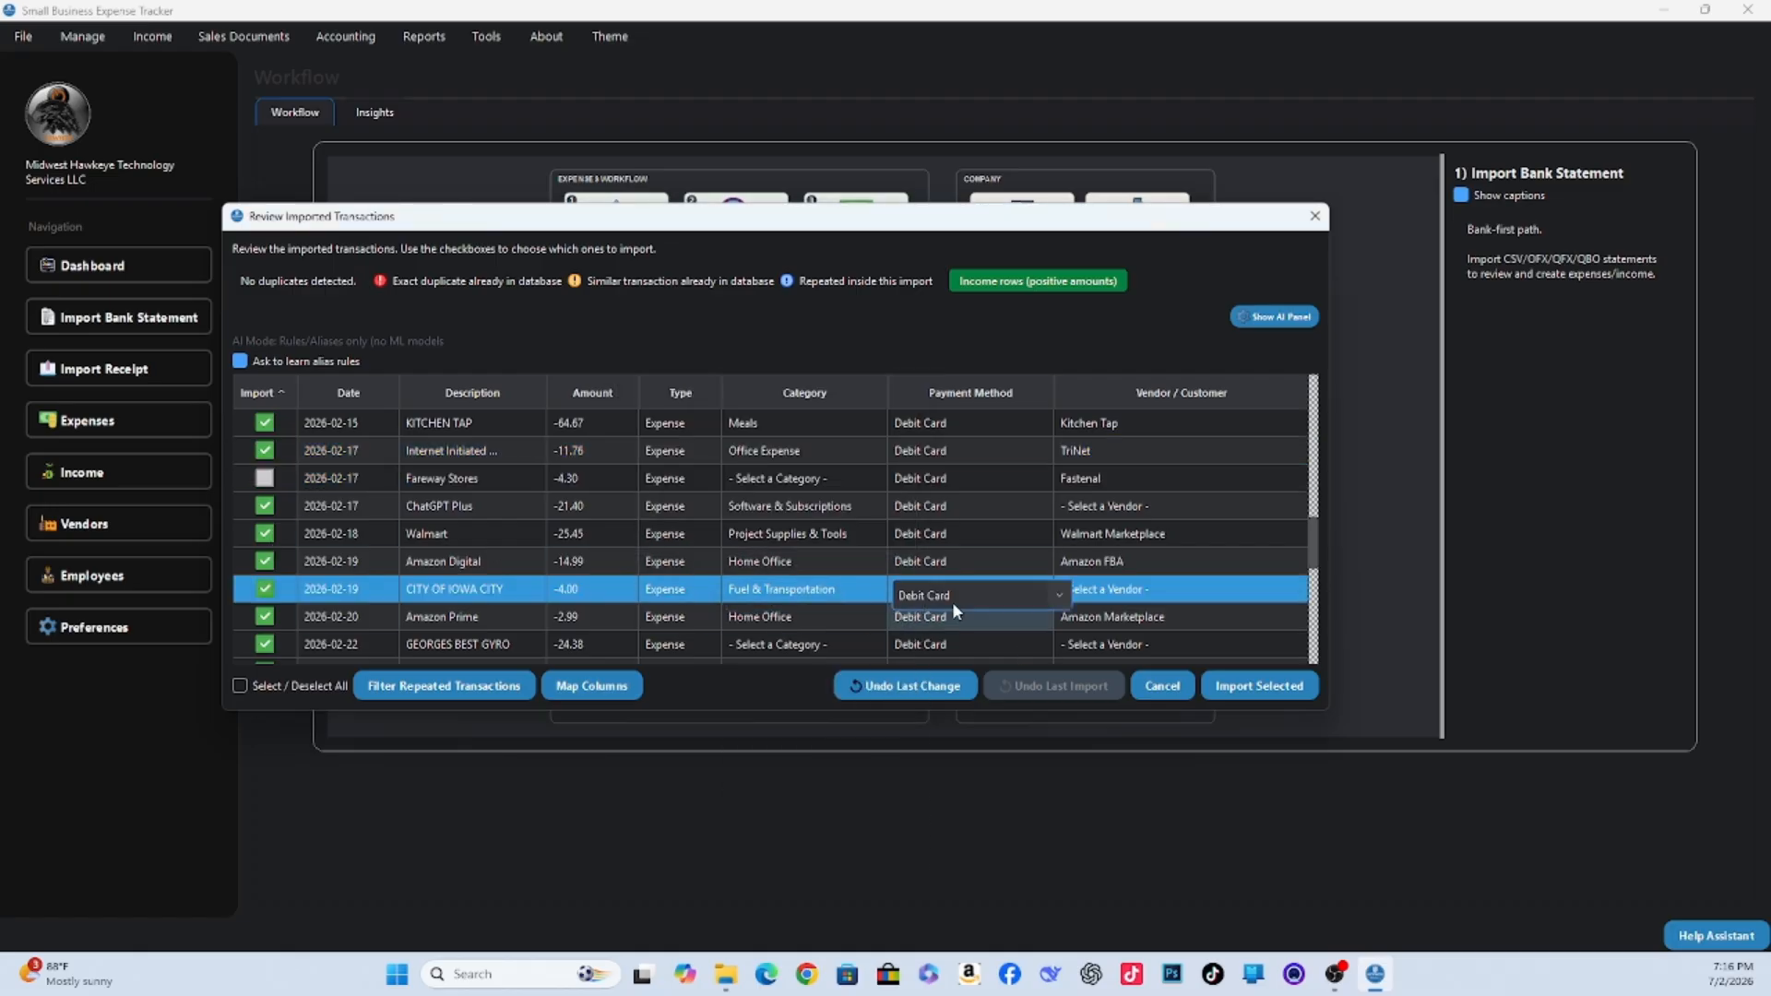
{"action": "left_click", "coordinate": [824, 594]}
{"action": "key", "text": "plus"}
{"action": "left_click", "coordinate": [919, 598]}
Create the vendor Iowa City Fee for the CITY OF IOWA CITY transaction and save its recognition rule.
{"action": "left_click", "coordinate": [1212, 593]}
{"action": "left_click", "coordinate": [1111, 612]}
{"action": "key", "text": "plus"}
{"action": "type", "text": "Iowa City Parking Fee"}
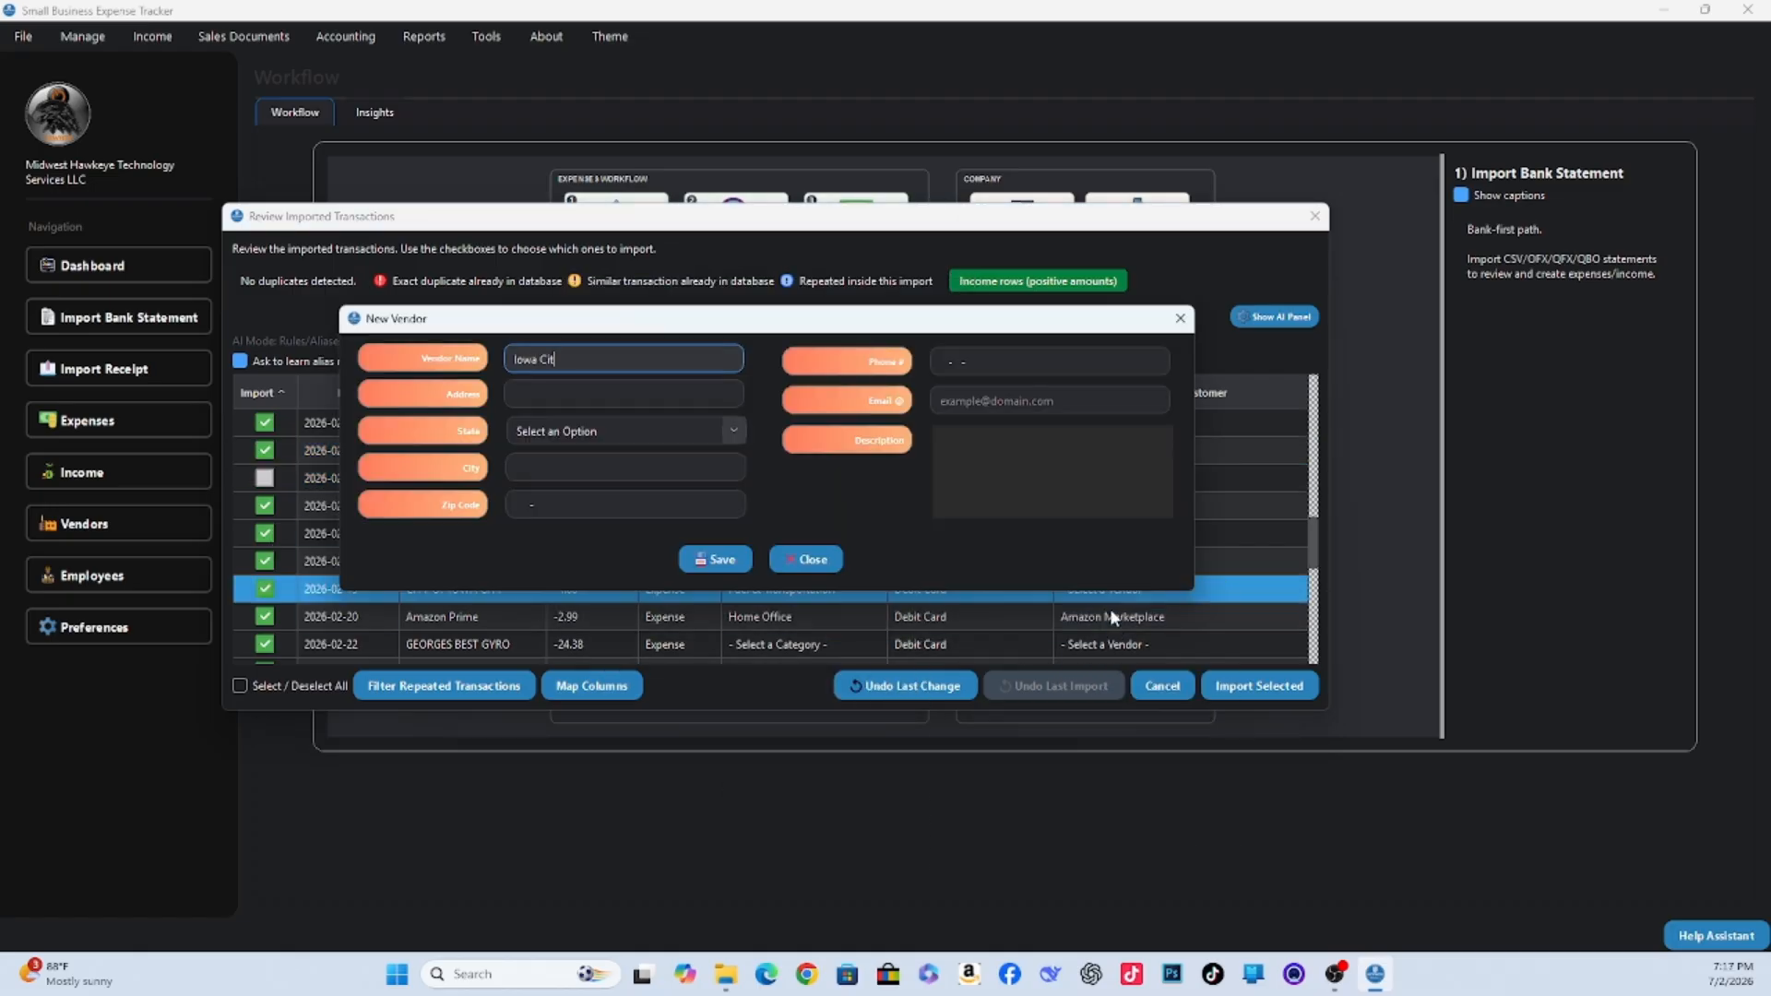
{"action": "key", "text": "BackSpace"}
{"action": "key", "text": "BackSpace"}
{"action": "key", "text": "BackSpace"}
{"action": "key", "text": "BackSpace"}
{"action": "key", "text": "BackSpace"}
{"action": "key", "text": "BackSpace"}
{"action": "key", "text": "BackSpace"}
{"action": "key", "text": "BackSpace"}
{"action": "key", "text": "BackSpace"}
{"action": "key", "text": "BackSpace"}
{"action": "key", "text": "BackSpace"}
{"action": "type", "text": "Fee"}
{"action": "left_click", "coordinate": [715, 561]}
{"action": "left_click", "coordinate": [848, 477]}
Exclude GEORGES BEST GYRO, the 400.00 income dated 2026-02-23, XOLO, JOES PLACE, the -32.53 transaction and the -4.83 Fareway Stores transaction.
{"action": "scroll", "coordinate": [1146, 608], "scroll_direction": "down", "scroll_amount": 1}
{"action": "left_click", "coordinate": [264, 562]}
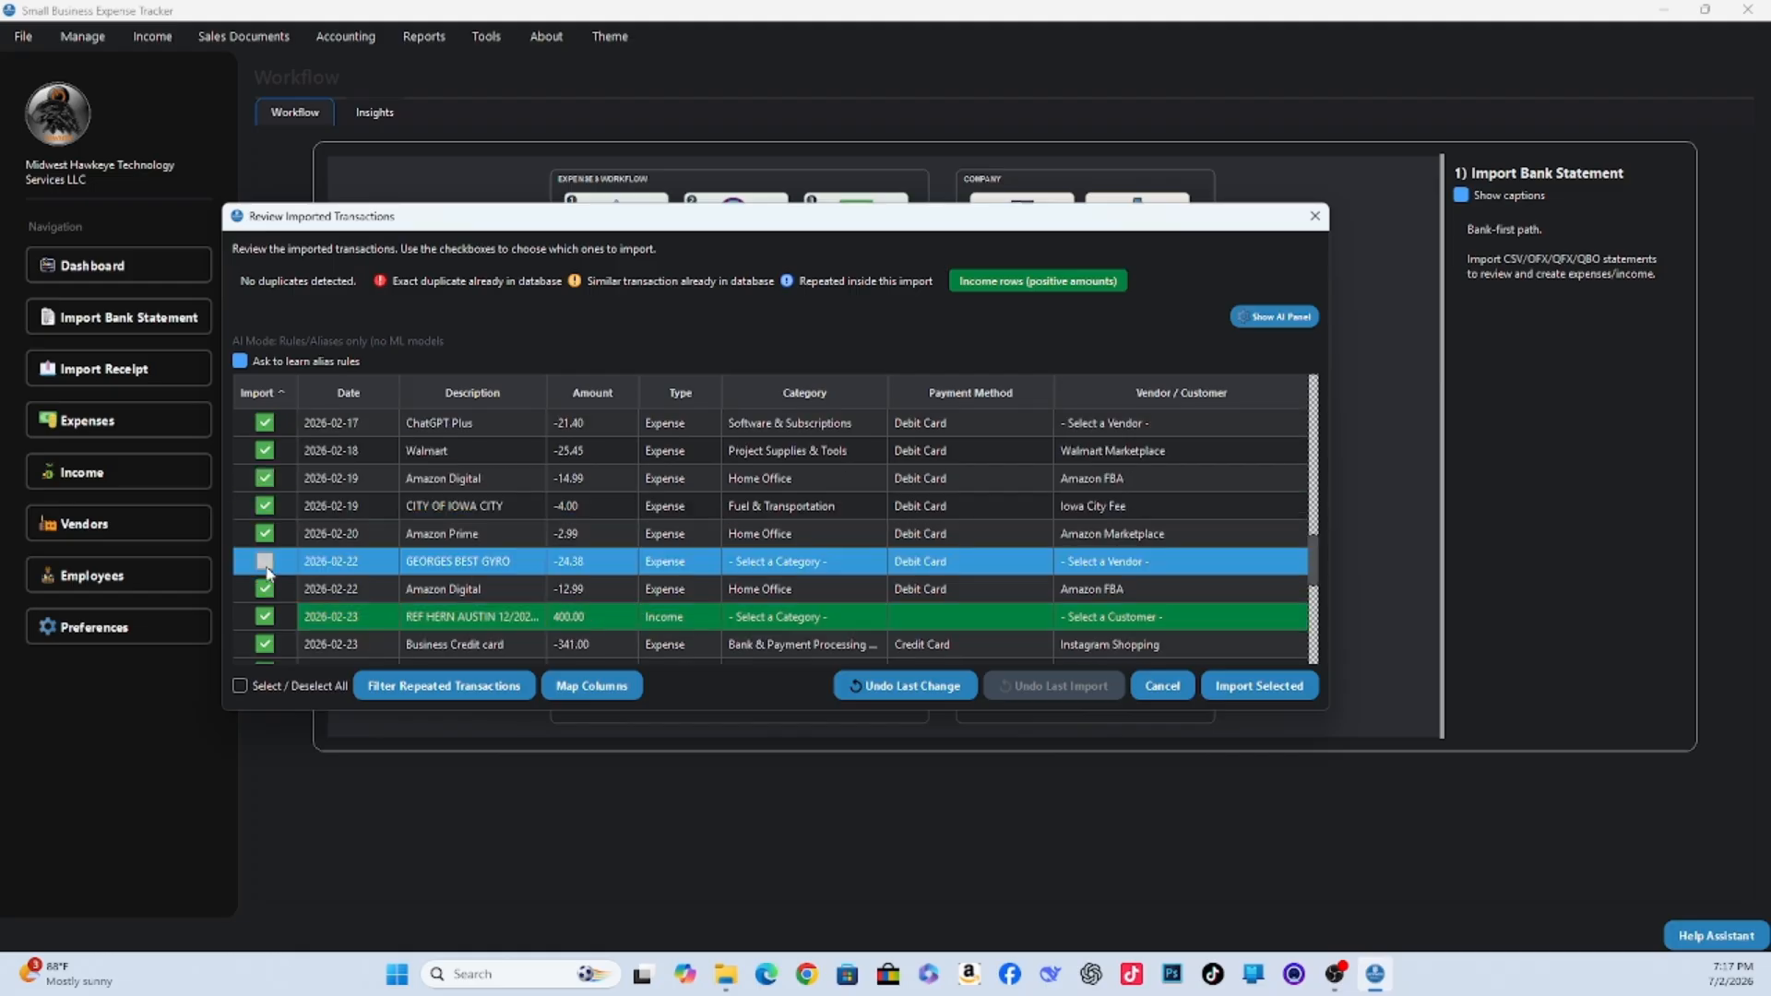
{"action": "scroll", "coordinate": [461, 544], "scroll_direction": "down", "scroll_amount": 1}
{"action": "left_click", "coordinate": [265, 534]}
{"action": "left_click", "coordinate": [265, 616]}
{"action": "scroll", "coordinate": [818, 491], "scroll_direction": "down", "scroll_amount": 2}
{"action": "left_click", "coordinate": [265, 479]}
{"action": "left_click", "coordinate": [264, 506]}
{"action": "left_click", "coordinate": [265, 533]}
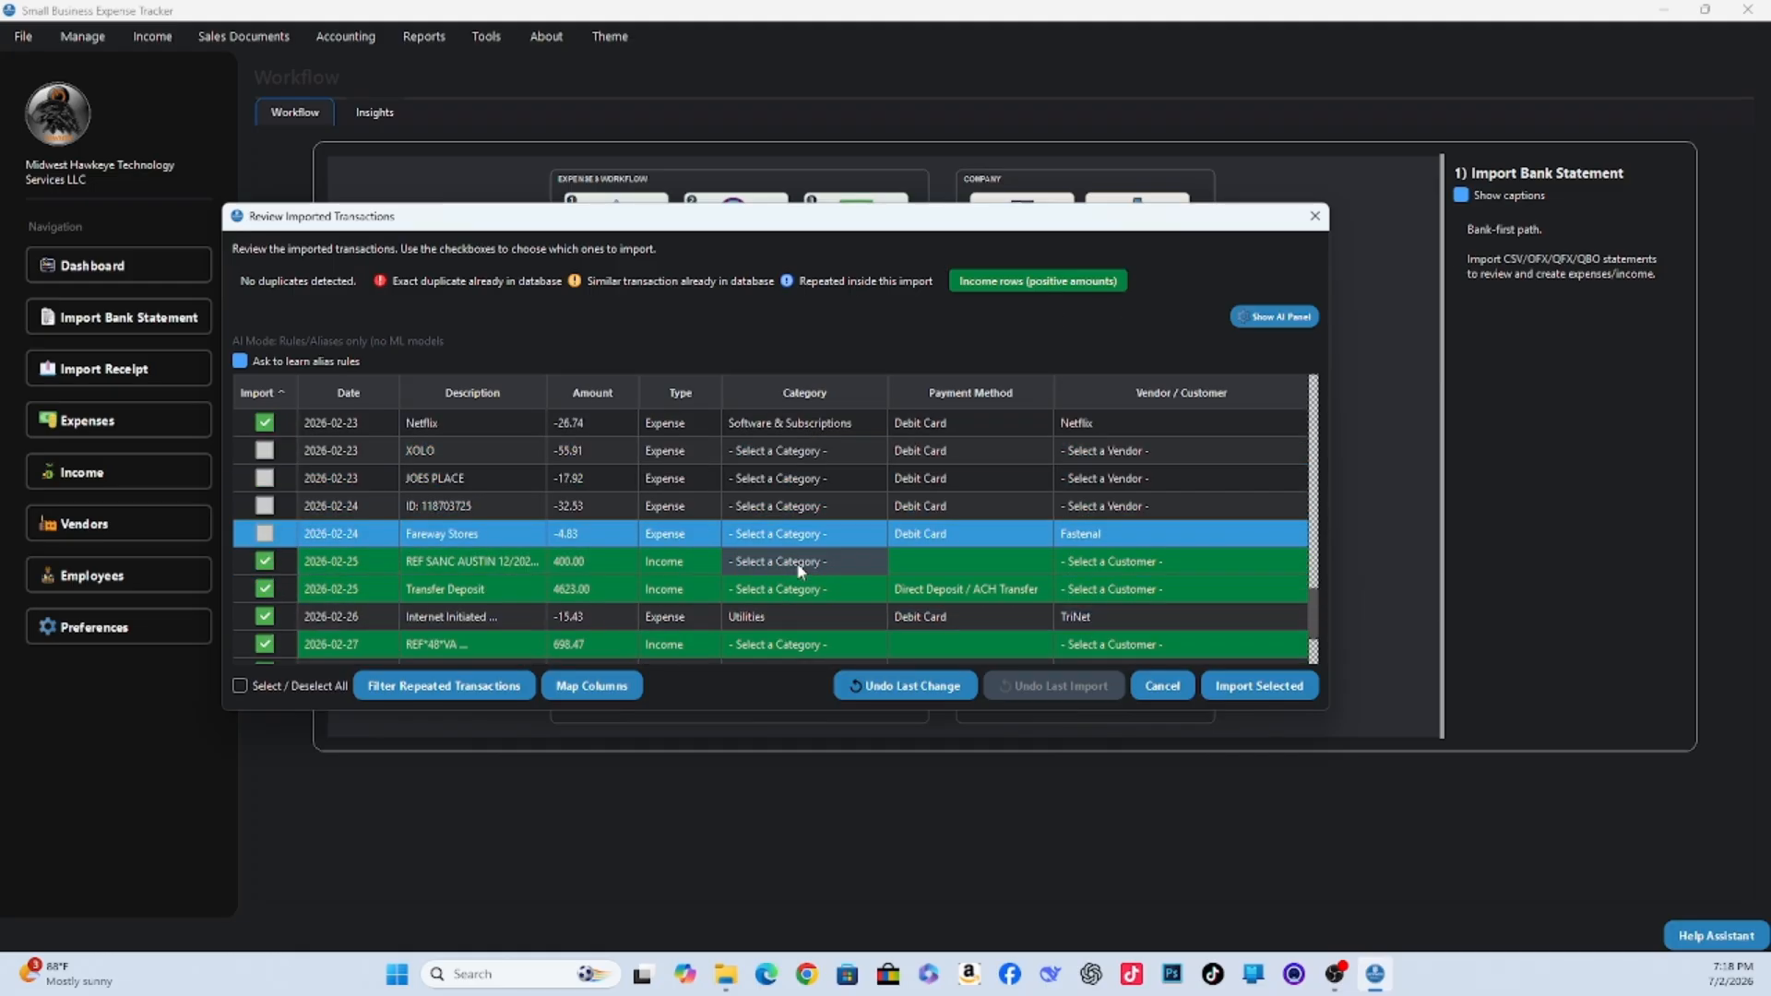
Exclude the 400.00 and 4623.00 income rows dated 2026-02-25 and the 698.47 income dated 2026-02-27.
{"action": "left_click", "coordinate": [824, 560]}
{"action": "left_click", "coordinate": [264, 564]}
{"action": "left_click", "coordinate": [263, 646]}
{"action": "scroll", "coordinate": [441, 644], "scroll_direction": "down", "scroll_amount": 1}
{"action": "left_click", "coordinate": [1105, 510]}
{"action": "left_click", "coordinate": [265, 506]}
Set the -15.43 Internet Initiated transaction's category to Office Expense and exclude the 702.09 and 450.00 transfer deposits.
{"action": "scroll", "coordinate": [276, 532], "scroll_direction": "down", "scroll_amount": 1}
{"action": "double_click", "coordinate": [798, 513]}
{"action": "left_click", "coordinate": [794, 541]}
{"action": "left_click", "coordinate": [878, 566]}
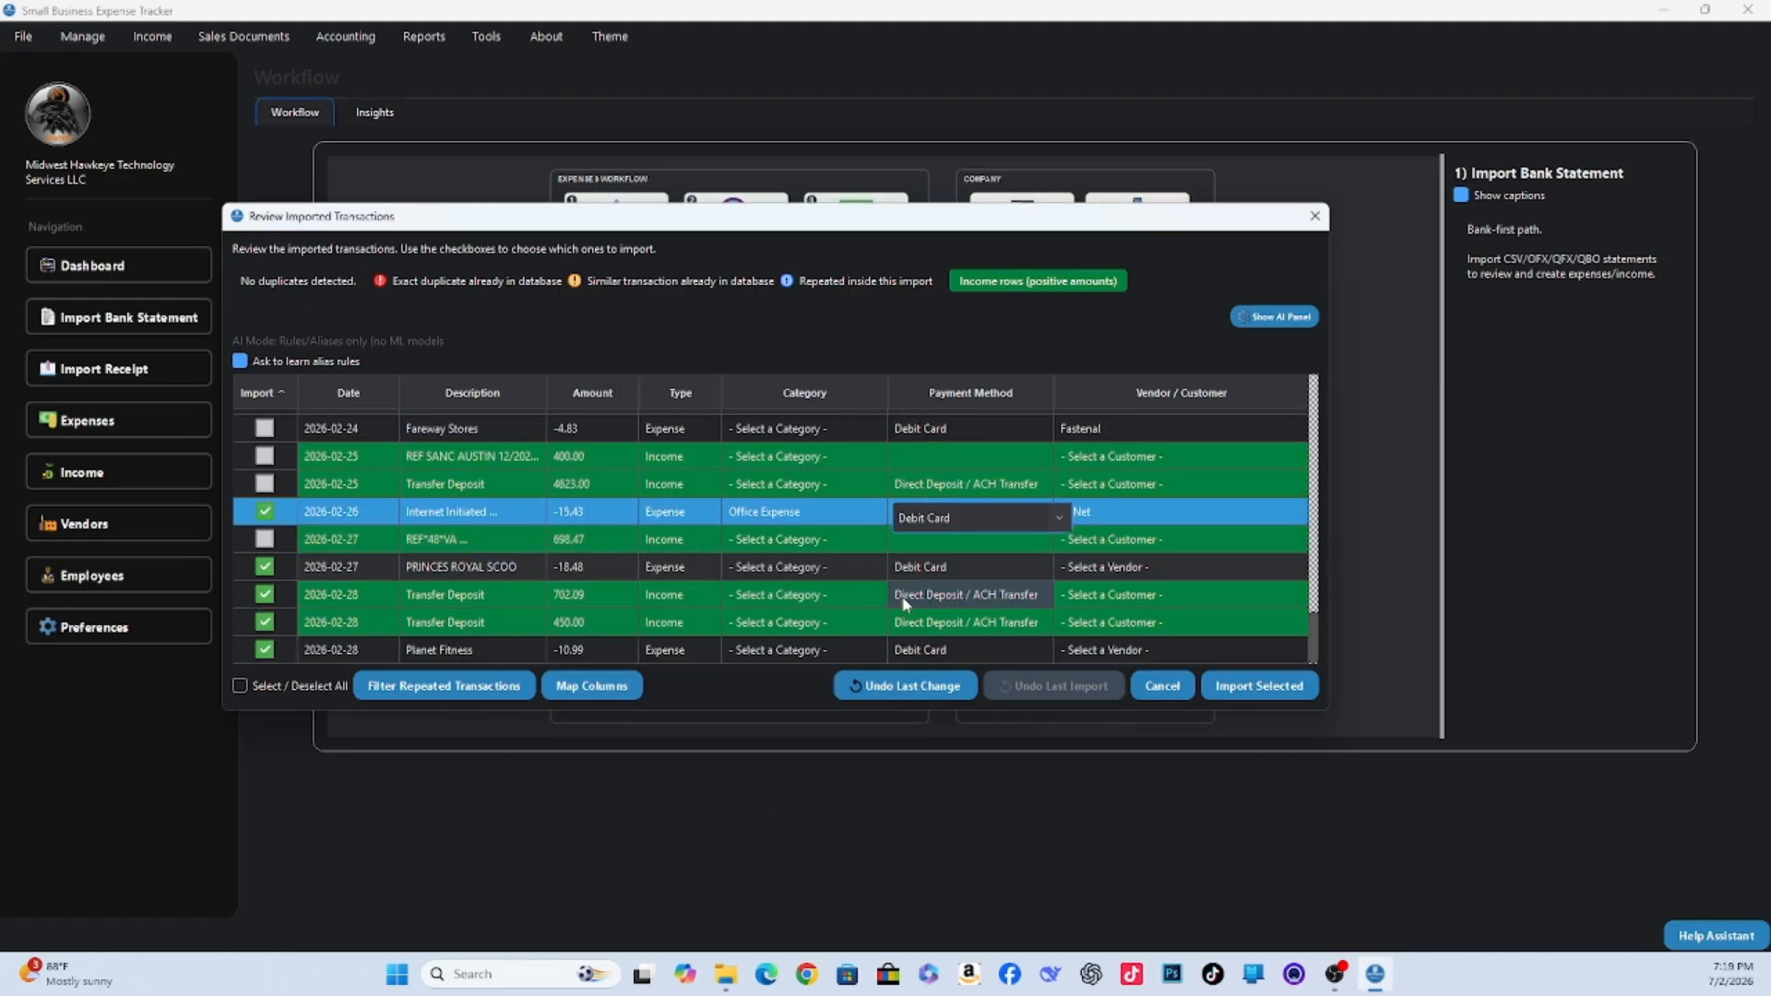
{"action": "left_click", "coordinate": [265, 594]}
{"action": "left_click", "coordinate": [269, 624]}
Set the Planet Fitness transaction's category to Other Expenses and create Planet Fitness as its vendor, saving the recognition rule.
{"action": "double_click", "coordinate": [757, 655]}
{"action": "left_click", "coordinate": [766, 686]}
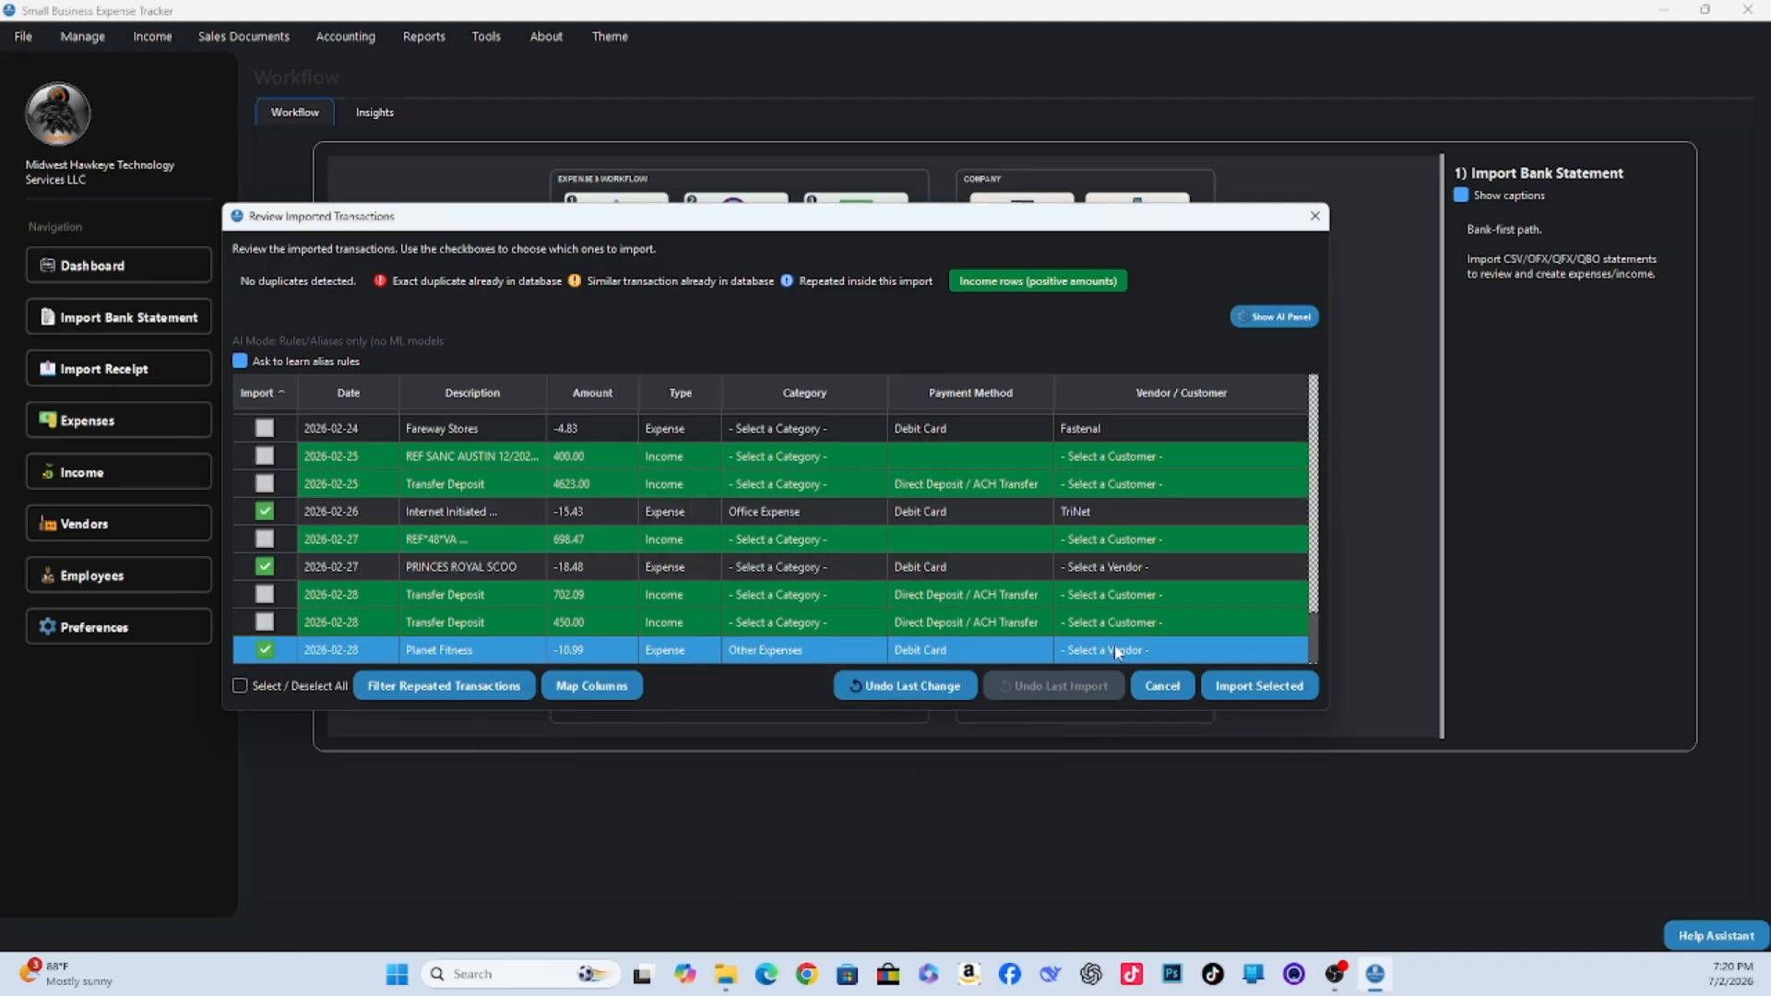
{"action": "double_click", "coordinate": [1110, 653]}
{"action": "left_click", "coordinate": [1107, 679]}
{"action": "type", "text": "Planet Fitness"}
{"action": "left_click", "coordinate": [716, 559]}
{"action": "left_click", "coordinate": [868, 482]}
Import the selected February transactions and close the transaction review.
{"action": "left_click", "coordinate": [1259, 685]}
{"action": "left_click", "coordinate": [969, 501]}
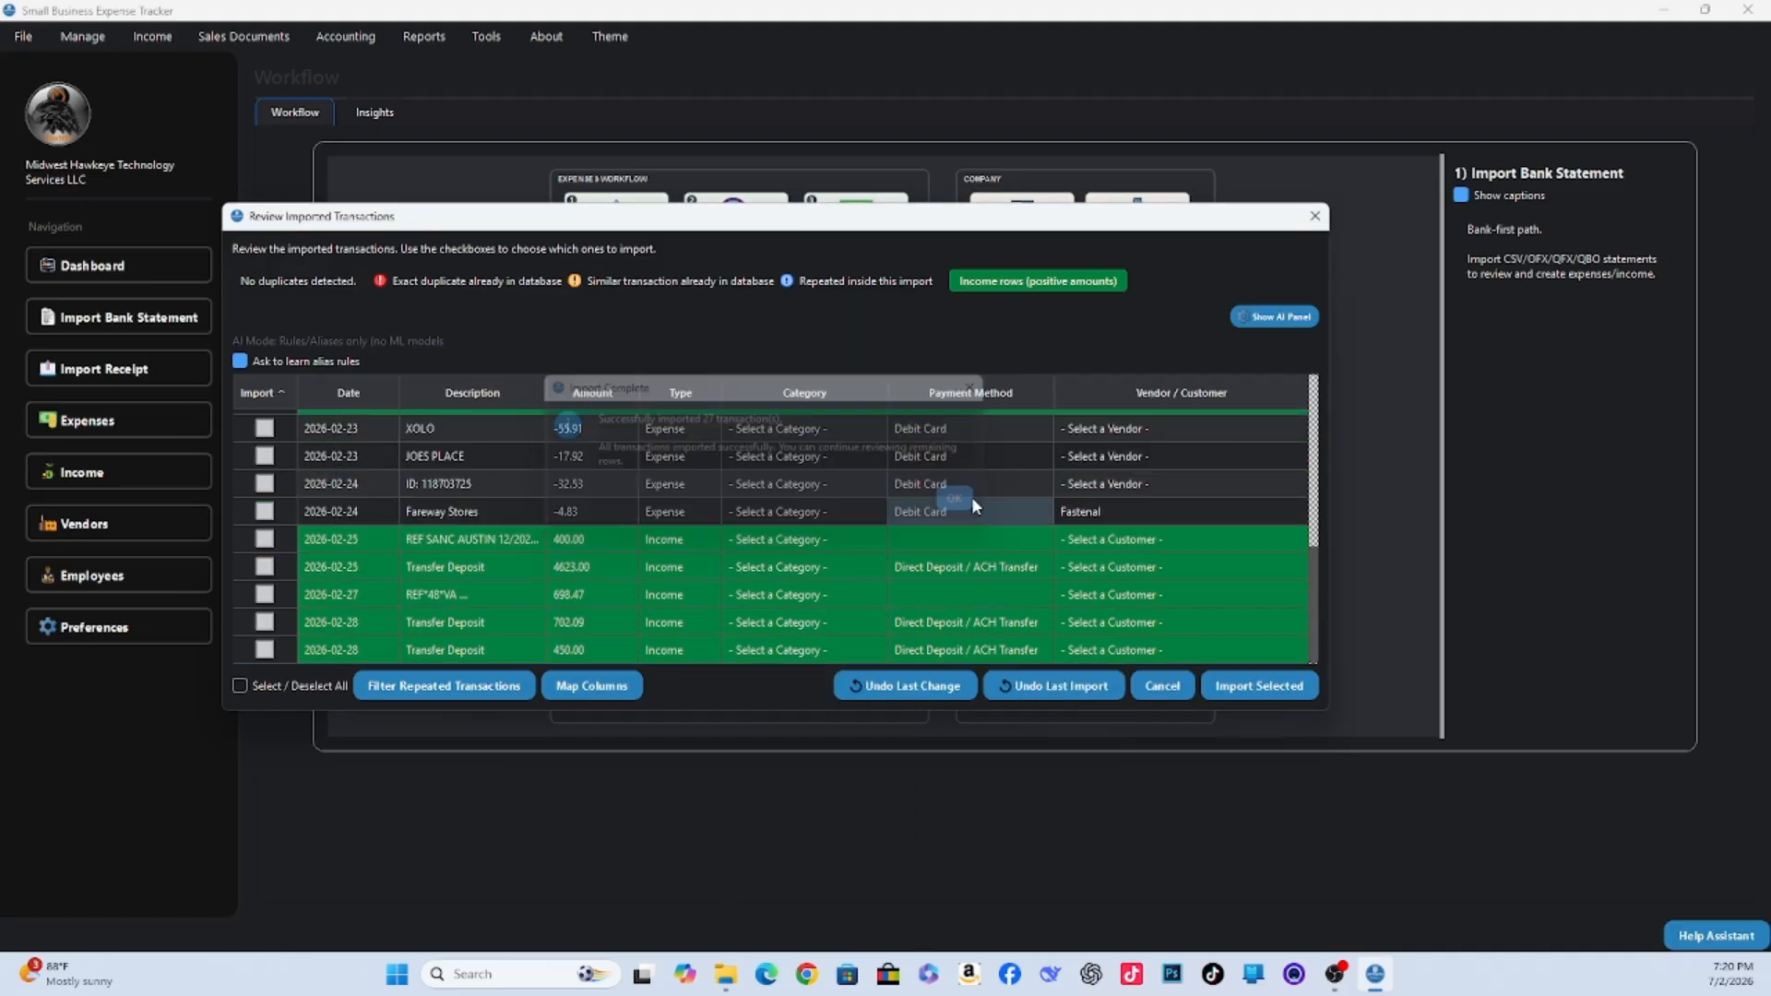
{"action": "scroll", "coordinate": [584, 586], "scroll_direction": "up", "scroll_amount": 5}
{"action": "left_click", "coordinate": [1314, 216]}
Choose the March 2026 bank statement file and load its transactions for review.
{"action": "left_click", "coordinate": [1042, 499]}
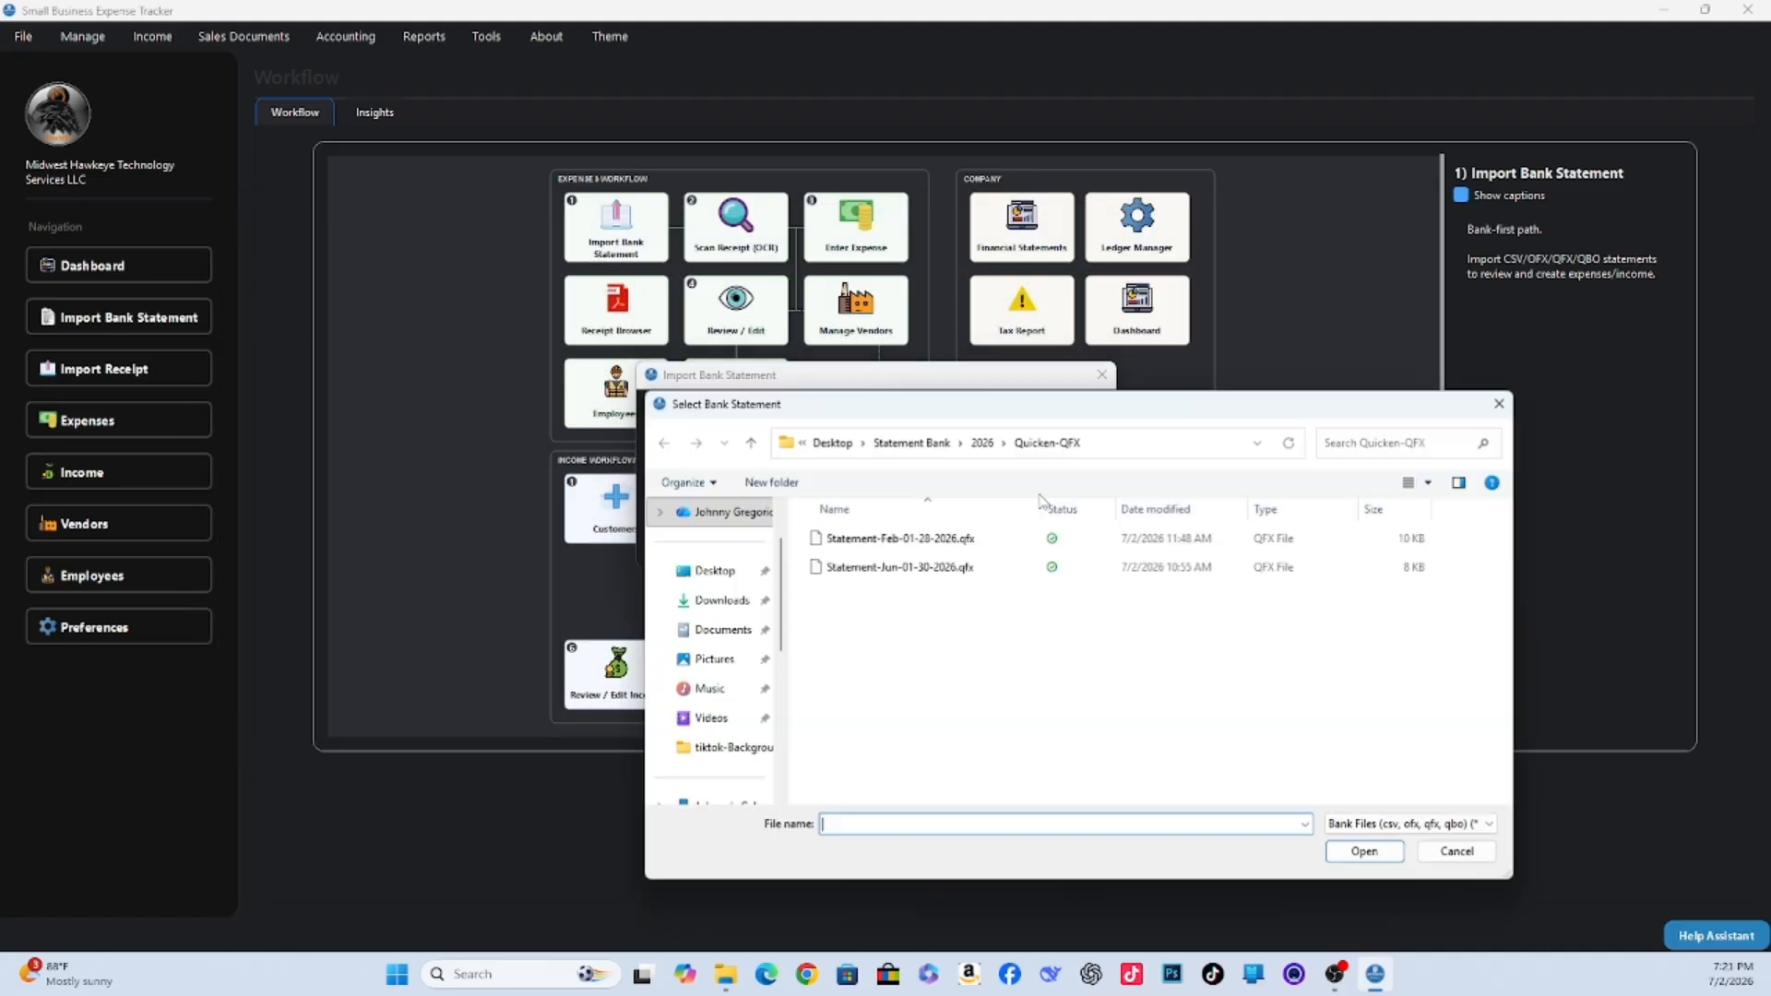
{"action": "double_click", "coordinate": [886, 539]}
{"action": "left_click", "coordinate": [1063, 541]}
{"action": "left_click", "coordinate": [1052, 504]}
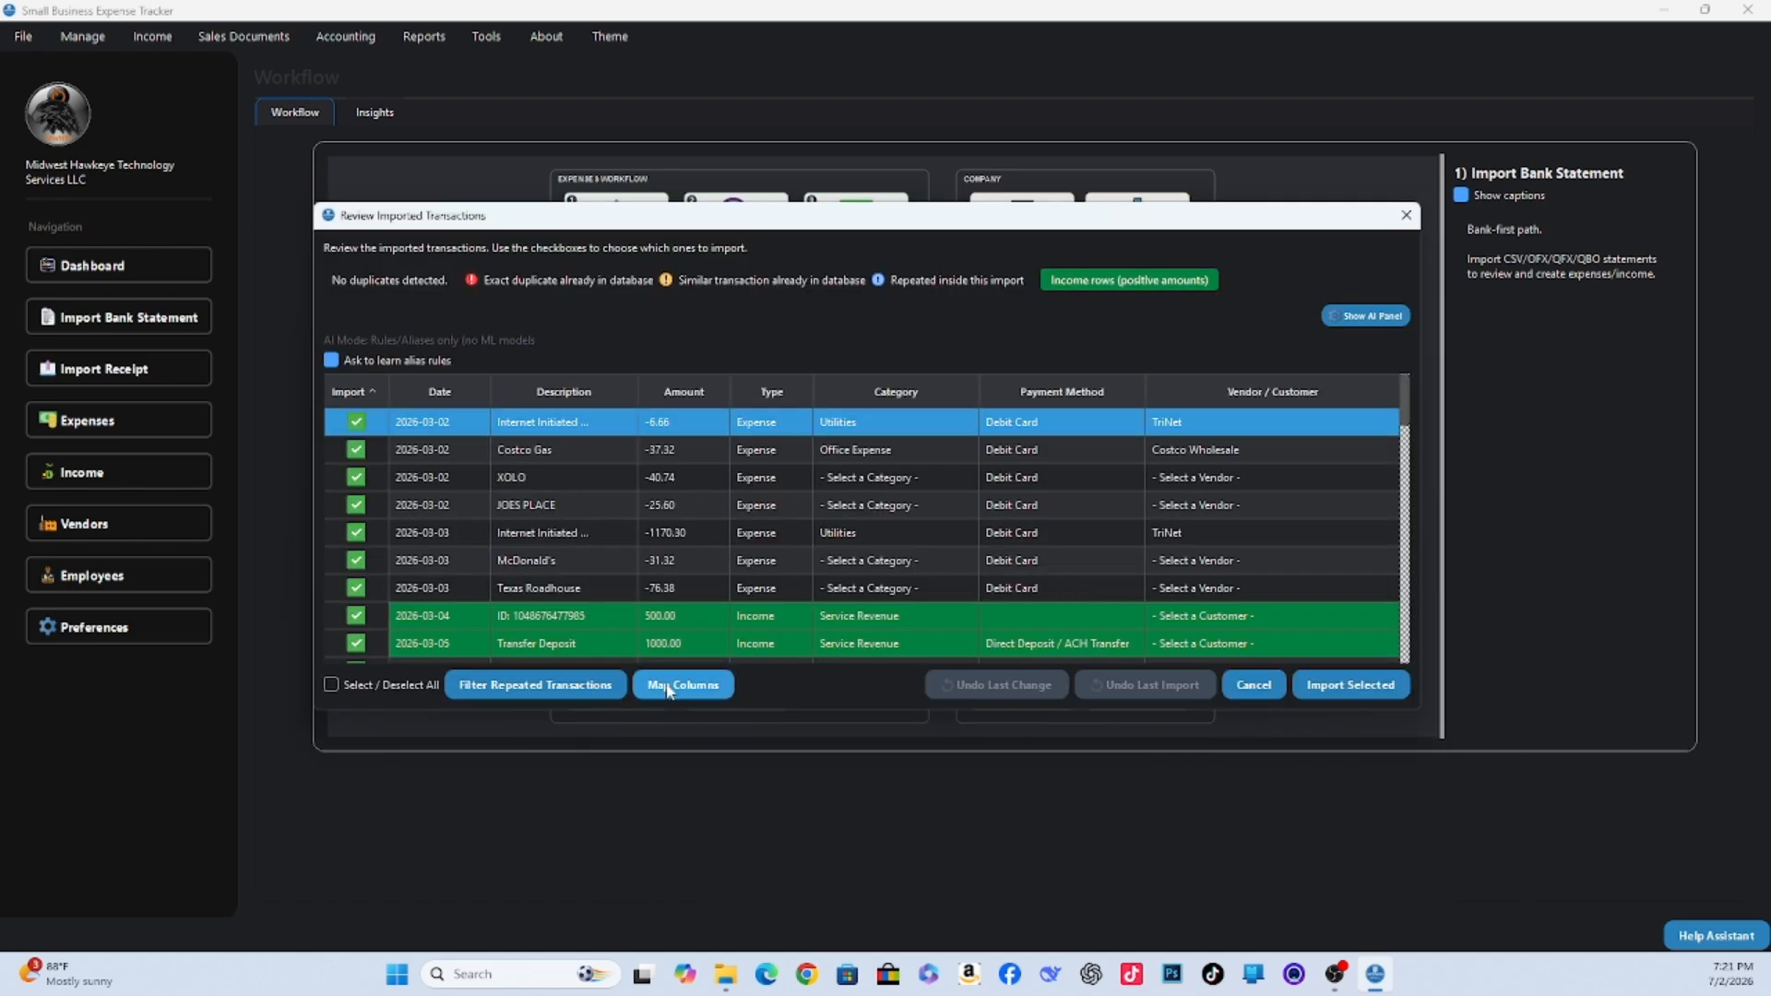
Change the category of the -6.66 Internet Initiated transaction, saving the alias rule, and exclude the -25.60 JOES PLACE transaction.
{"action": "double_click", "coordinate": [933, 423]}
{"action": "scroll", "coordinate": [927, 470], "scroll_direction": "up", "scroll_amount": 1}
{"action": "left_click", "coordinate": [885, 459]}
{"action": "left_click", "coordinate": [933, 529]}
{"action": "left_click", "coordinate": [356, 504]}
Set the -1170.30 Internet Initiated transaction's category to Office Expense and exclude the McDonald's and Texas Roadhouse transactions.
{"action": "scroll", "coordinate": [867, 488], "scroll_direction": "down", "scroll_amount": 1}
{"action": "double_click", "coordinate": [881, 452]}
{"action": "scroll", "coordinate": [871, 484], "scroll_direction": "up", "scroll_amount": 1}
{"action": "left_click", "coordinate": [867, 483]}
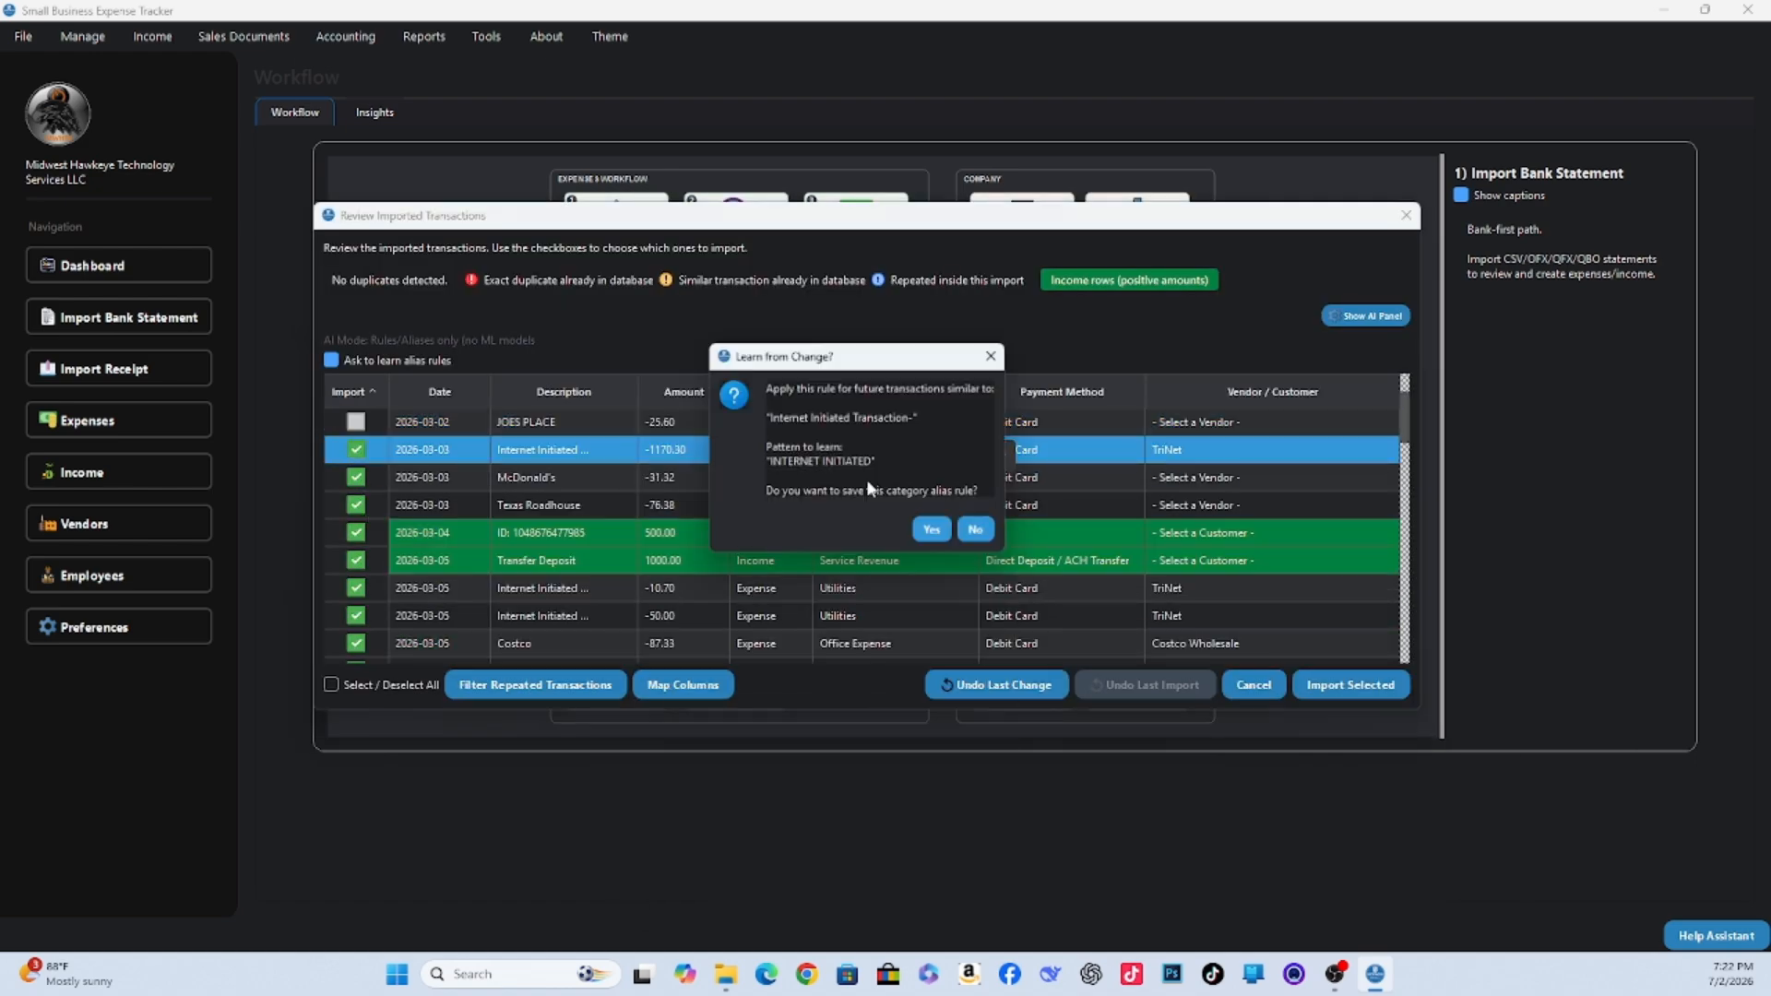
{"action": "left_click", "coordinate": [356, 477]}
{"action": "left_click", "coordinate": [356, 505]}
Create the customer J & E Entertainment with its street, city, state and ZIP code for the 500.00 income dated 2026-03-04.
{"action": "right_click", "coordinate": [1149, 525]}
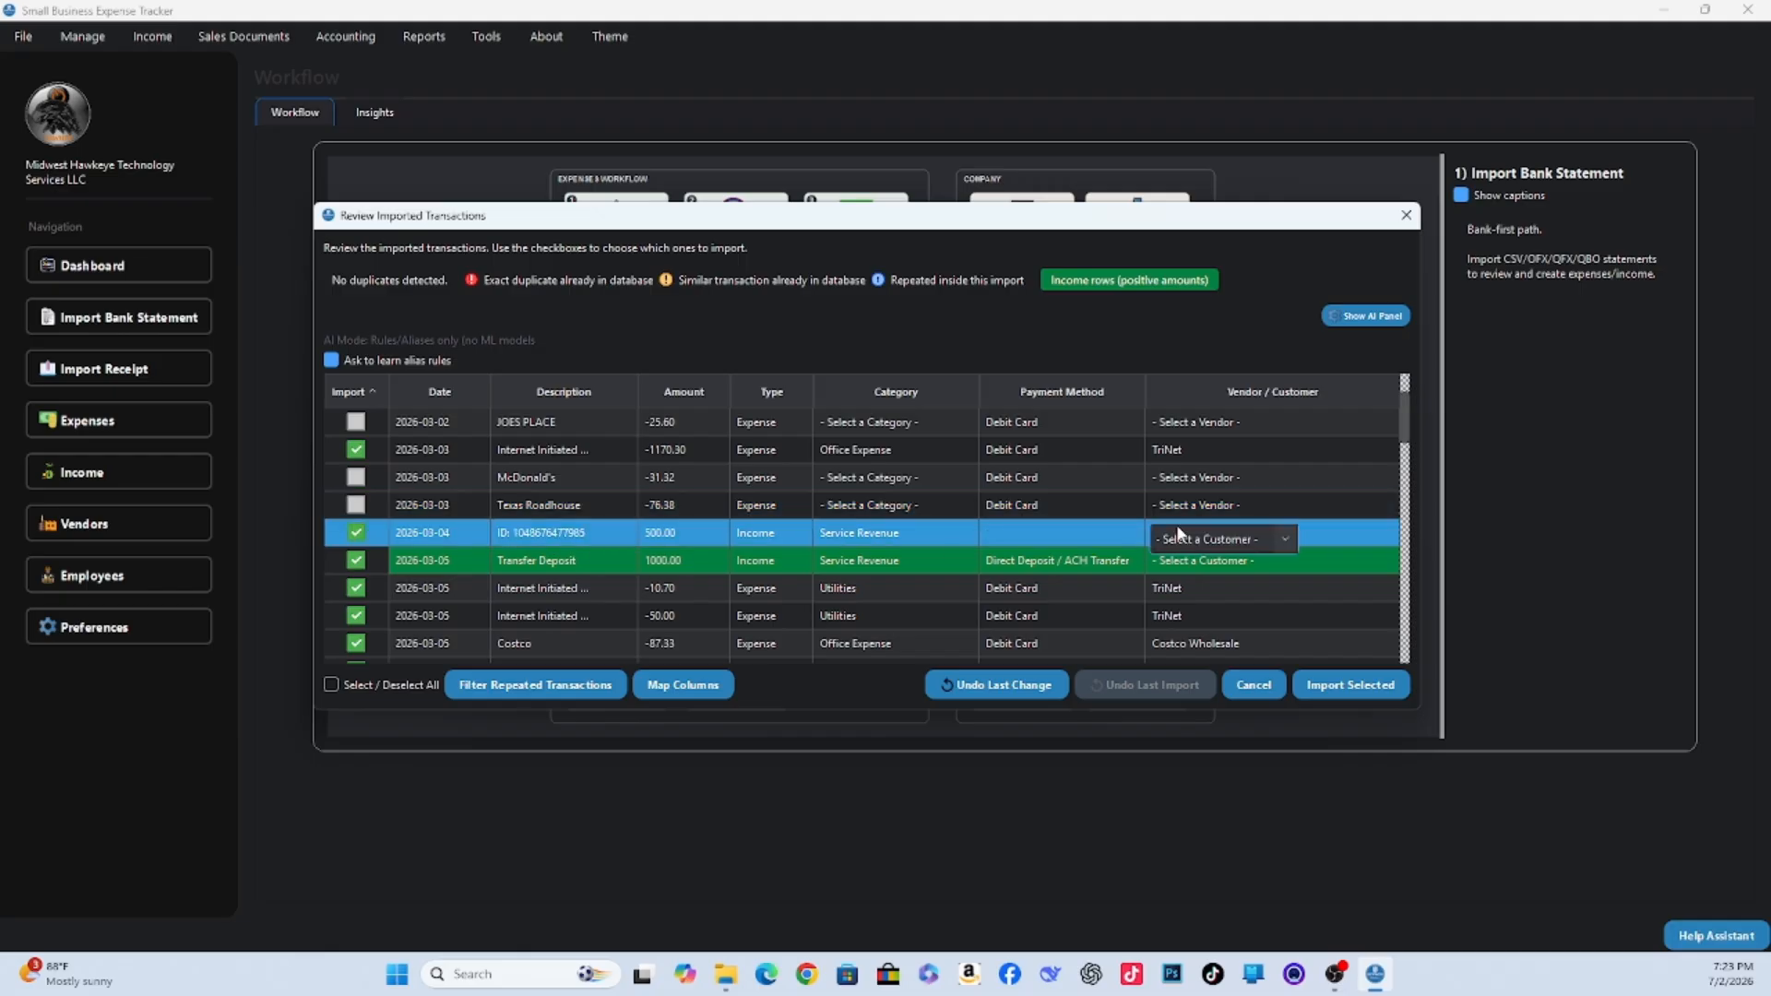
{"action": "left_click", "coordinate": [1179, 535]}
{"action": "type", "text": "J & E Entertainment"}
{"action": "left_click", "coordinate": [924, 659]}
{"action": "left_click", "coordinate": [885, 474]}
{"action": "type", "text": "Street"}
{"action": "left_click", "coordinate": [794, 458]}
{"action": "type", "text": "Iowa City"}
{"action": "key", "text": "Tab"}
{"action": "key", "text": "i"}
{"action": "key", "text": "i"}
{"action": "key", "text": "i"}
{"action": "key", "text": "i"}
{"action": "key", "text": "Tab"}
{"action": "type", "text": "52240"}
{"action": "left_click", "coordinate": [923, 659]}
Assign J & E Entertainment as the customer of the 1000.00 transfer deposit dated 2026-03-05.
{"action": "double_click", "coordinate": [1198, 562]}
{"action": "left_click", "coordinate": [1199, 567]}
{"action": "left_click", "coordinate": [1199, 623]}
Set the -10.70 Internet Initiated transaction's category to Office Expense and save the category alias rule.
{"action": "double_click", "coordinate": [880, 589]}
{"action": "left_click", "coordinate": [880, 646]}
{"action": "double_click", "coordinate": [880, 615]}
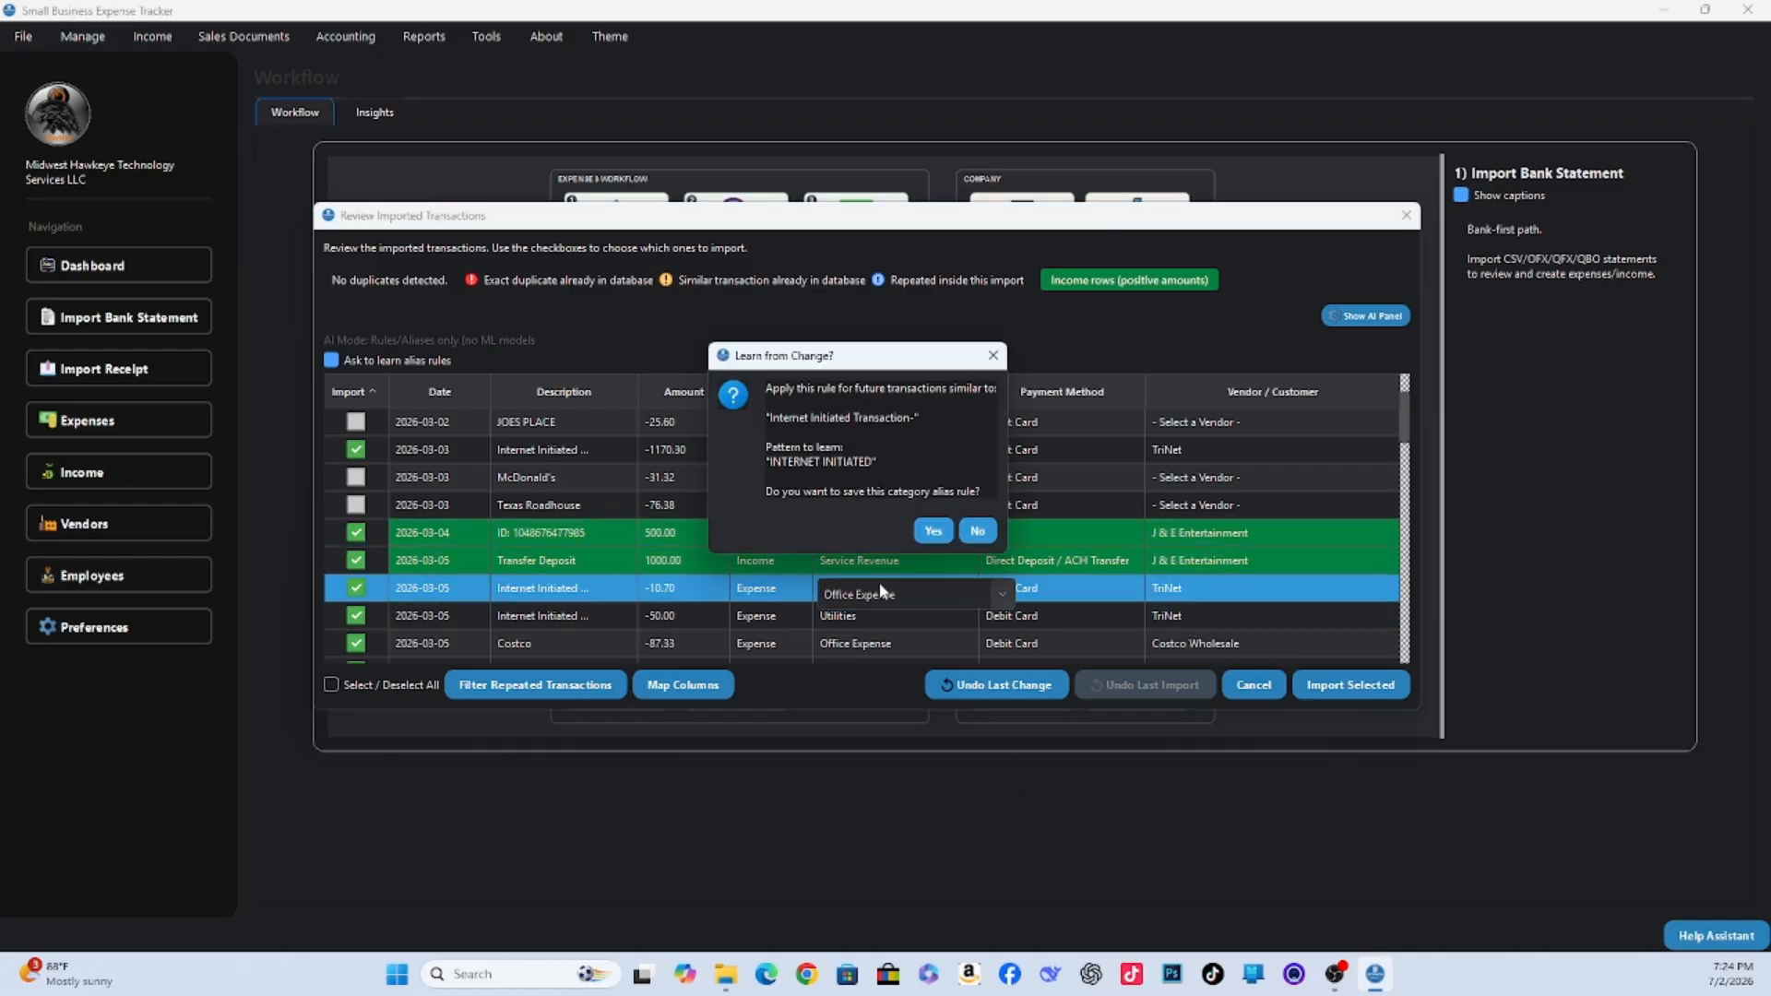
{"action": "left_click", "coordinate": [932, 532]}
Exclude the Kids clothes transaction and assign J & E Entertainment as the customer of the 95.00 ATM cash deposit.
{"action": "scroll", "coordinate": [396, 553], "scroll_direction": "down", "scroll_amount": 3}
{"action": "left_click", "coordinate": [356, 505]}
{"action": "double_click", "coordinate": [1215, 534]}
{"action": "left_click", "coordinate": [1215, 593]}
Exclude the GEORGES BEST GYRO, BRYANTSOFF6 and JOES PLACE transactions dated 2026-03-08.
{"action": "left_click", "coordinate": [356, 560]}
{"action": "left_click", "coordinate": [356, 587]}
{"action": "left_click", "coordinate": [356, 615]}
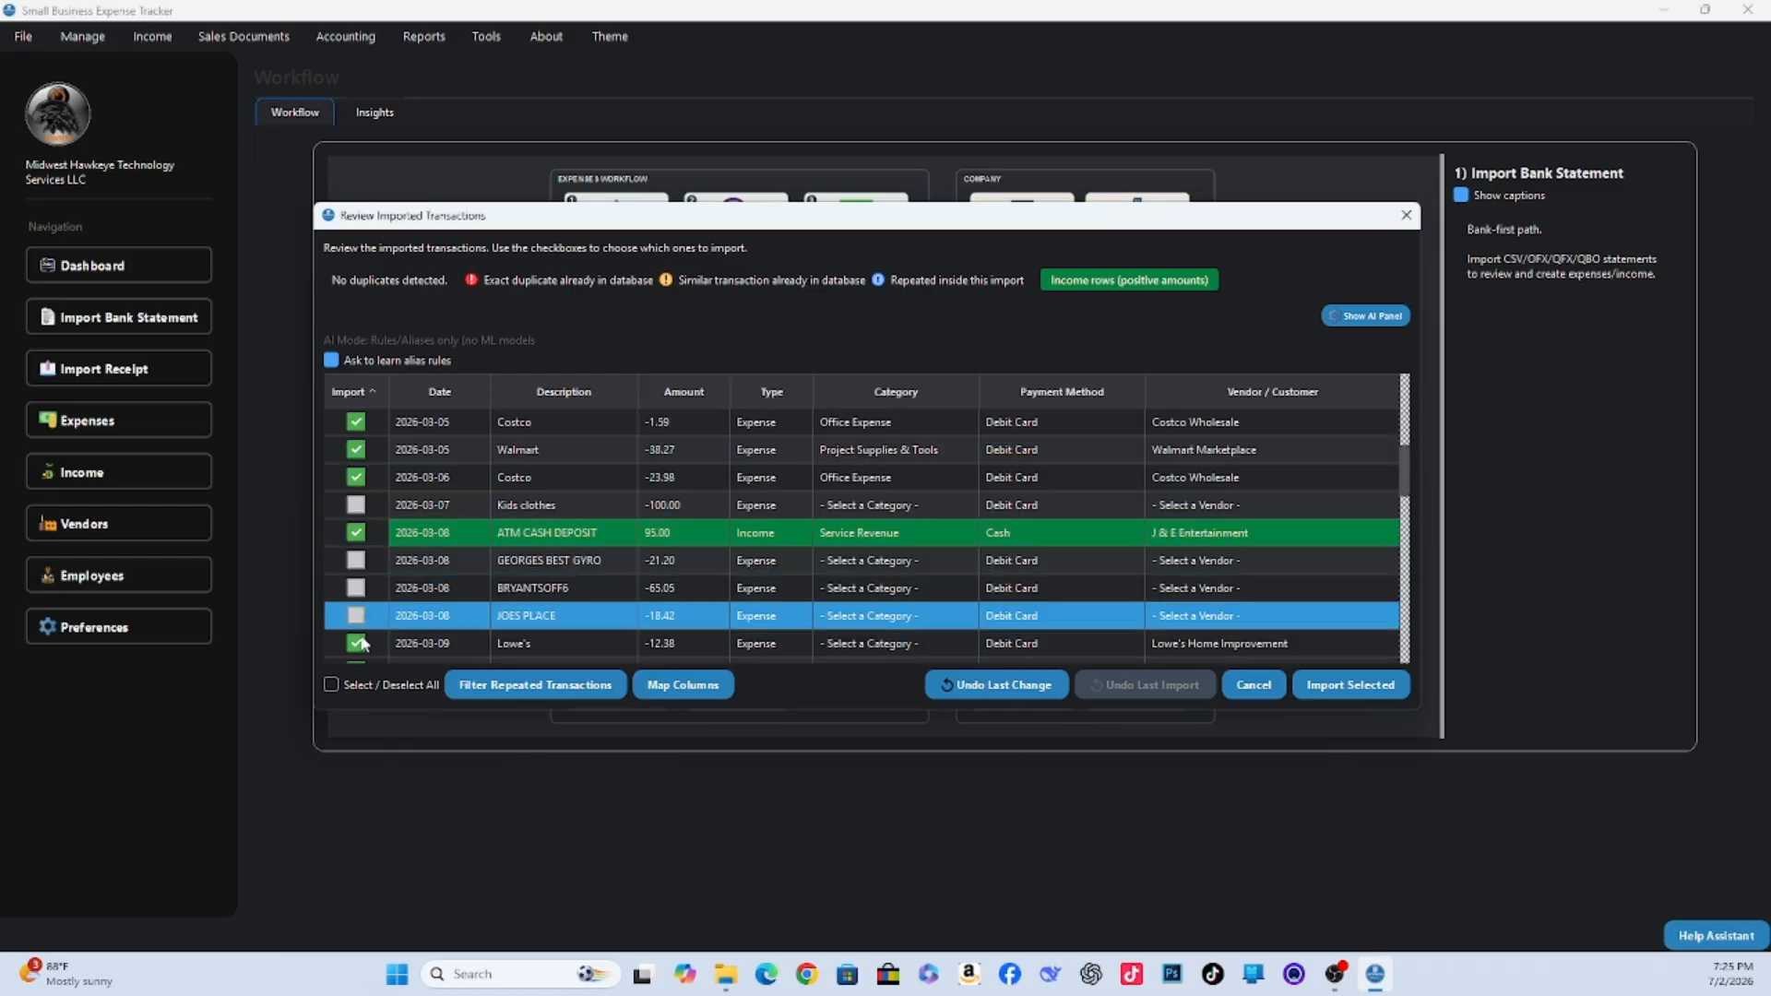
Choose a category for the next uncategorized expense following the 2026-03-08 transactions.
{"action": "scroll", "coordinate": [356, 627], "scroll_direction": "down", "scroll_amount": 1}
{"action": "double_click", "coordinate": [836, 592]}
{"action": "left_click", "coordinate": [857, 646]}
Exclude the unwanted transactions up to 2026-03-20, including the -40.39 XOLO transaction.
{"action": "left_click", "coordinate": [356, 615]}
{"action": "scroll", "coordinate": [360, 599], "scroll_direction": "down", "scroll_amount": 1}
{"action": "left_click", "coordinate": [356, 587]}
{"action": "scroll", "coordinate": [360, 590], "scroll_direction": "down", "scroll_amount": 1}
{"action": "left_click", "coordinate": [356, 560]}
{"action": "scroll", "coordinate": [461, 576], "scroll_direction": "down", "scroll_amount": 1}
{"action": "left_click", "coordinate": [356, 532]}
{"action": "left_click", "coordinate": [356, 587]}
Exclude the -32.53 and ESTELAS FRESH MEX transactions dated 2026-03-24 and the remaining unwanted late-March transactions.
{"action": "scroll", "coordinate": [391, 590], "scroll_direction": "down", "scroll_amount": 2}
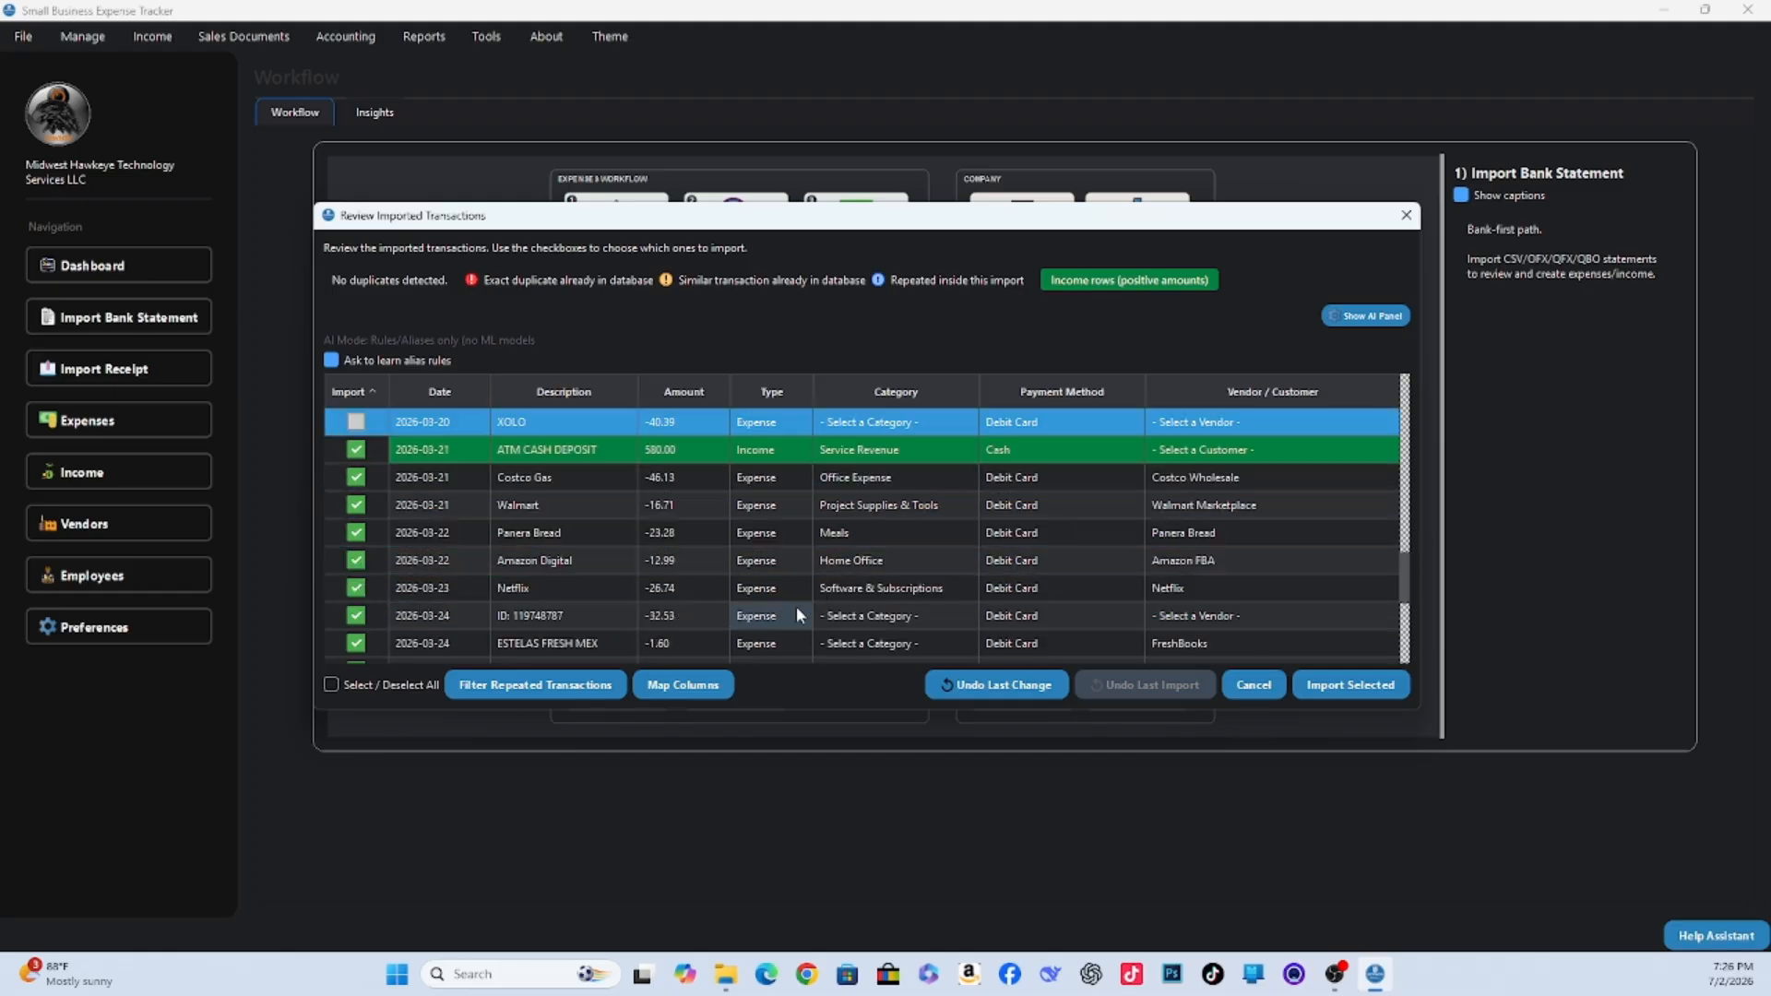
{"action": "left_click", "coordinate": [356, 615]}
{"action": "scroll", "coordinate": [461, 576], "scroll_direction": "down", "scroll_amount": 1}
{"action": "left_click", "coordinate": [356, 587]}
{"action": "left_click", "coordinate": [356, 615]}
{"action": "left_click", "coordinate": [356, 560]}
{"action": "scroll", "coordinate": [391, 614], "scroll_direction": "down", "scroll_amount": 1}
{"action": "left_click", "coordinate": [356, 588]}
{"action": "left_click", "coordinate": [356, 615]}
{"action": "scroll", "coordinate": [356, 608], "scroll_direction": "down", "scroll_amount": 2}
{"action": "left_click", "coordinate": [356, 539]}
{"action": "left_click", "coordinate": [356, 565]}
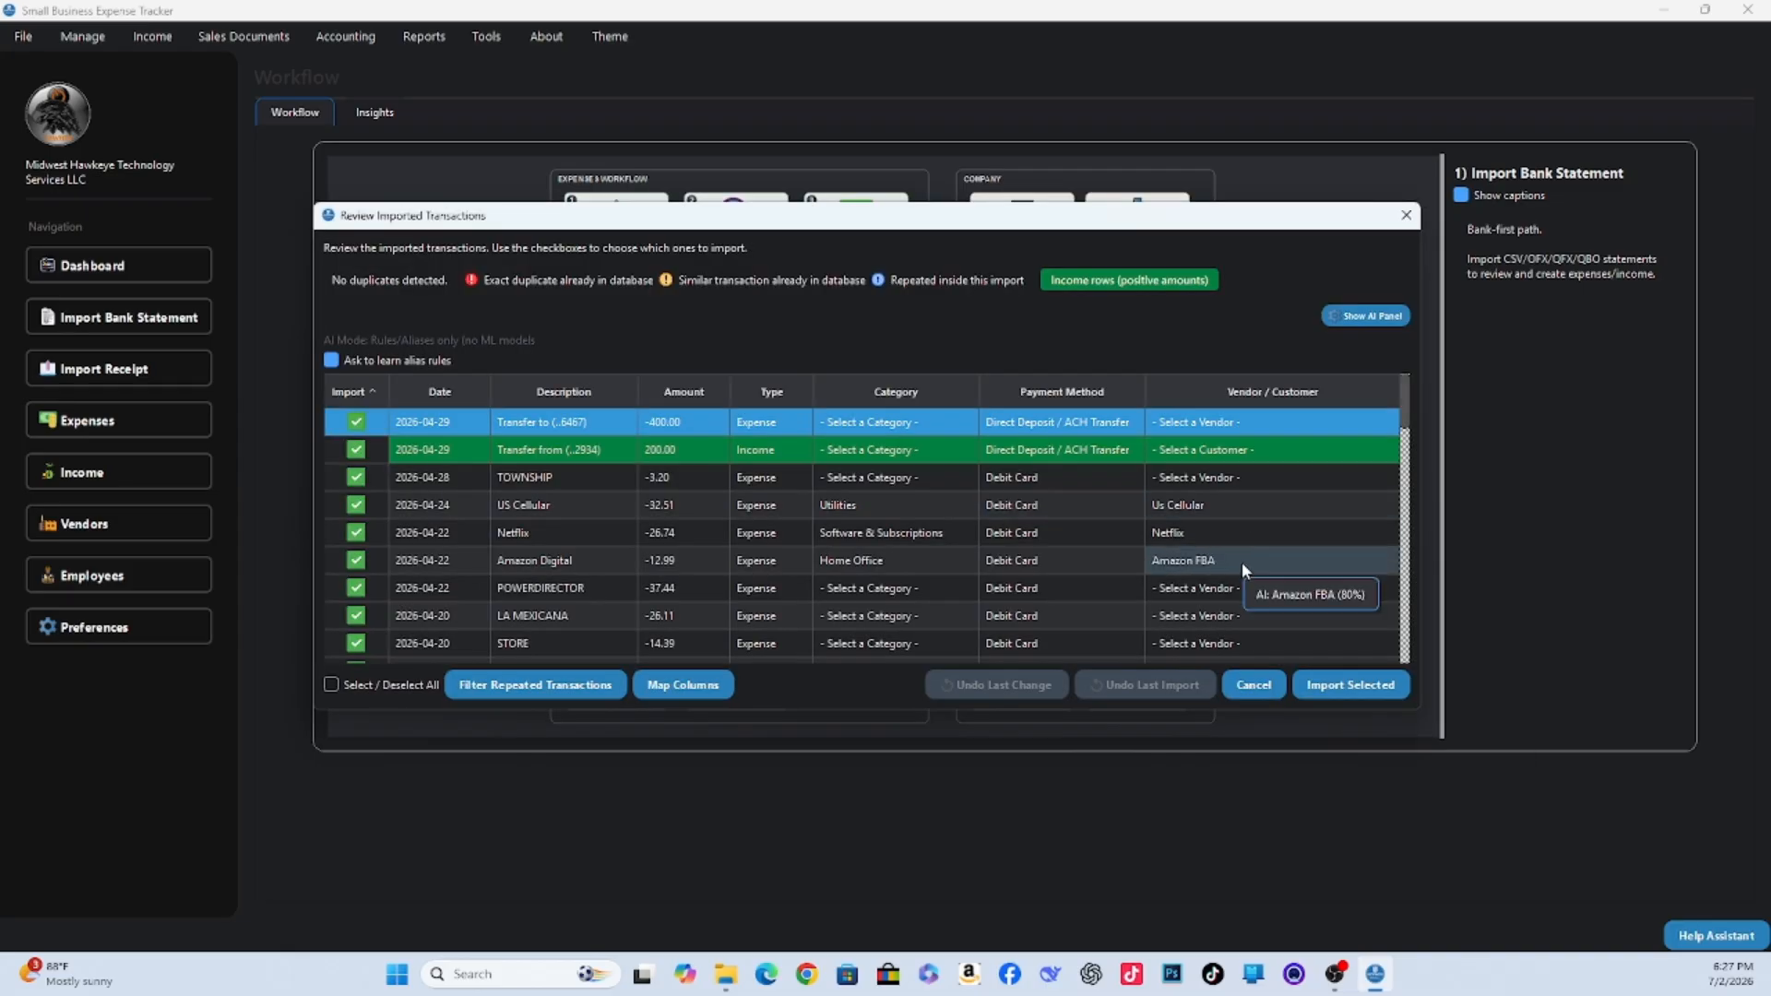
Exclude the -400.00 and 200.00 transfers dated 2026-04-29 and the TOWNSHIP transaction from the April import.
{"action": "left_click", "coordinate": [356, 423]}
{"action": "left_click", "coordinate": [356, 450]}
{"action": "left_click", "coordinate": [356, 478]}
Set the POWERDIRECTOR transaction's category to Software & Subscriptions.
{"action": "scroll", "coordinate": [827, 541], "scroll_direction": "down", "scroll_amount": 1}
{"action": "double_click", "coordinate": [899, 511]}
{"action": "left_click", "coordinate": [886, 526]}
{"action": "left_click", "coordinate": [969, 527]}
Create the vendor Power Director for the POWERDIRECTOR transaction and save its recognition rule.
{"action": "double_click", "coordinate": [1201, 513]}
{"action": "left_click", "coordinate": [1202, 513]}
{"action": "left_click", "coordinate": [1202, 507]}
{"action": "type", "text": "Power Dire"}
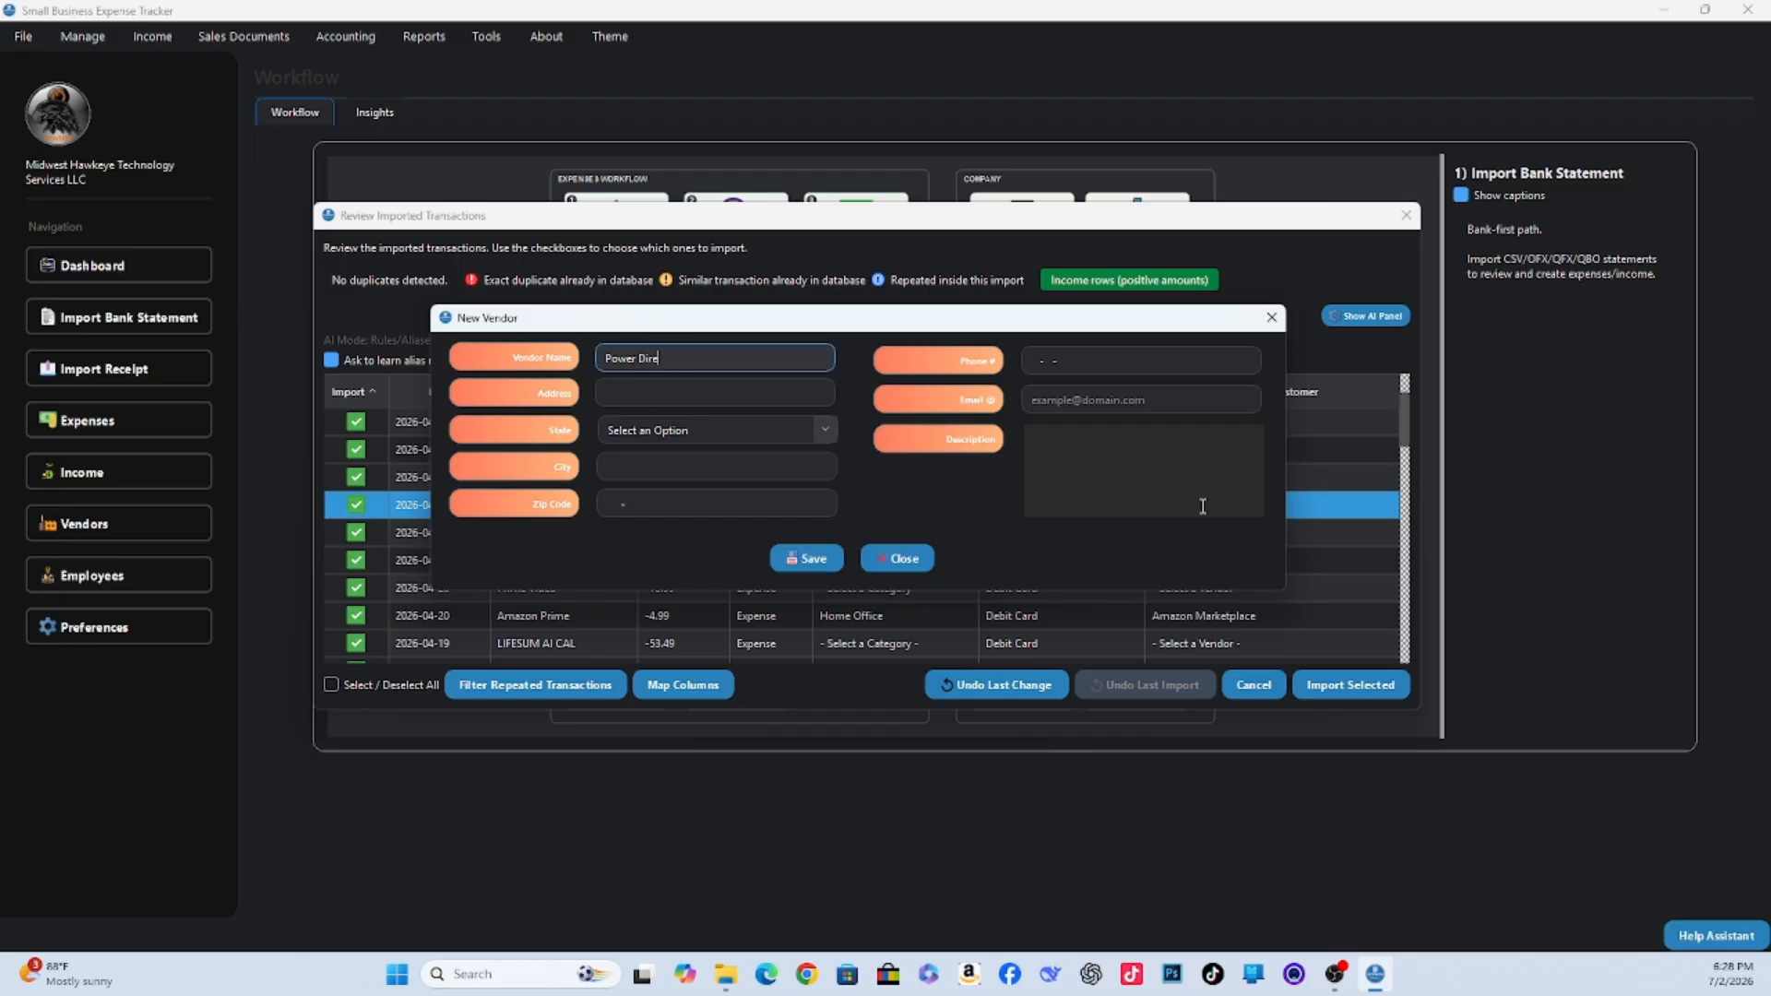
{"action": "left_click", "coordinate": [807, 558]}
{"action": "left_click", "coordinate": [959, 529]}
Exclude the LA MEXICANA and STORE transactions dated 2026-04-20 and assign a category to the -13.99 Prime Video transaction.
{"action": "left_click", "coordinate": [356, 533]}
{"action": "left_click", "coordinate": [356, 561]}
{"action": "double_click", "coordinate": [883, 587]}
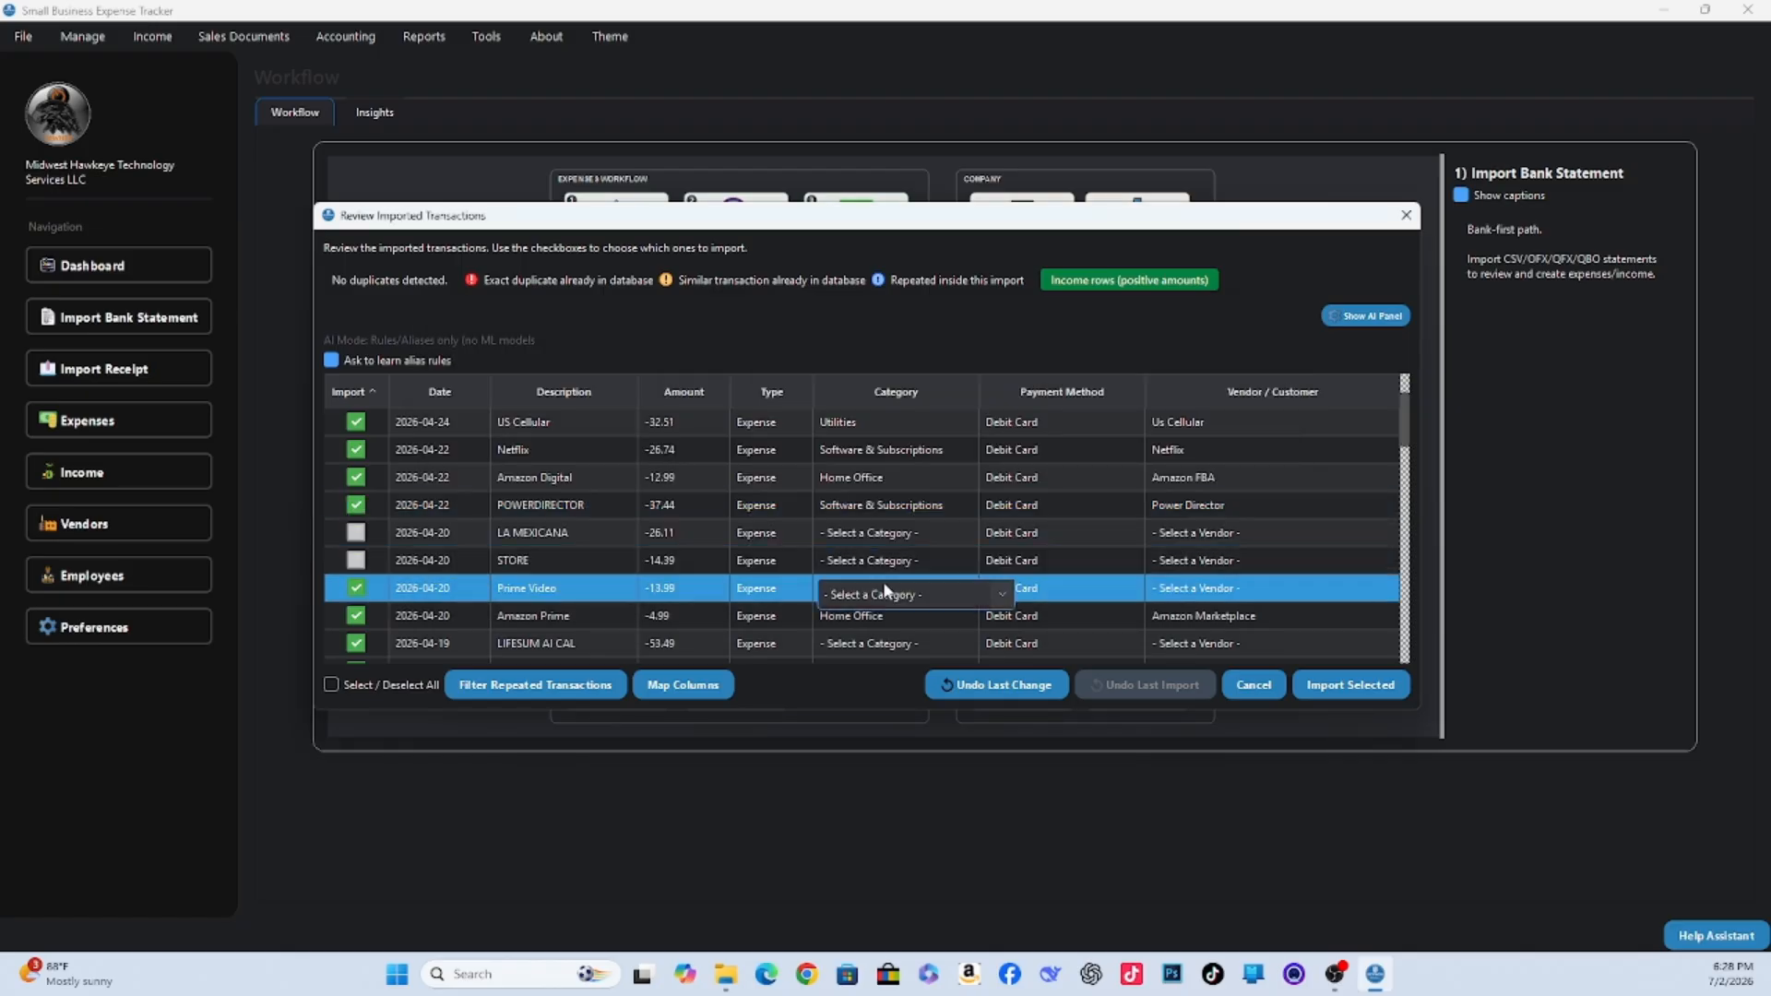
{"action": "left_click", "coordinate": [886, 607]}
{"action": "left_click", "coordinate": [954, 528]}
Choose a vendor for the -13.99 Prime Video transaction and save its recognition rule.
{"action": "double_click", "coordinate": [1140, 594]}
{"action": "double_click", "coordinate": [1185, 593]}
{"action": "left_click", "coordinate": [1184, 594]}
{"action": "left_click", "coordinate": [1184, 615]}
{"action": "left_click", "coordinate": [955, 531]}
Exclude the LIFESUM AI CAL transaction and set the IA CITY PARK MOBILE transaction's category to Fuel & Transportation.
{"action": "scroll", "coordinate": [886, 526], "scroll_direction": "down", "scroll_amount": 2}
{"action": "left_click", "coordinate": [356, 478]}
{"action": "double_click", "coordinate": [877, 507]}
{"action": "left_click", "coordinate": [877, 514]}
{"action": "left_click", "coordinate": [877, 544]}
{"action": "left_click", "coordinate": [955, 531]}
Exclude the -225.00 transfer and the Hy-Vee transaction dated 2026-04-19 from the import.
{"action": "left_click", "coordinate": [356, 533]}
{"action": "left_click", "coordinate": [356, 560]}
{"action": "scroll", "coordinate": [804, 573], "scroll_direction": "down", "scroll_amount": 1}
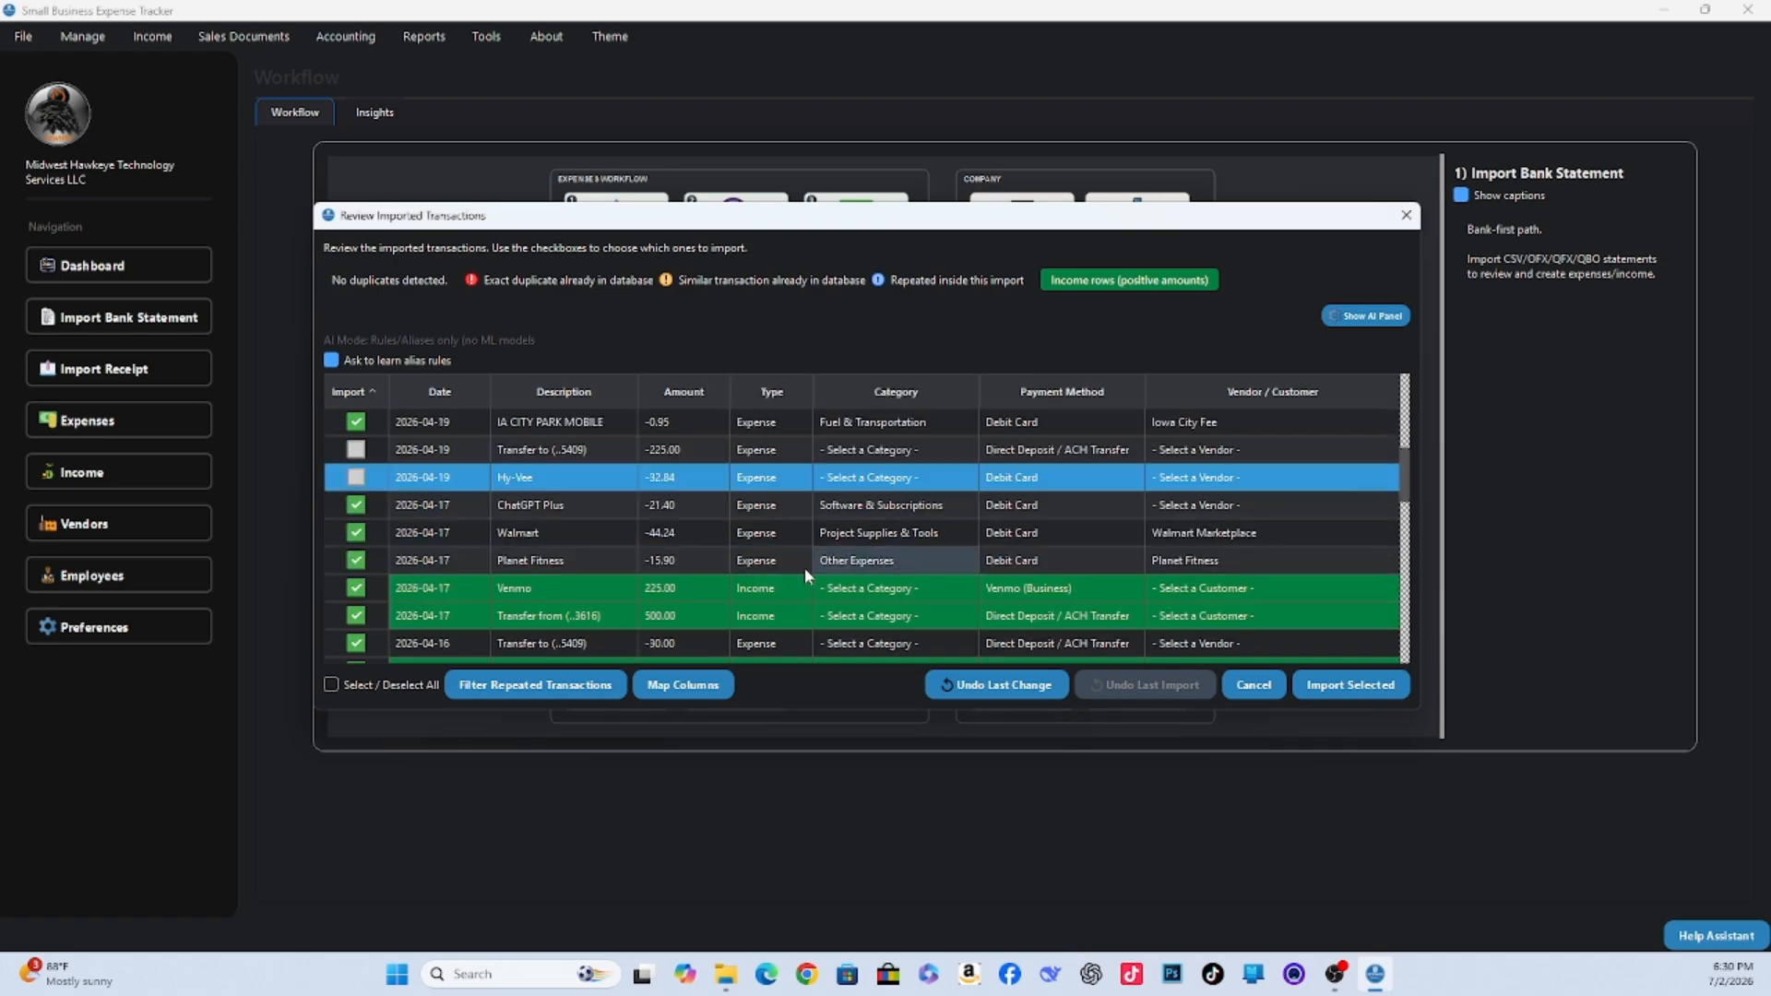
Set the 225.00 Venmo income's category to Service Revenue and its customer to J & E Entertainment.
{"action": "double_click", "coordinate": [877, 590]}
{"action": "left_click", "coordinate": [877, 648]}
{"action": "left_click", "coordinate": [974, 530]}
{"action": "double_click", "coordinate": [1204, 592]}
{"action": "left_click", "coordinate": [1205, 593]}
{"action": "left_click", "coordinate": [1204, 650]}
Exclude the 500.00 incoming transfer dated 2026-04-17 and a further unwanted mid-April transaction.
{"action": "left_click", "coordinate": [356, 617]}
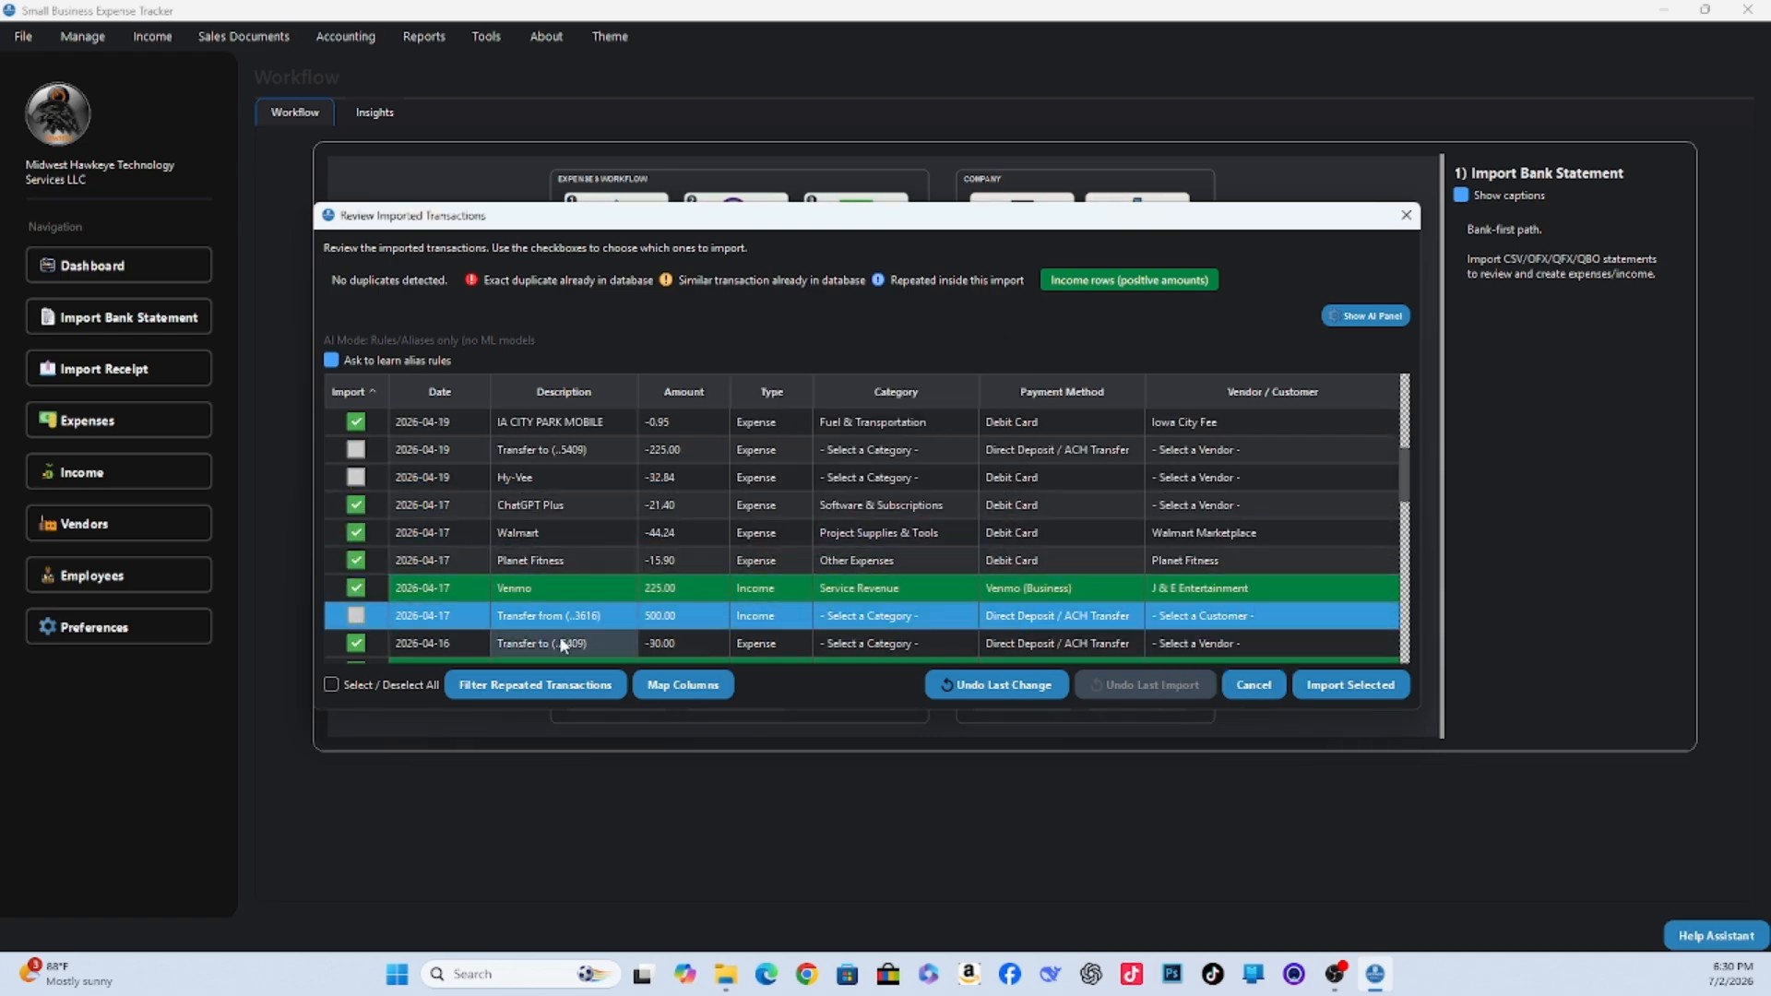
{"action": "scroll", "coordinate": [803, 559], "scroll_direction": "down", "scroll_amount": 5}
{"action": "scroll", "coordinate": [803, 561], "scroll_direction": "down", "scroll_amount": 4}
{"action": "scroll", "coordinate": [1098, 479], "scroll_direction": "up", "scroll_amount": 8}
{"action": "left_click", "coordinate": [356, 588]}
Choose a payment method for the mid-April transaction directly below the excluded one.
{"action": "double_click", "coordinate": [1031, 617]}
{"action": "left_click", "coordinate": [1031, 617]}
{"action": "left_click", "coordinate": [1026, 659]}
{"action": "left_click", "coordinate": [555, 615]}
Exclude the AES transaction and assign the -6.99 Prime Video transaction to Software & Subscriptions with the vendor Amazon FBA.
{"action": "scroll", "coordinate": [557, 619], "scroll_direction": "down", "scroll_amount": 4}
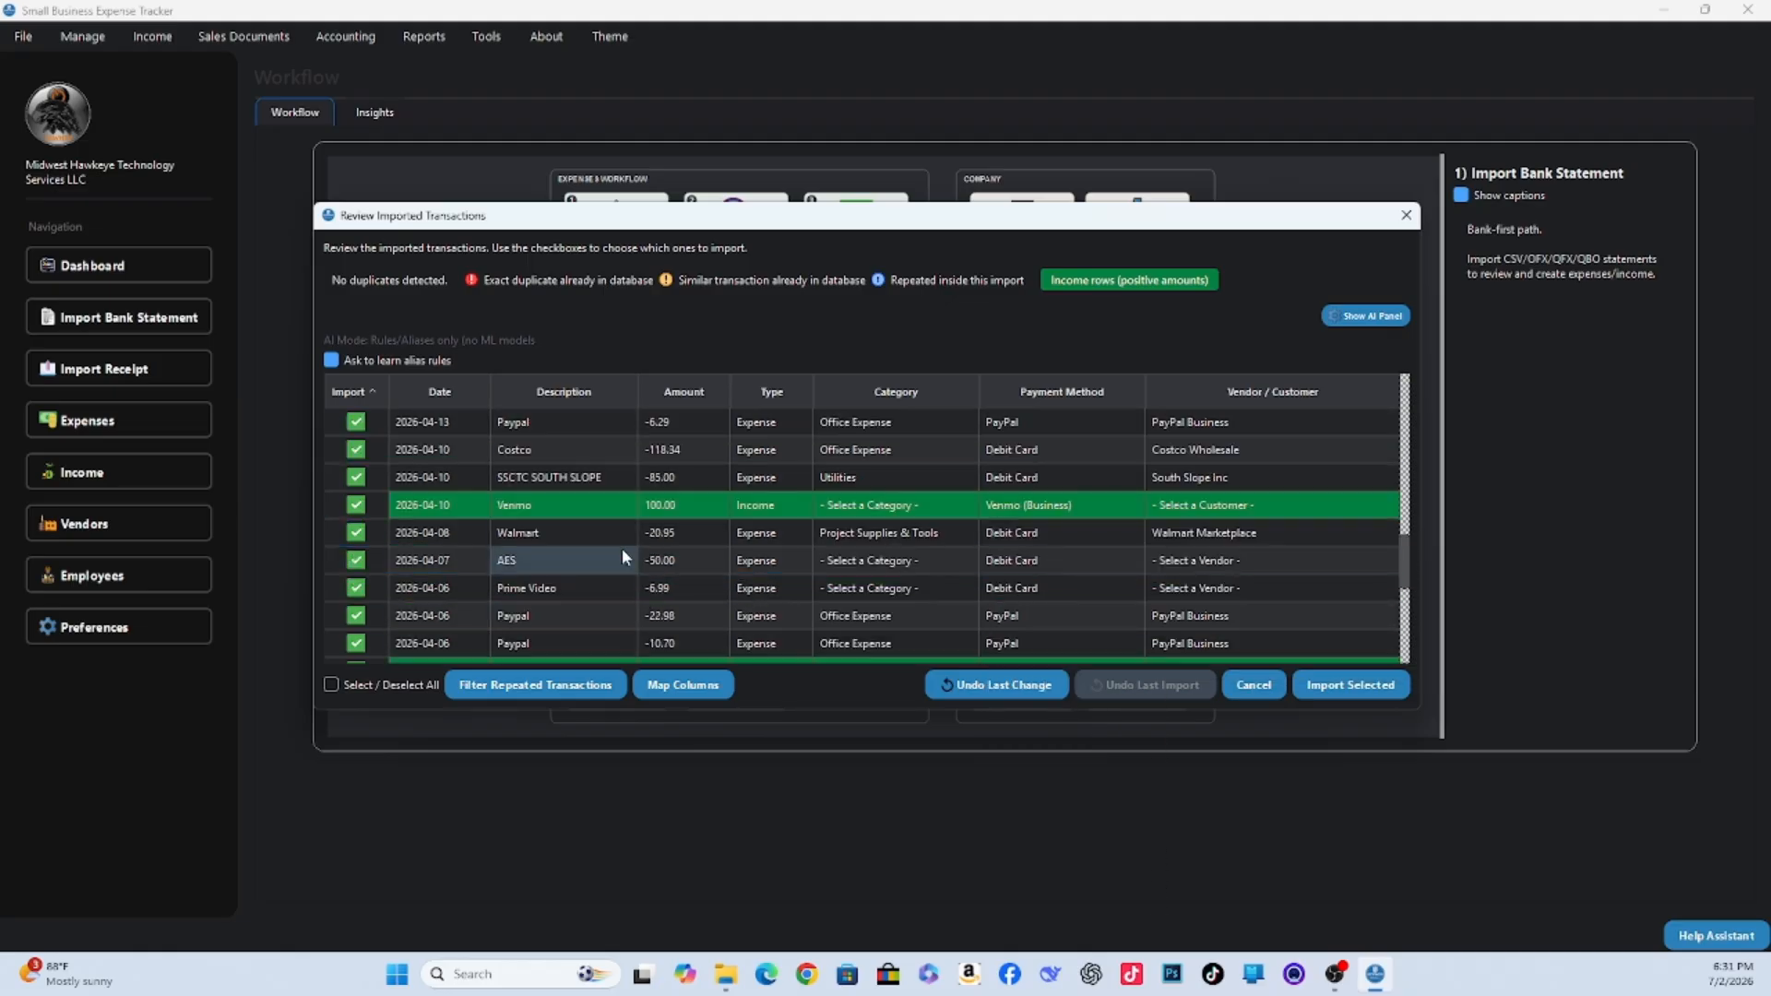
{"action": "left_click", "coordinate": [356, 561]}
{"action": "double_click", "coordinate": [877, 593]}
{"action": "key", "text": "s"}
{"action": "double_click", "coordinate": [992, 583]}
{"action": "double_click", "coordinate": [1169, 594]}
{"action": "left_click", "coordinate": [1169, 600]}
Set the 400.00 Venmo income's category to Service Revenue and its customer to J & E Entertainment.
{"action": "scroll", "coordinate": [1168, 601], "scroll_direction": "down", "scroll_amount": 1}
{"action": "left_click", "coordinate": [876, 591]}
{"action": "left_click", "coordinate": [1004, 530]}
{"action": "double_click", "coordinate": [873, 595]}
{"action": "left_click", "coordinate": [876, 717]}
{"action": "left_click", "coordinate": [1205, 592]}
{"action": "left_click", "coordinate": [980, 530]}
{"action": "double_click", "coordinate": [1205, 592]}
Exclude the BRYANTS TAP & GRILL transaction and the unnamed 50.00 and -75.00 transactions dated 2026-04-03.
{"action": "left_click", "coordinate": [355, 615]}
{"action": "scroll", "coordinate": [366, 630], "scroll_direction": "down", "scroll_amount": 3}
{"action": "scroll", "coordinate": [365, 631], "scroll_direction": "up", "scroll_amount": 3}
{"action": "left_click", "coordinate": [1392, 643]}
{"action": "left_click", "coordinate": [356, 615]}
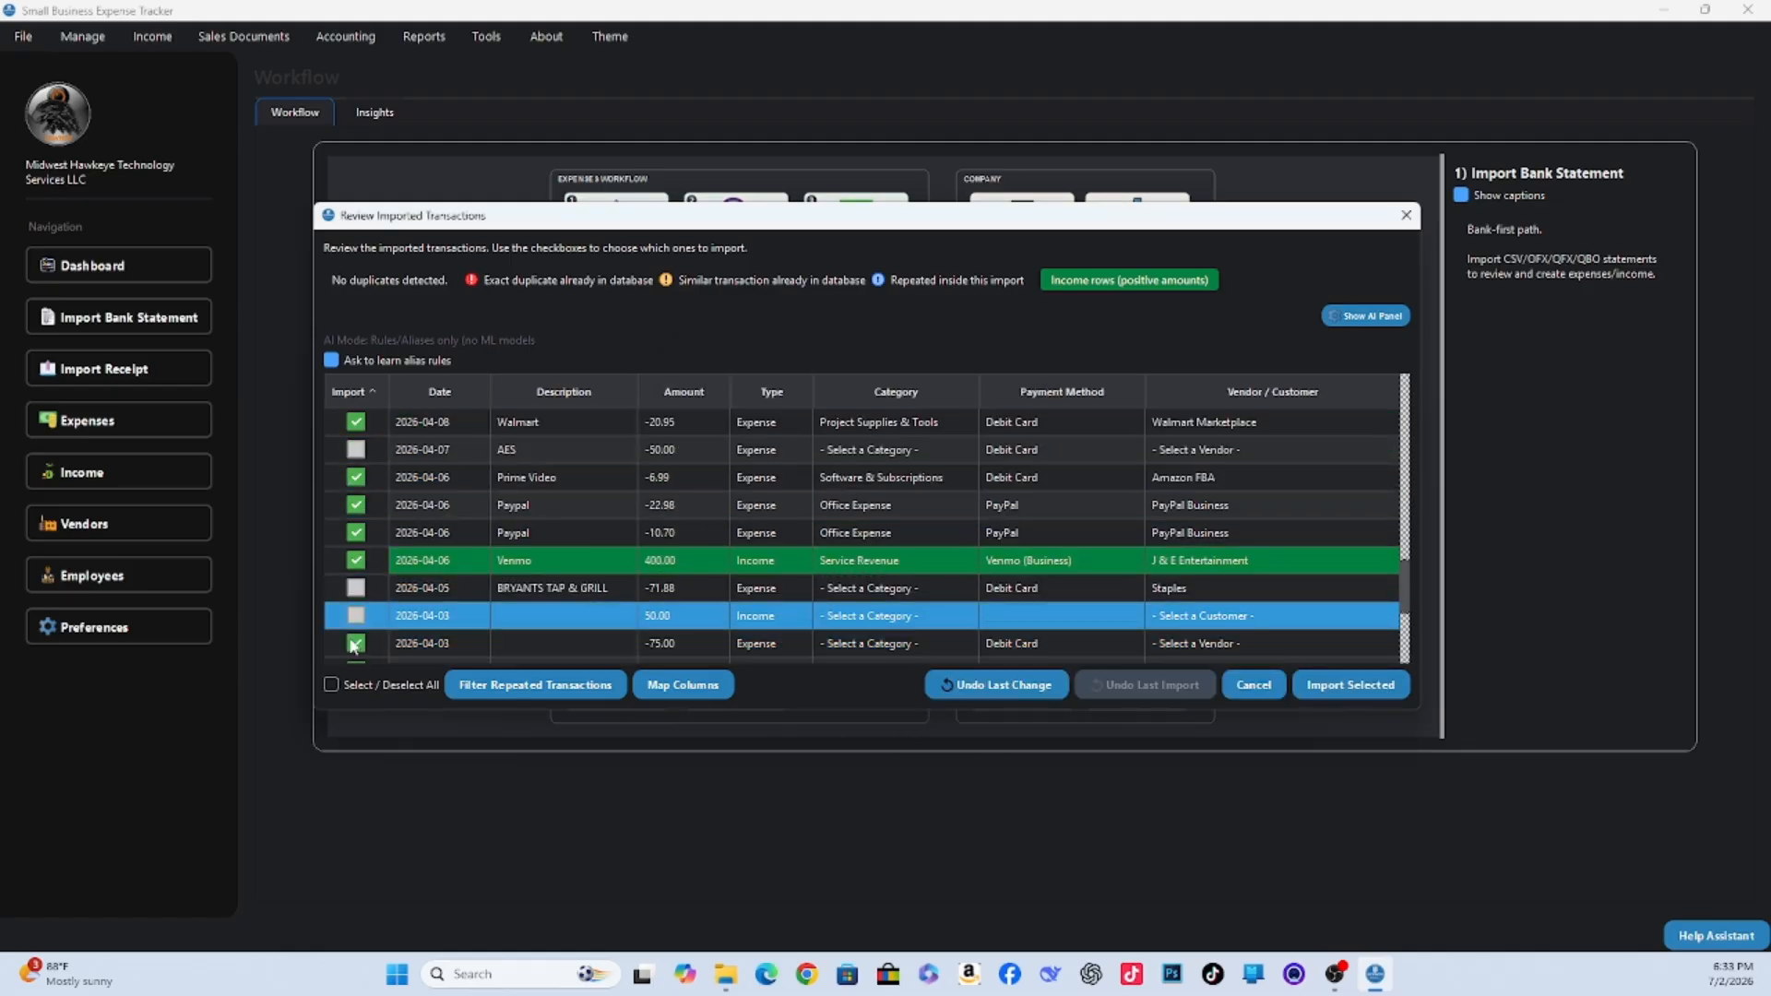
{"action": "left_click", "coordinate": [356, 643]}
Exclude the 500.00 transfers dated 2026-04-02 and 2026-04-01, the PennyMac Financial payment and the USA Veterans Affairs income.
{"action": "scroll", "coordinate": [356, 643], "scroll_direction": "down", "scroll_amount": 2}
{"action": "left_click", "coordinate": [356, 532]}
{"action": "left_click", "coordinate": [356, 587]}
{"action": "scroll", "coordinate": [377, 585], "scroll_direction": "down", "scroll_amount": 2}
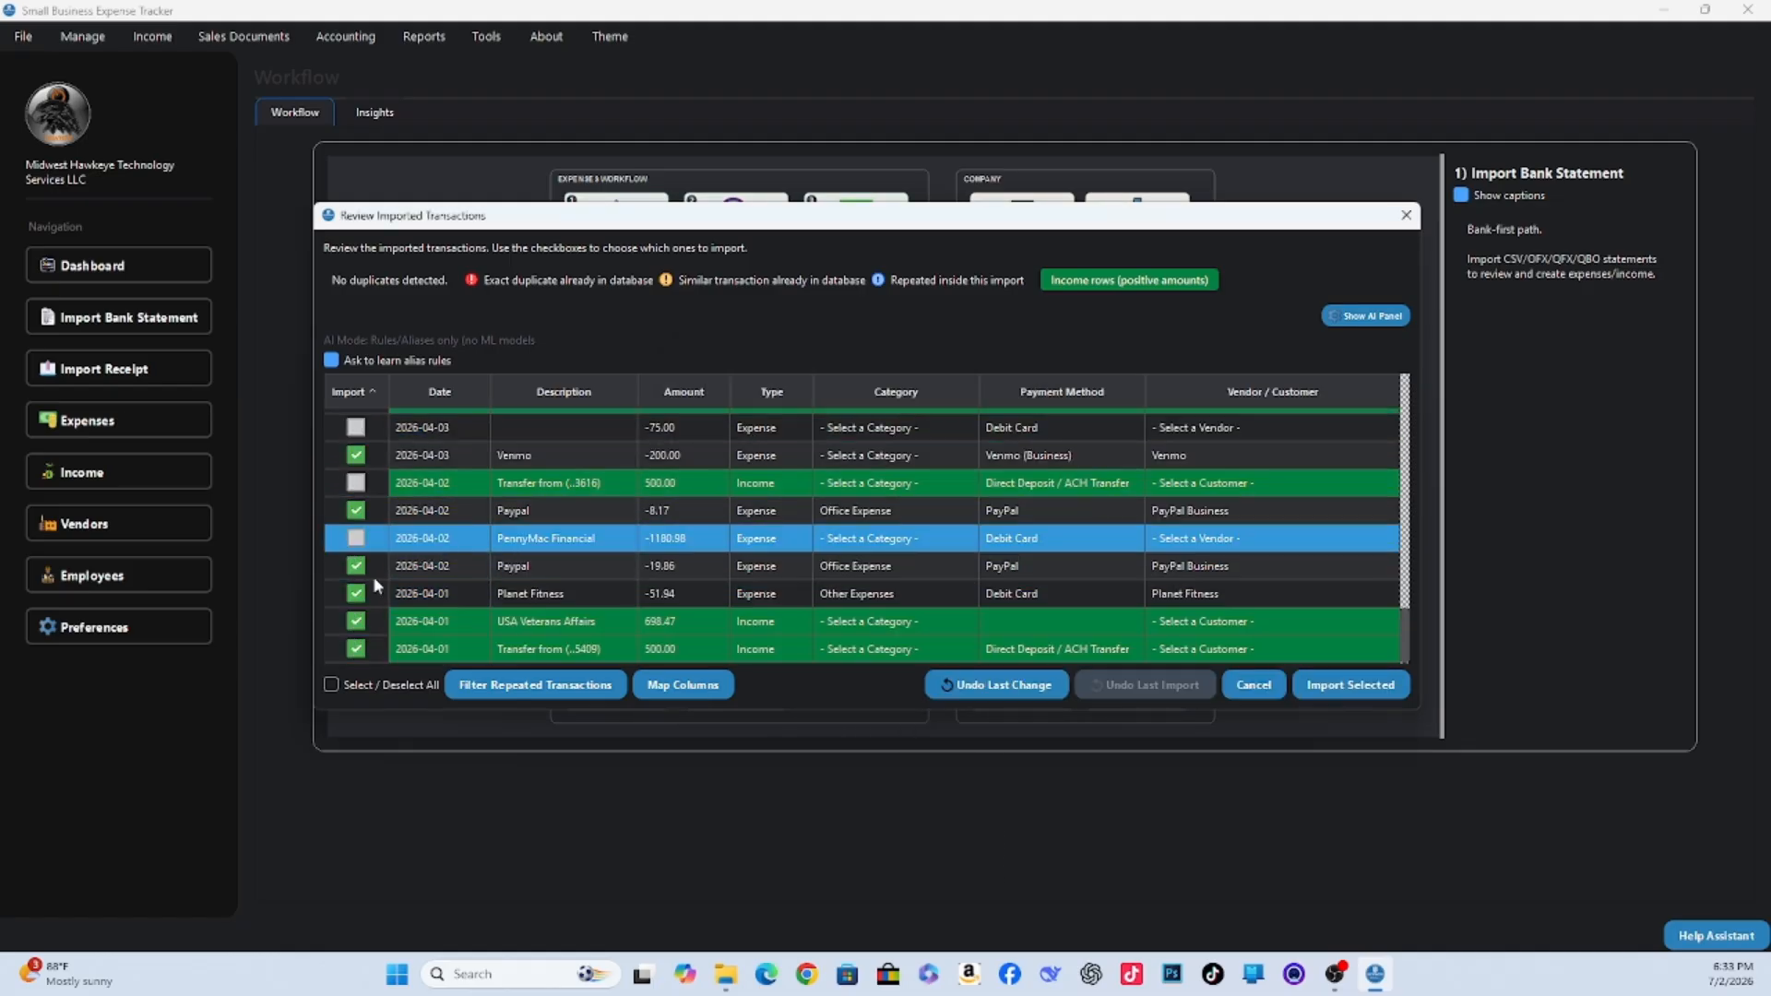
{"action": "left_click", "coordinate": [356, 622]}
{"action": "left_click", "coordinate": [357, 650]}
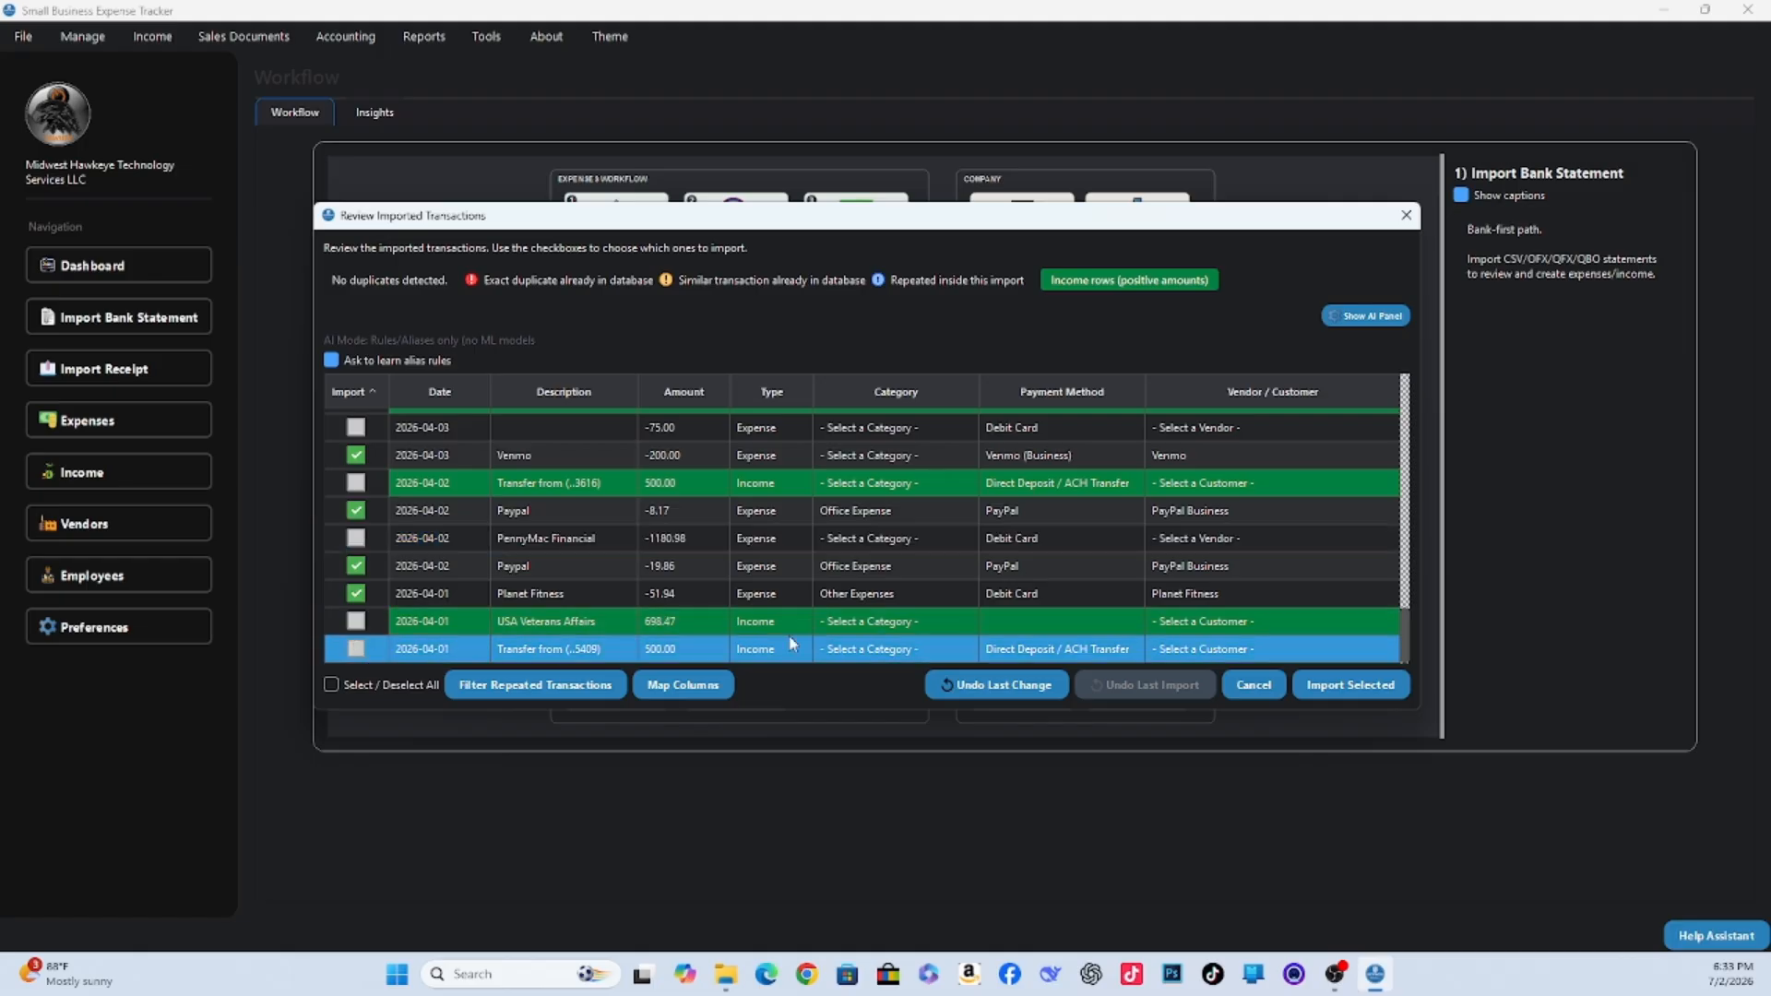
Import the selected April transactions and close the review of the remaining ones.
{"action": "left_click", "coordinate": [1355, 698]}
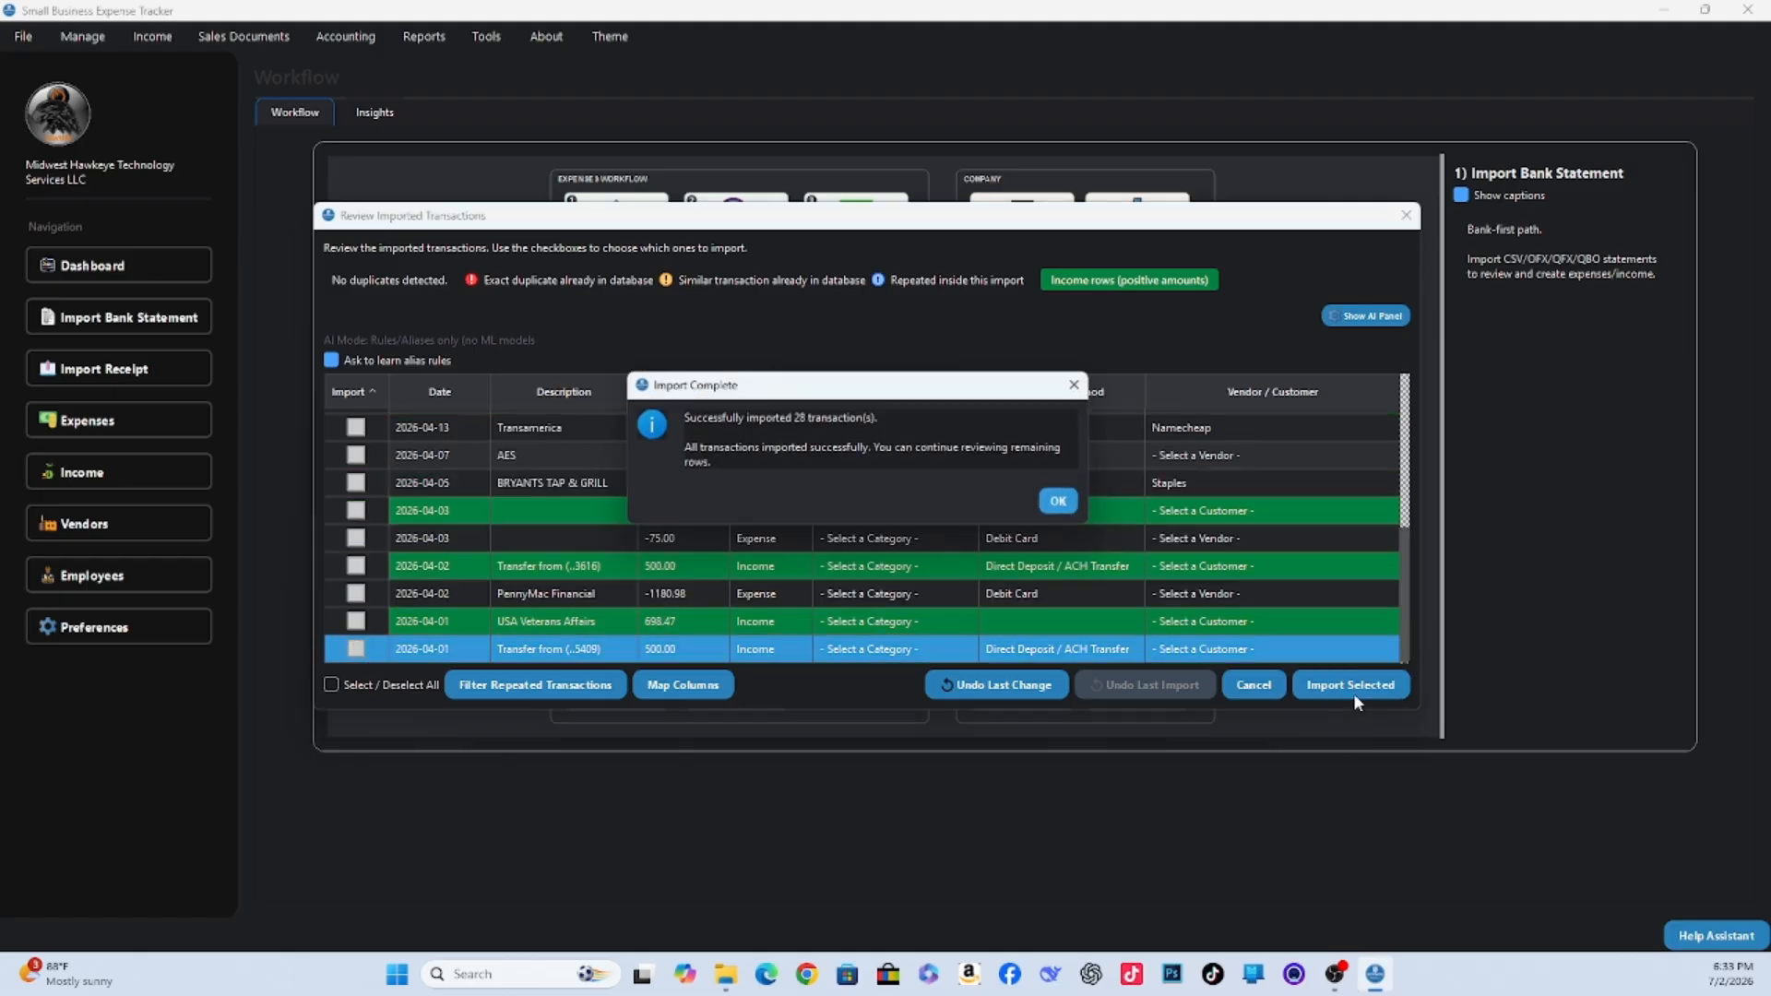
{"action": "left_click", "coordinate": [1058, 502]}
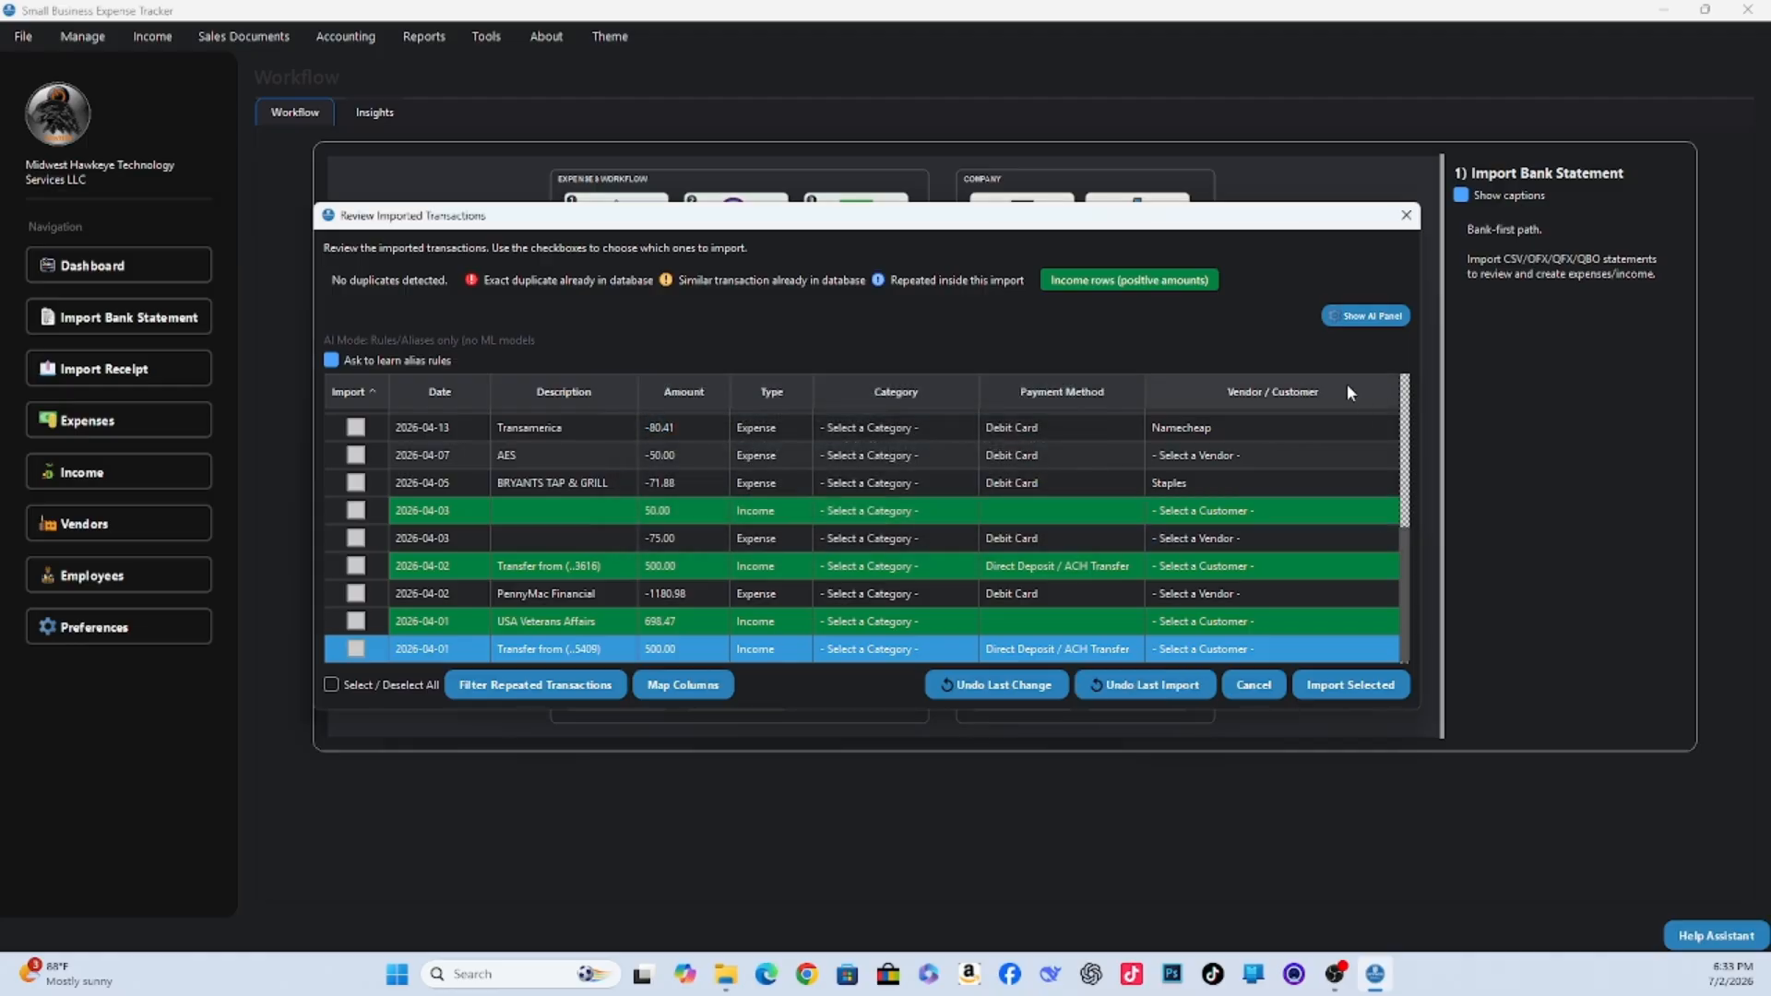
{"action": "left_click", "coordinate": [1349, 317]}
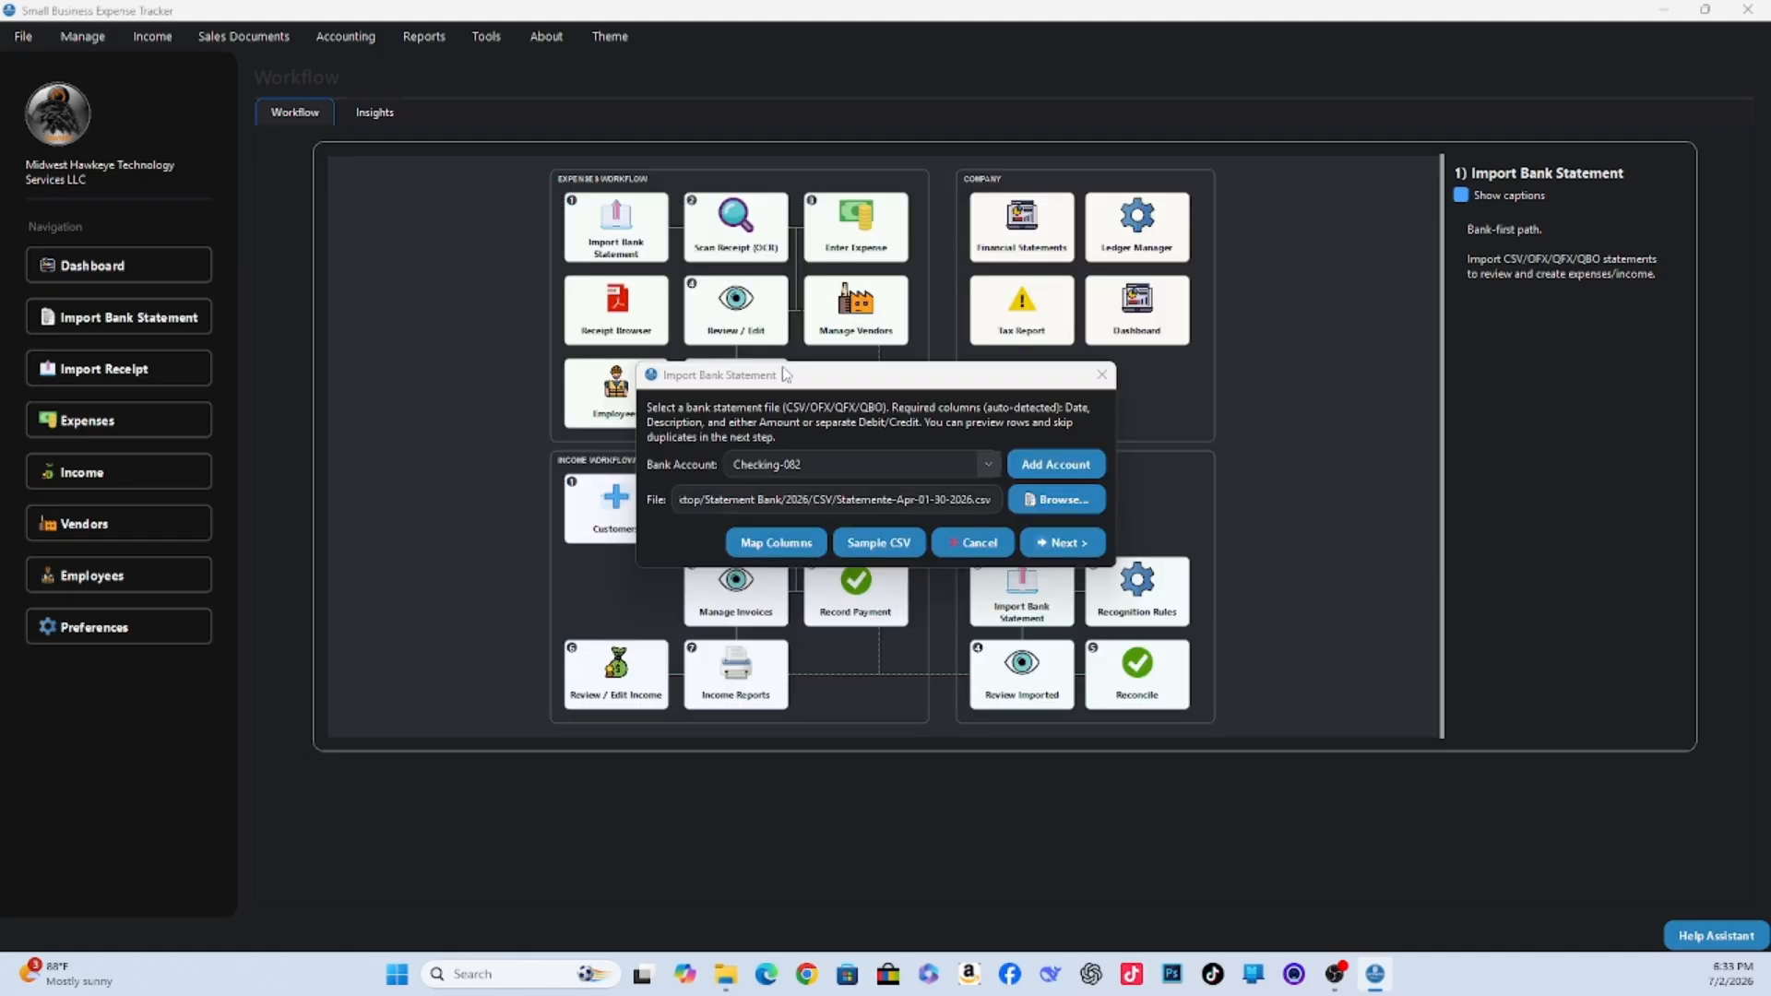